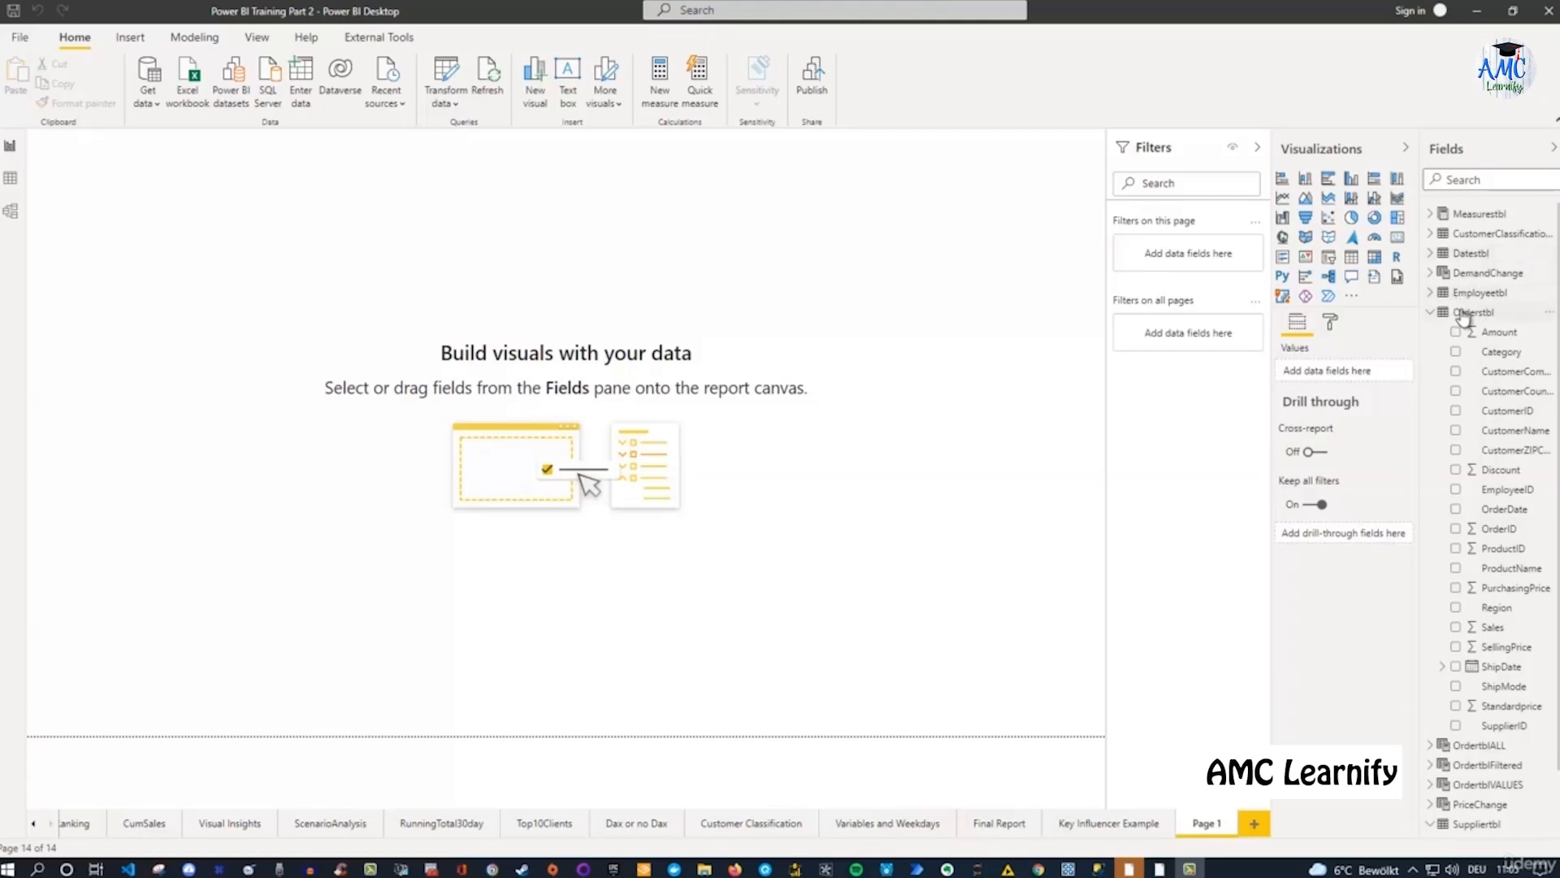
# Create a clustered column chart of TotalSales by CustomerCountry, enlarged and placed in the lower middle of the report page.
pyautogui.click(1455, 393)
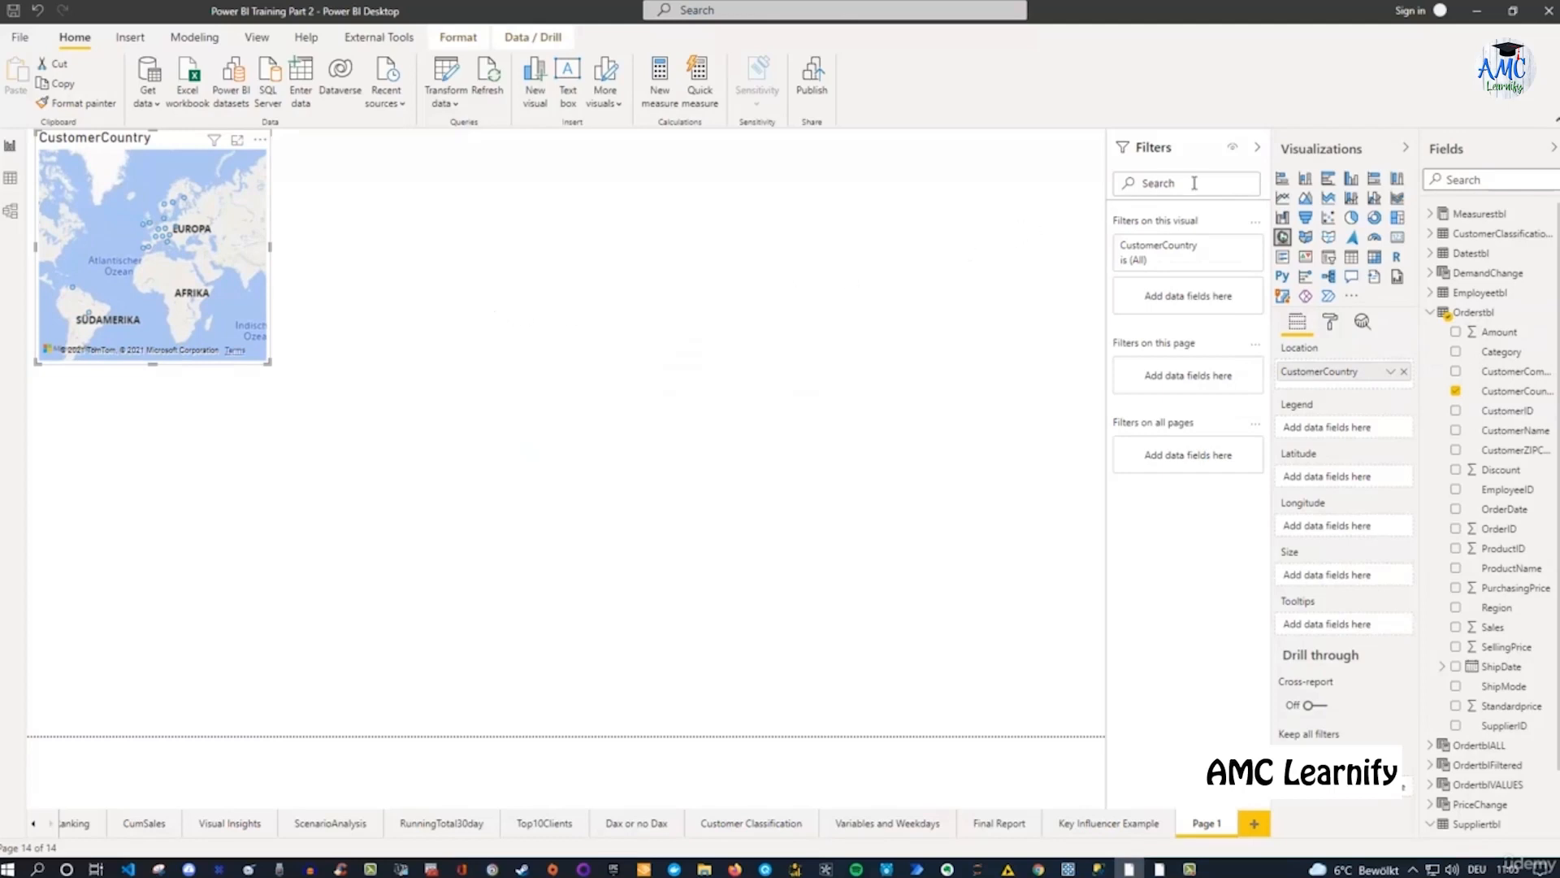
pyautogui.click(1347, 184)
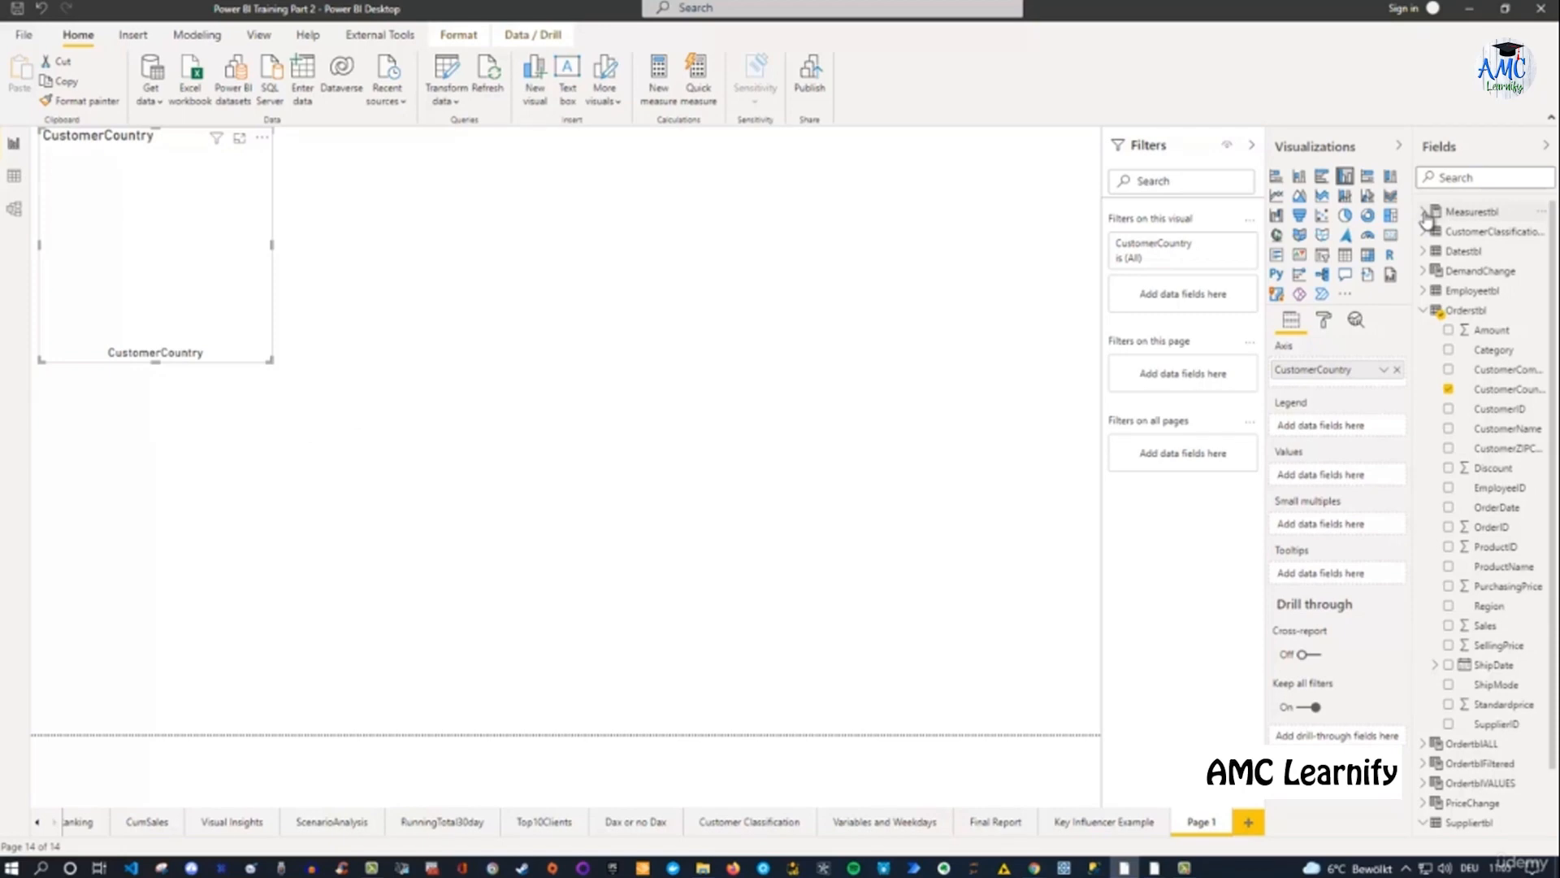
pyautogui.click(1425, 213)
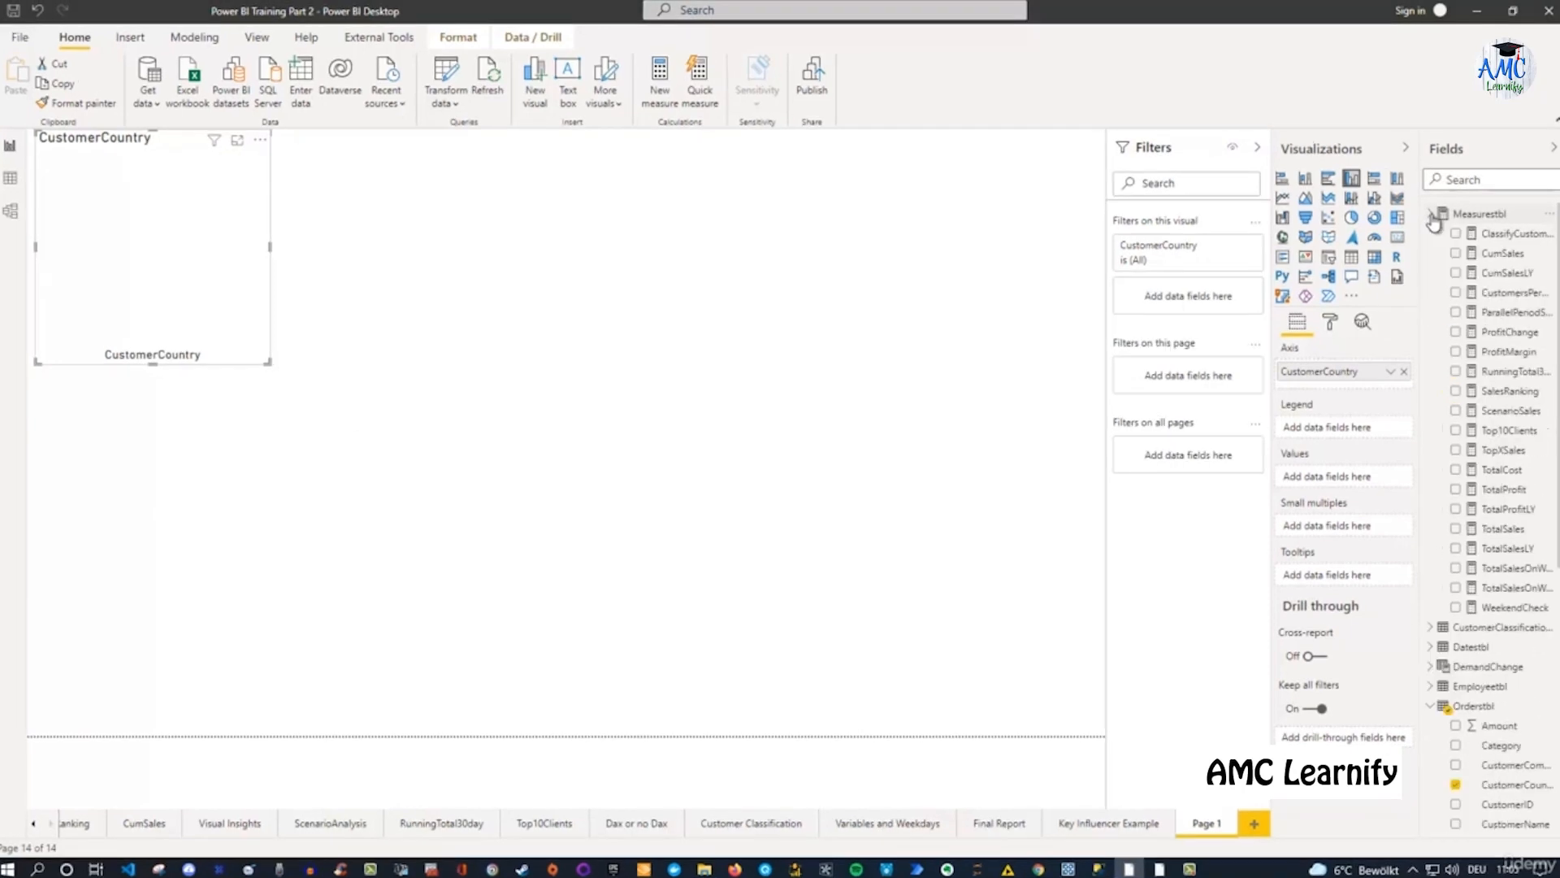
pyautogui.click(1457, 529)
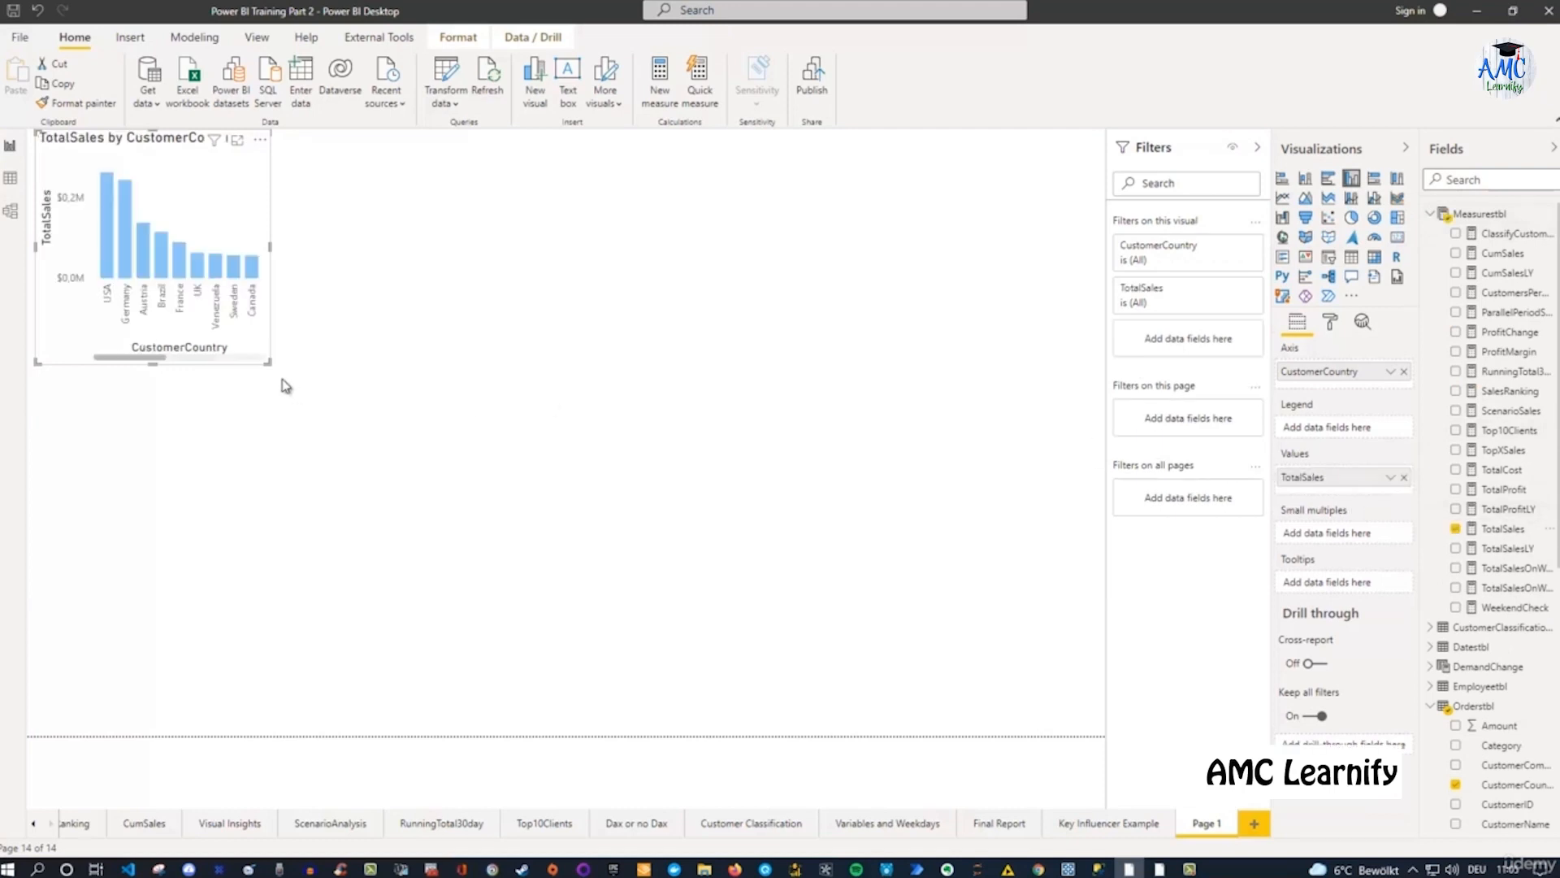
pyautogui.moveTo(269, 363); pyautogui.dragTo(609, 530)
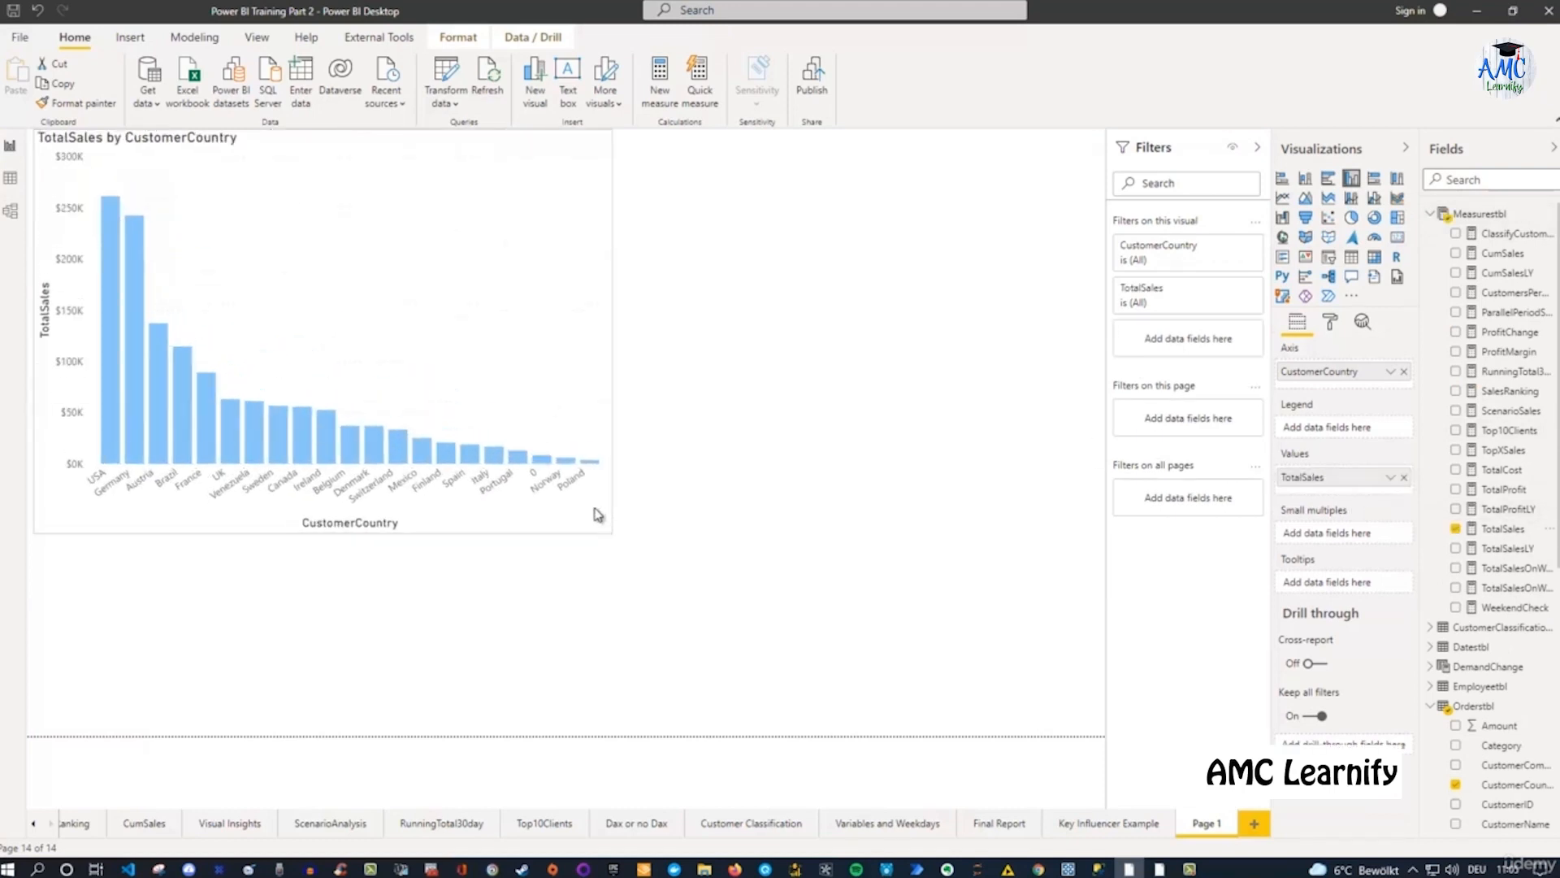
pyautogui.moveTo(408, 168); pyautogui.dragTo(648, 362)
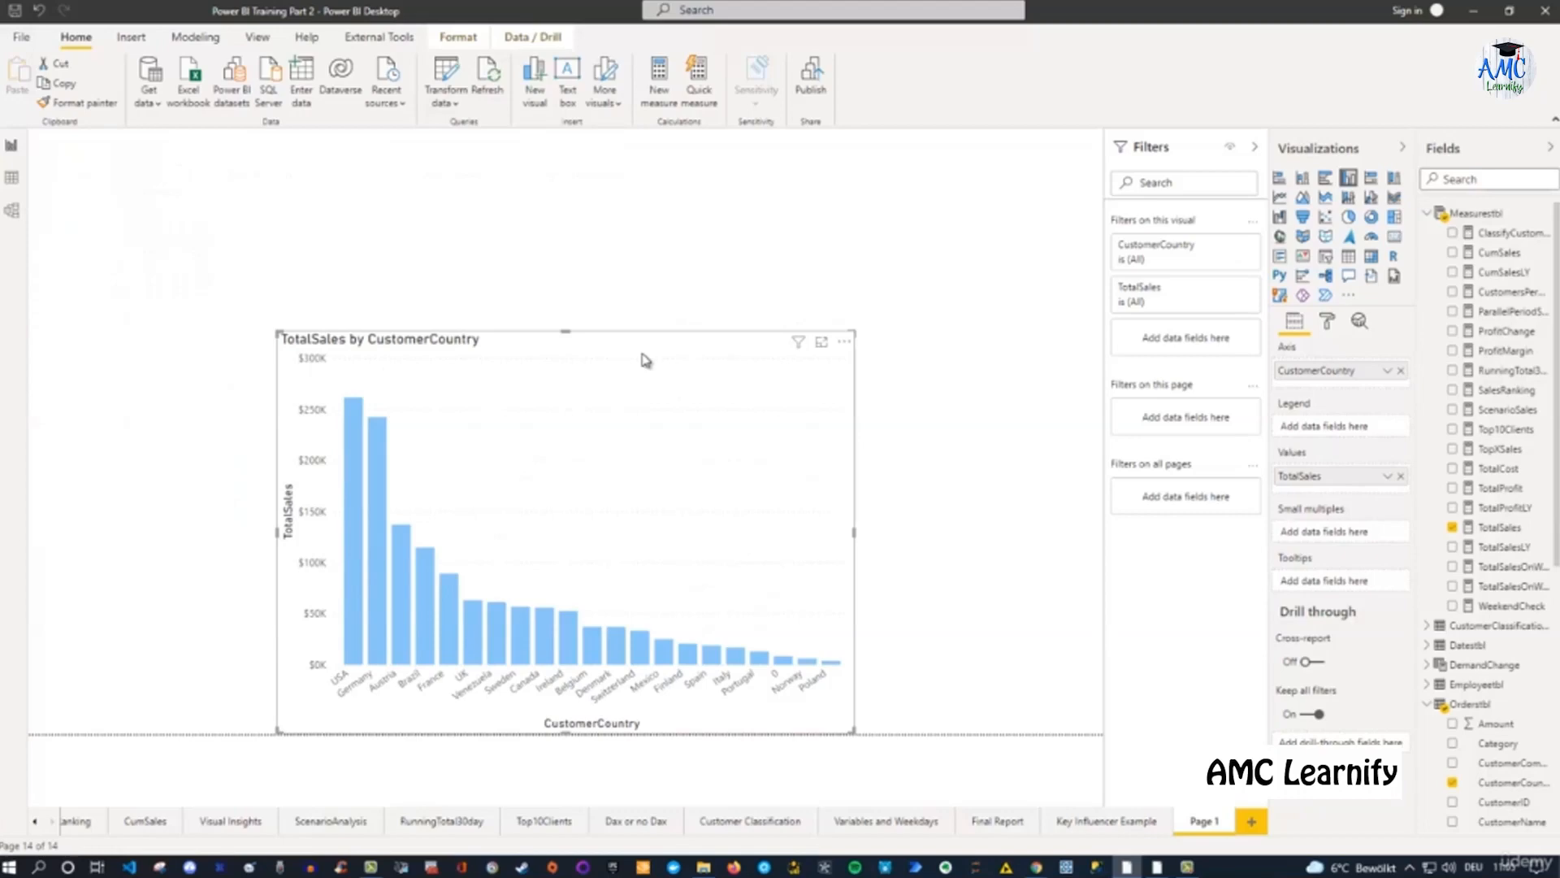
# Turn on data labels for the TotalSales by CustomerCountry chart and widen it on both sides.
pyautogui.click(1330, 323)
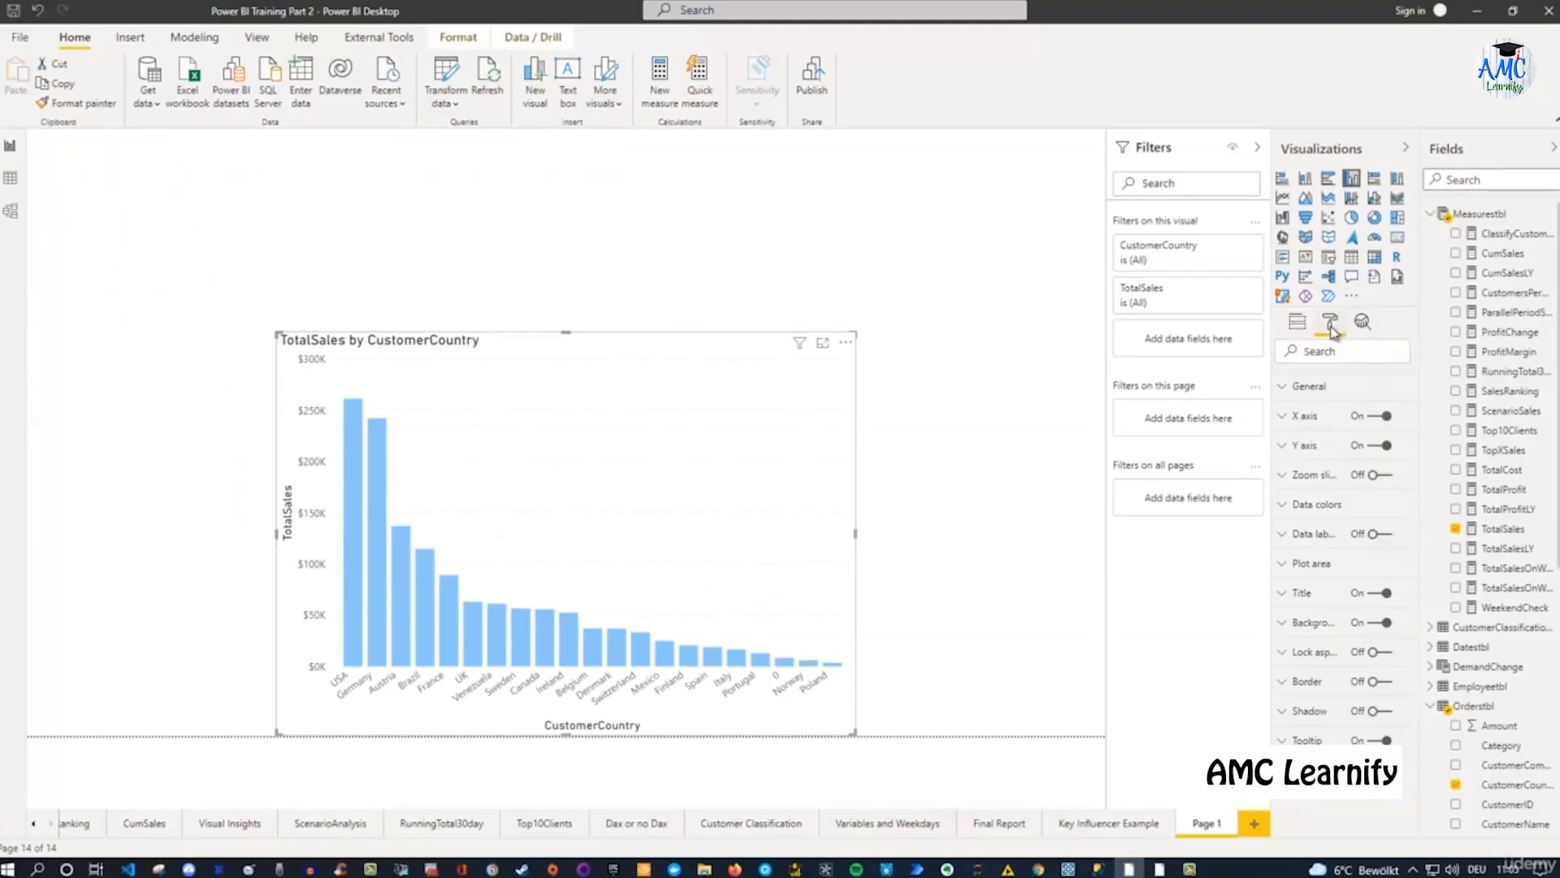
pyautogui.click(1371, 538)
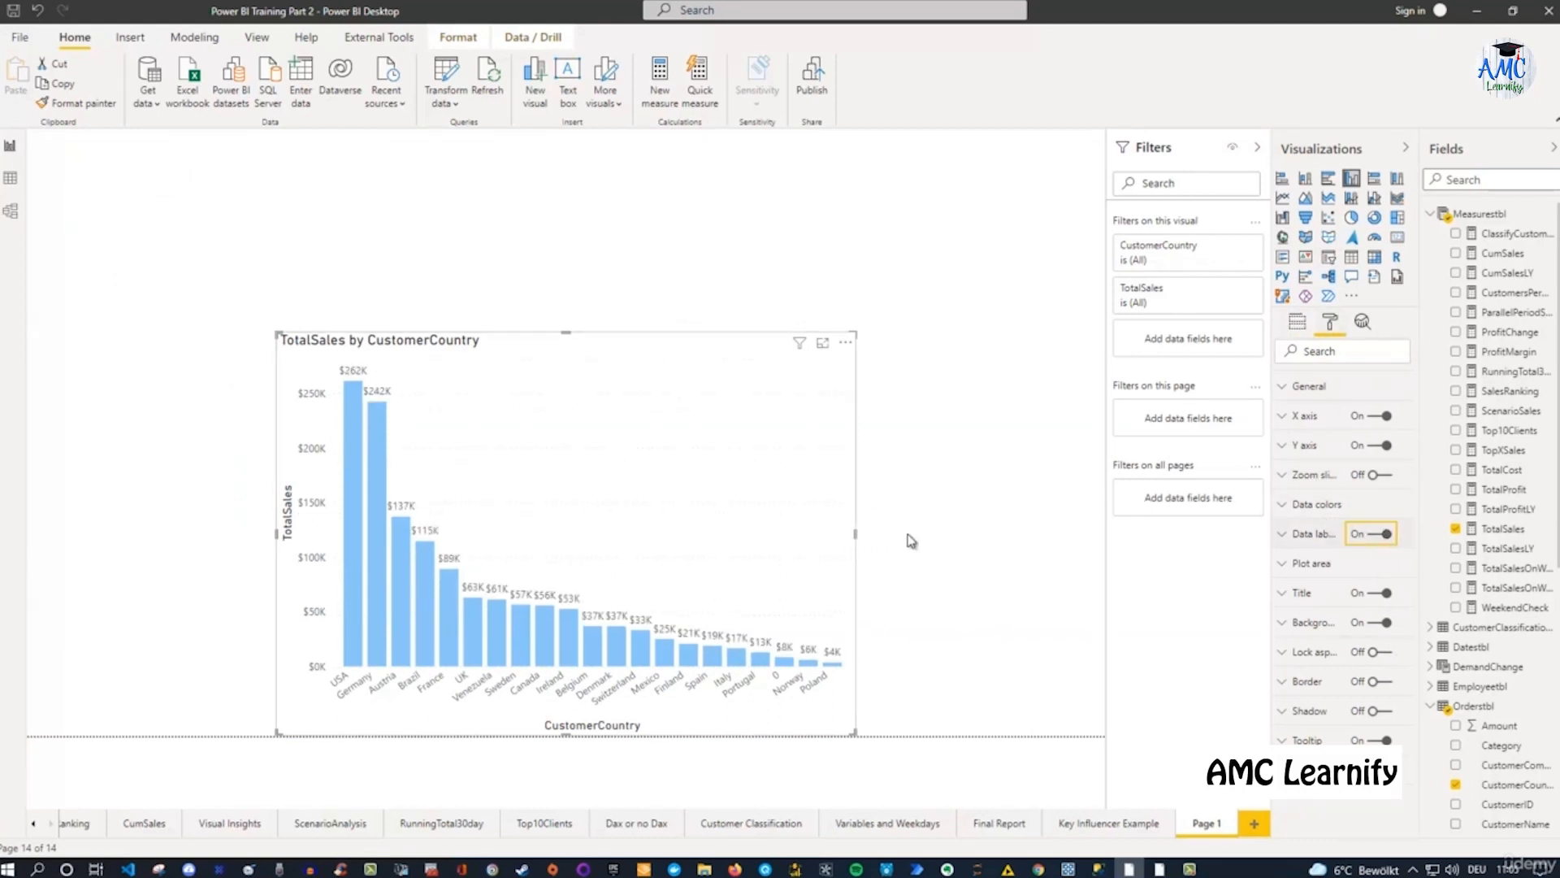
pyautogui.moveTo(855, 534); pyautogui.dragTo(963, 536)
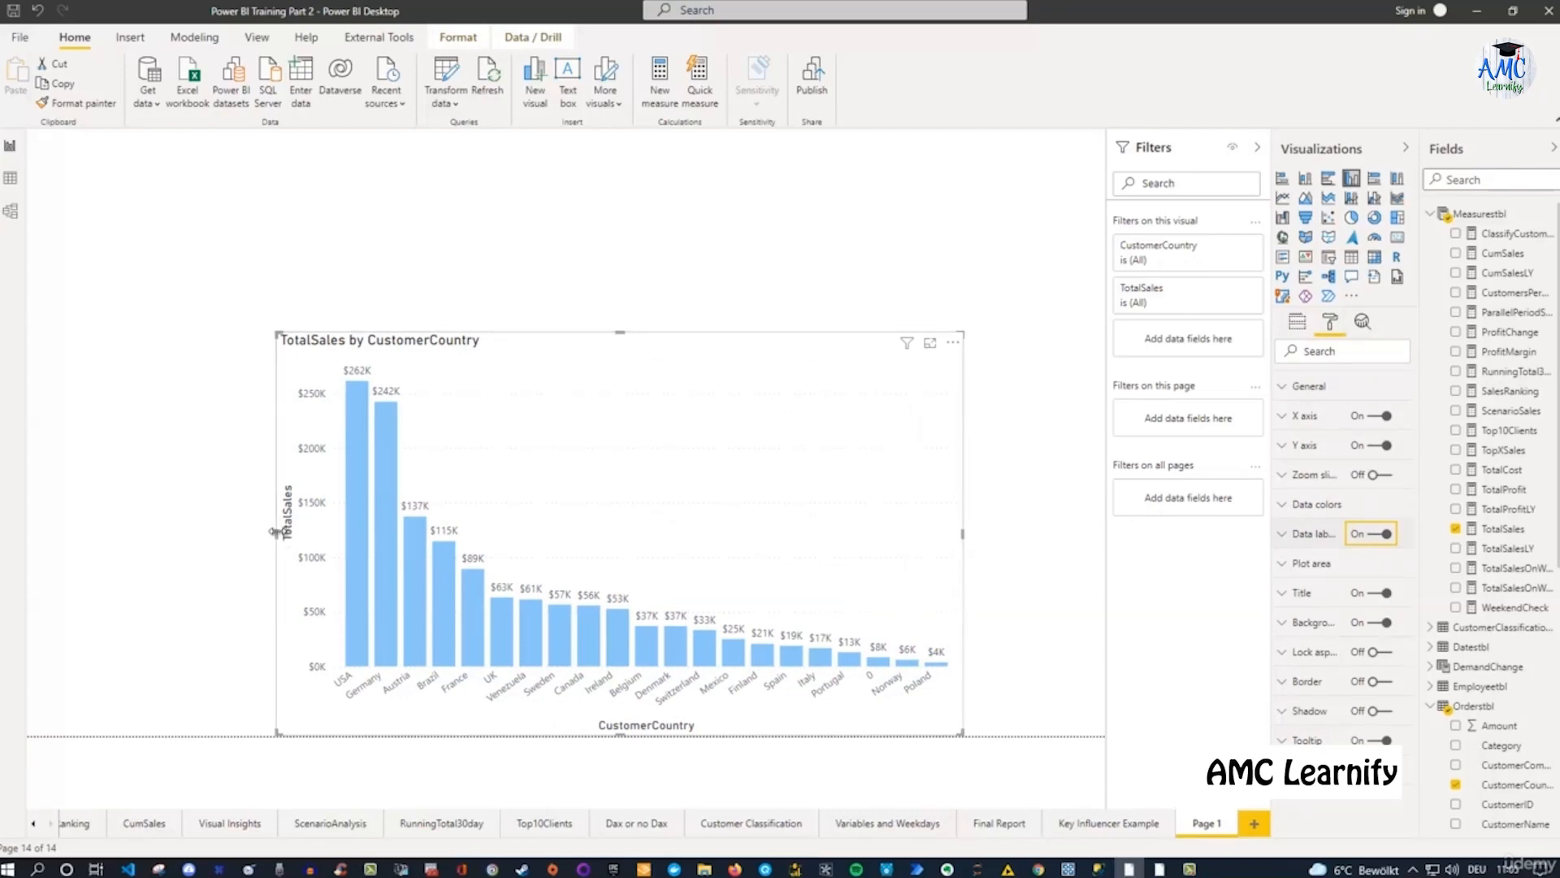
pyautogui.moveTo(277, 532); pyautogui.dragTo(203, 532)
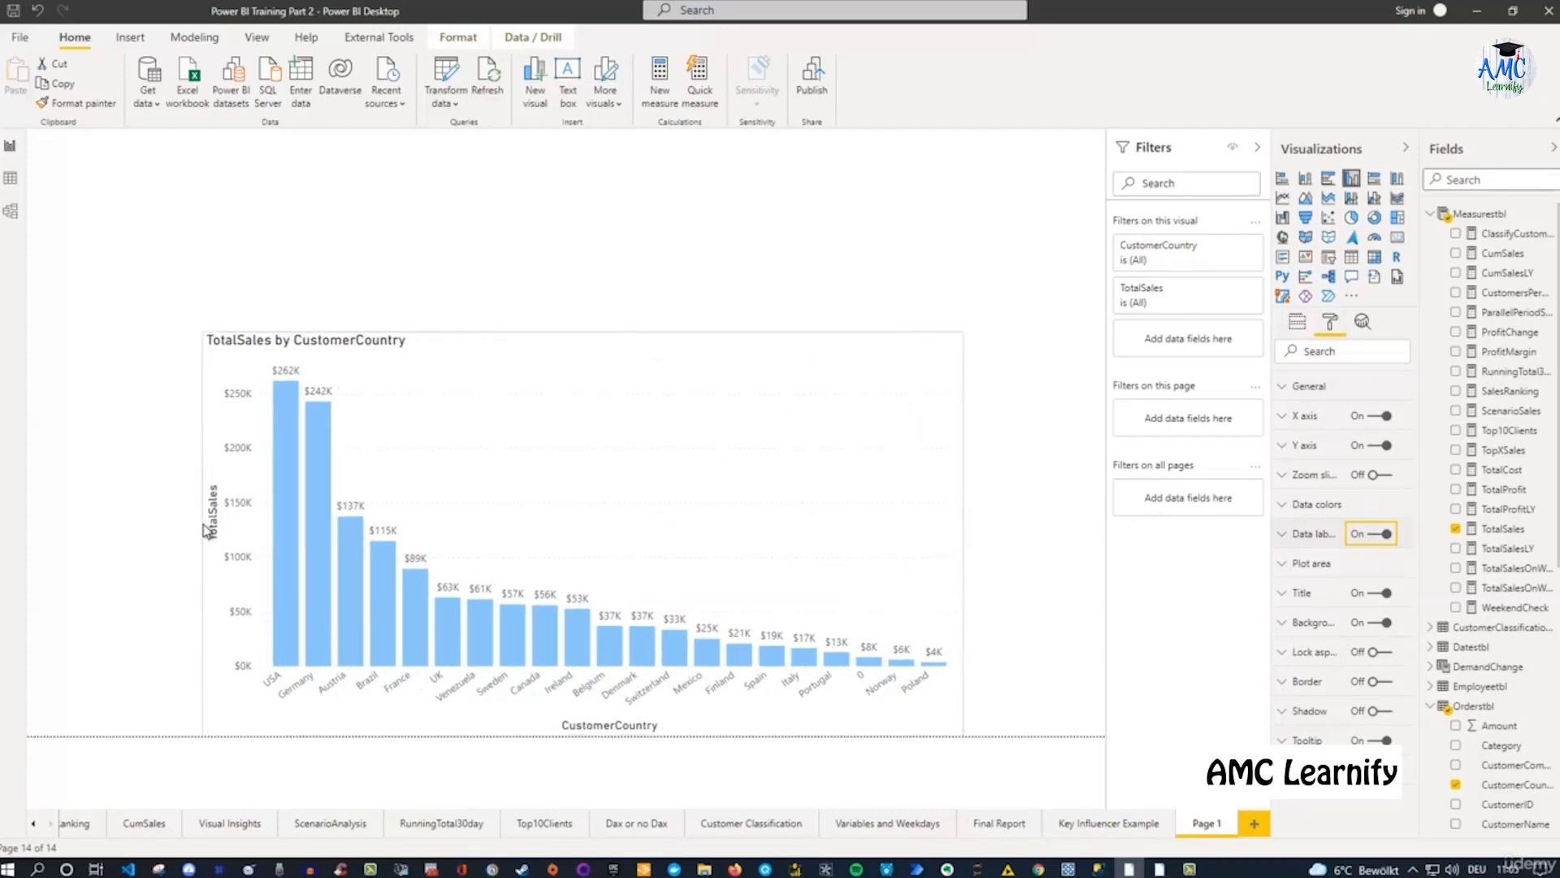
pyautogui.click(513, 281)
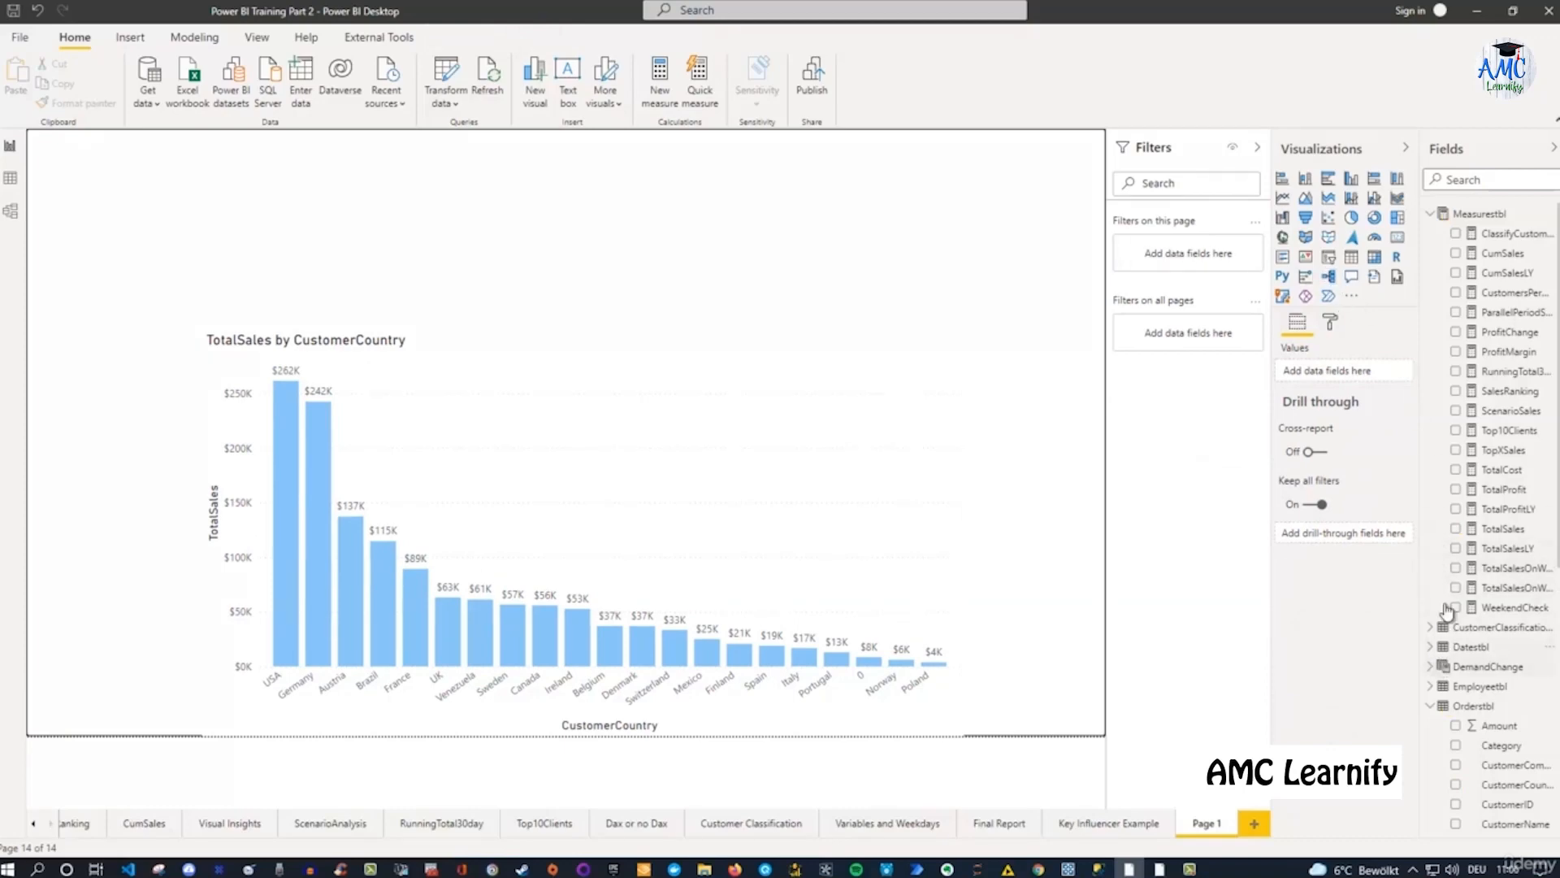
# Add a slicer on Suppliername from Suppliertbl, enlarge it and place it above the right part of the chart.
pyautogui.scroll(-3, 1435, 665)
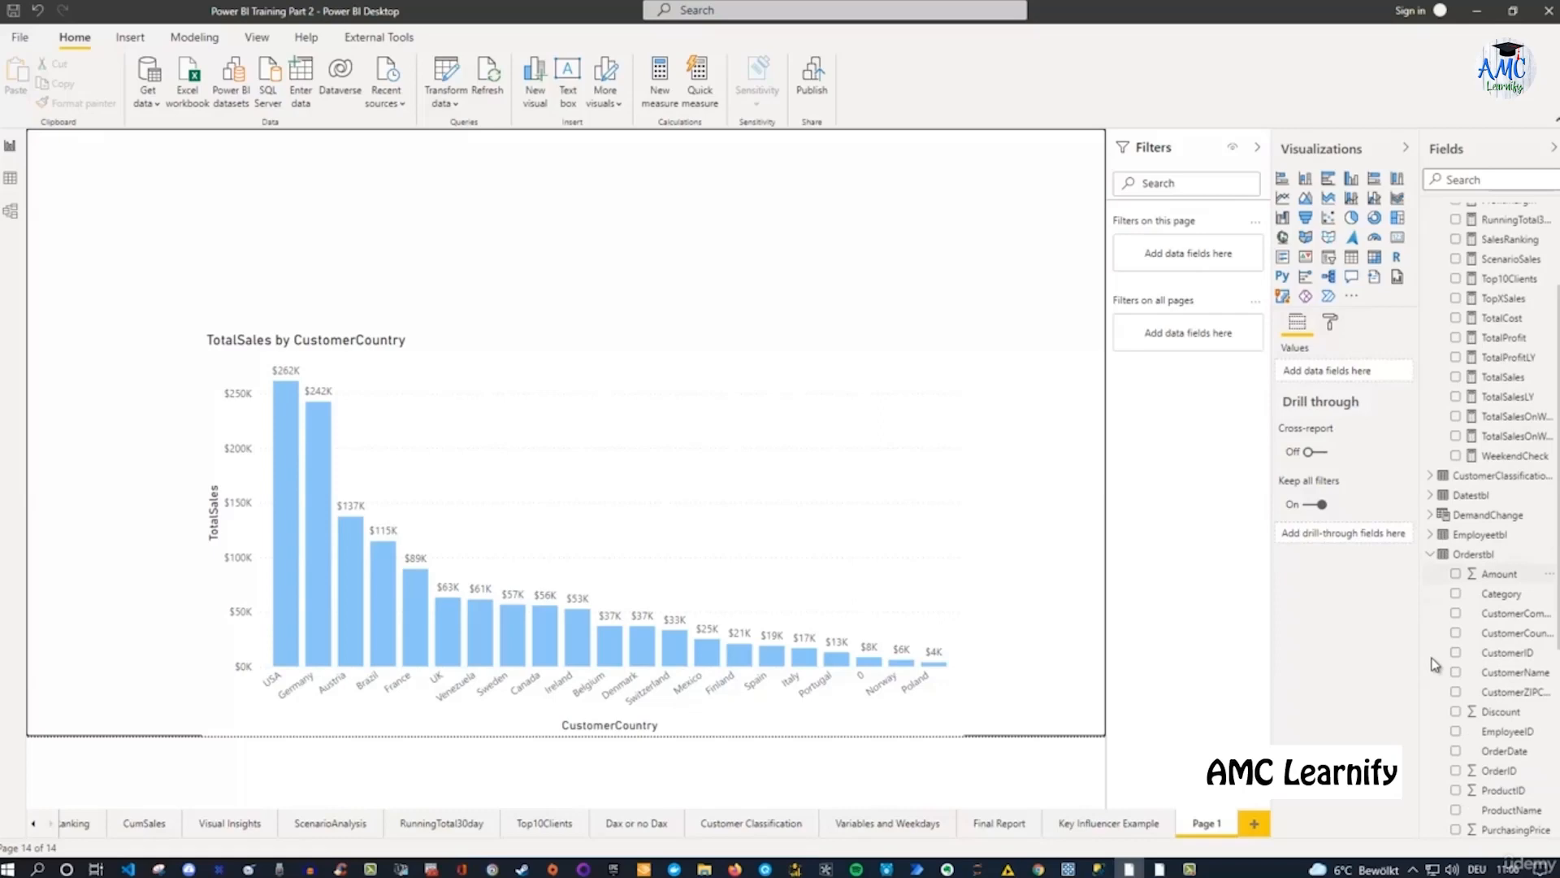
pyautogui.click(1432, 543)
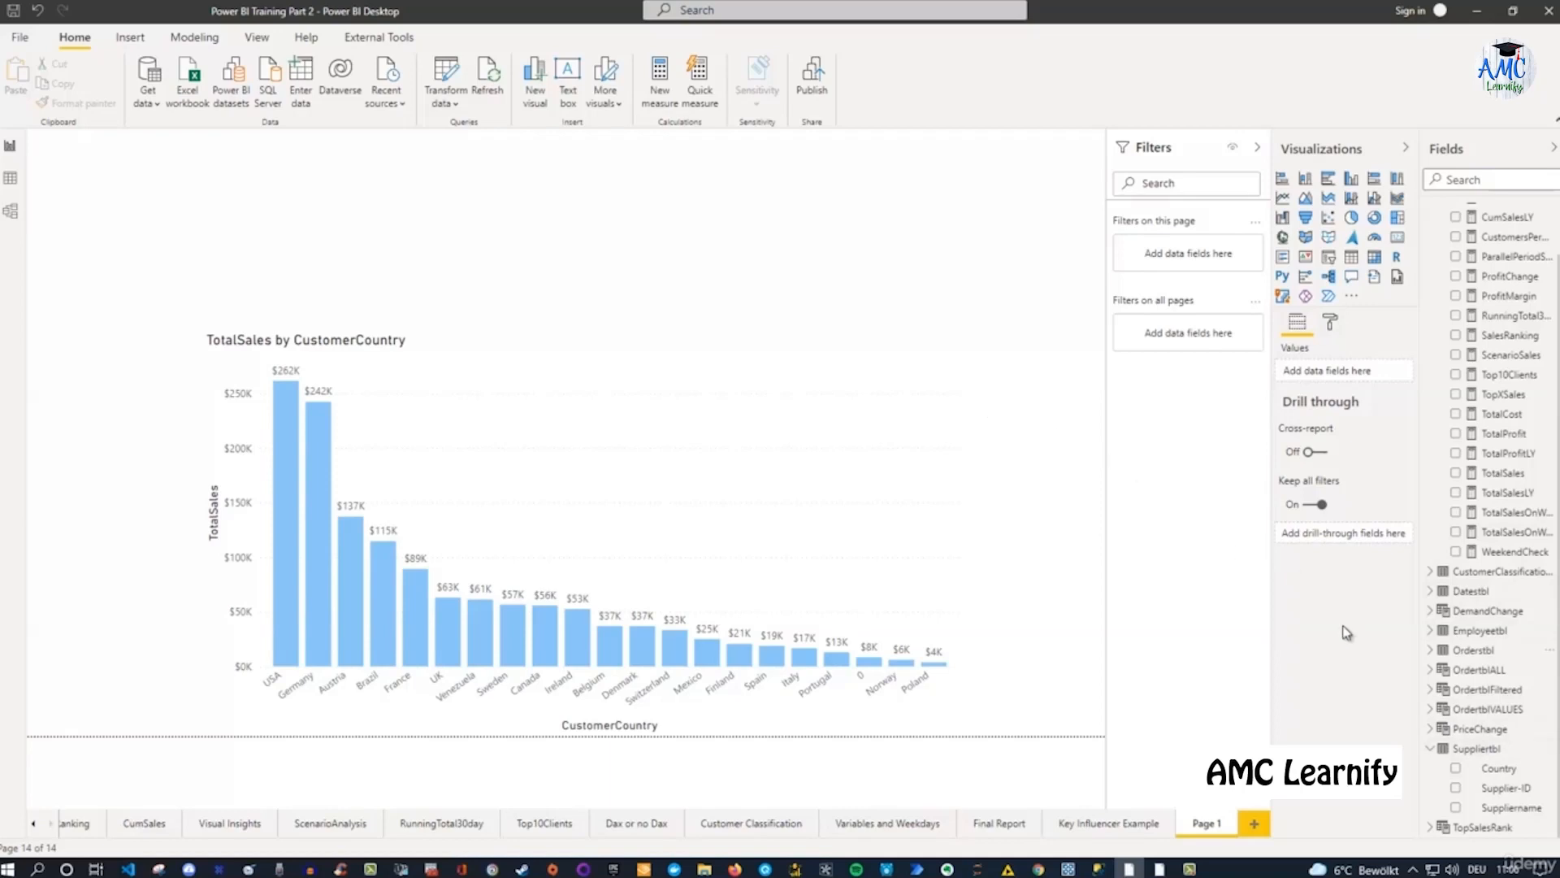
pyautogui.click(1456, 808)
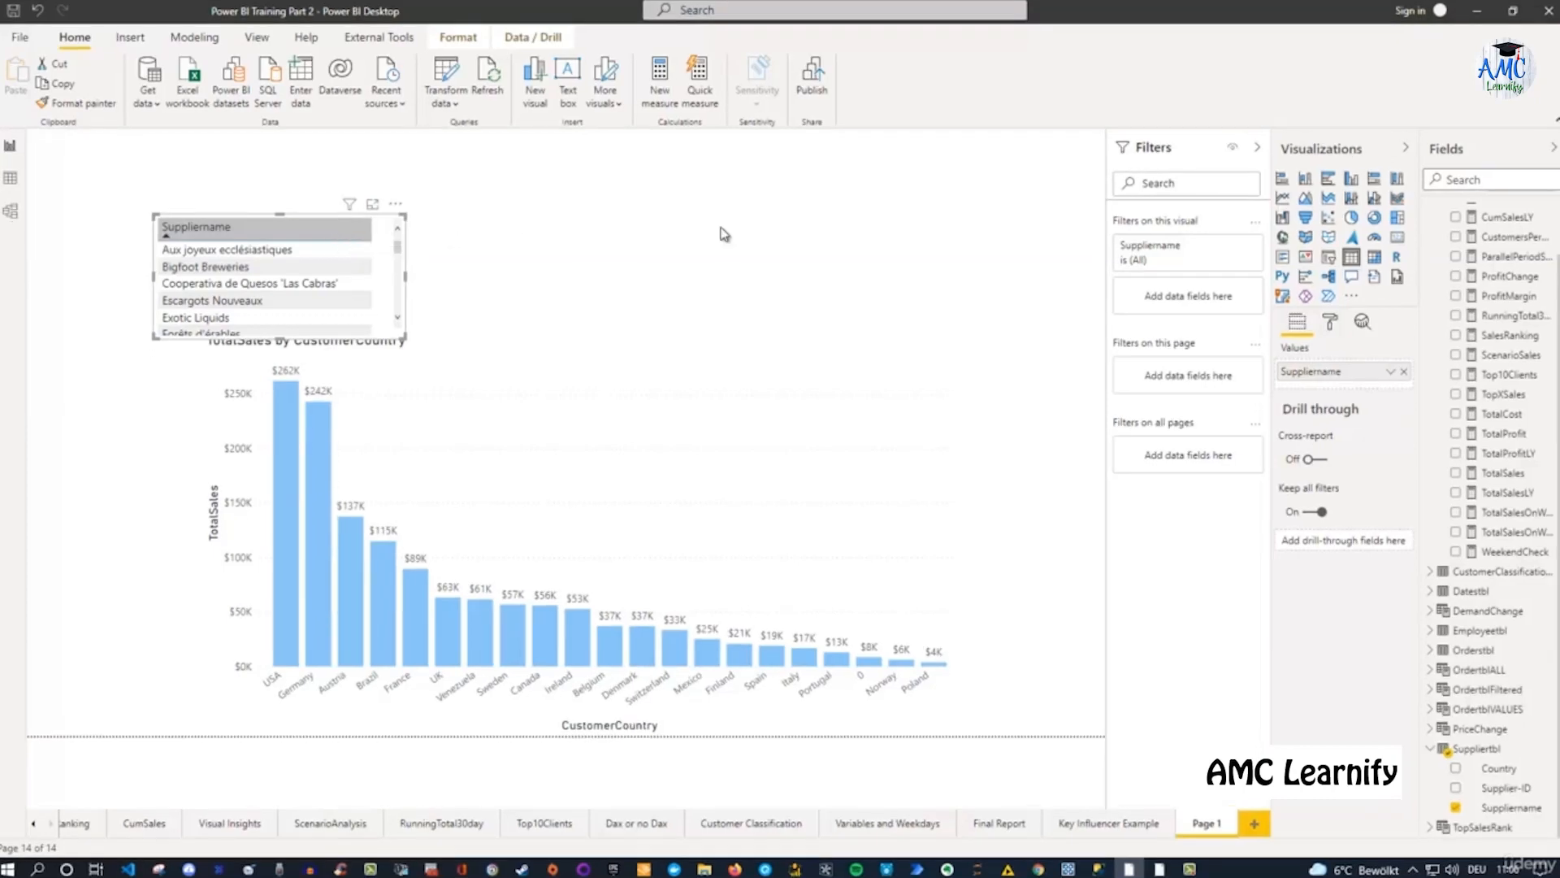
pyautogui.click(1329, 262)
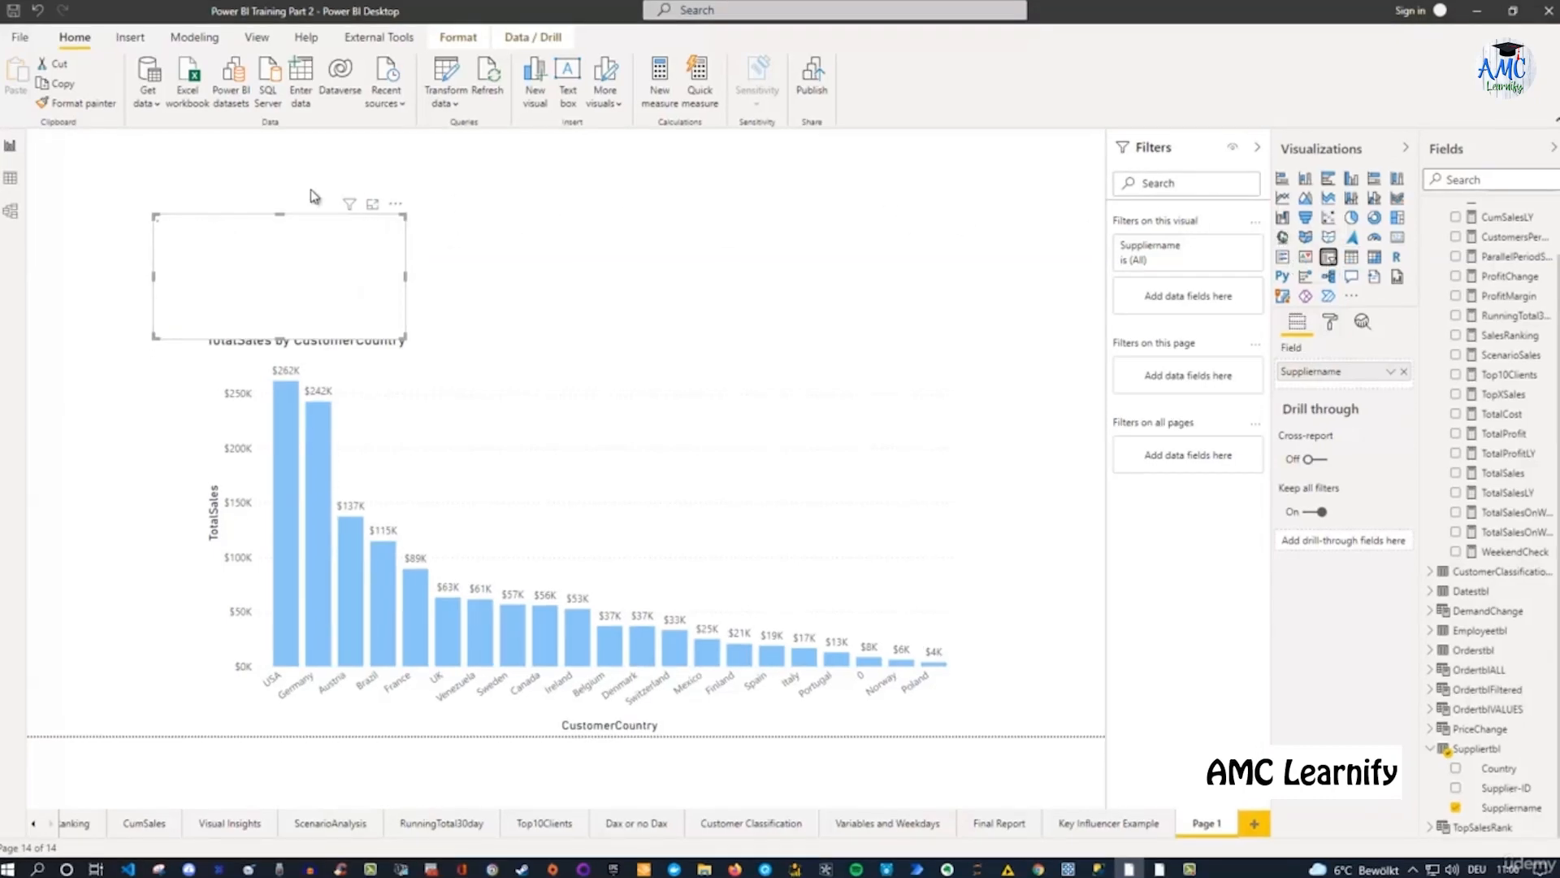
pyautogui.moveTo(404, 213); pyautogui.dragTo(498, 159)
pyautogui.moveTo(404, 167); pyautogui.dragTo(923, 154)
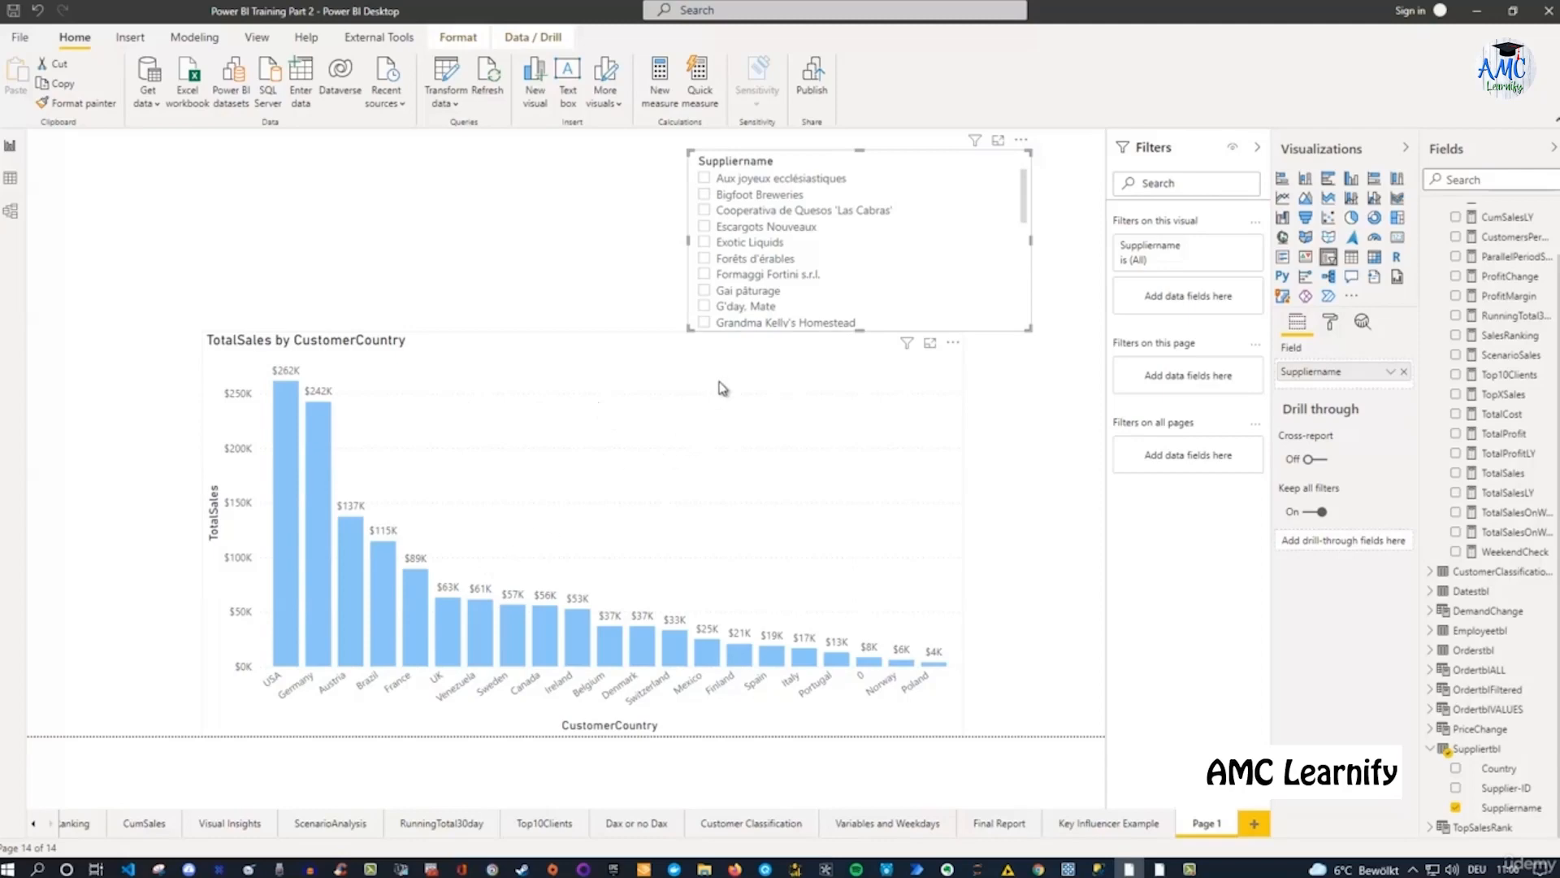
# Filter the chart by the suppliers Cooperativa de Quesos 'Las Cabras', Escargots Nouveaux and Exotic Liquids, then clear the slicer selection.
pyautogui.click(705, 211)
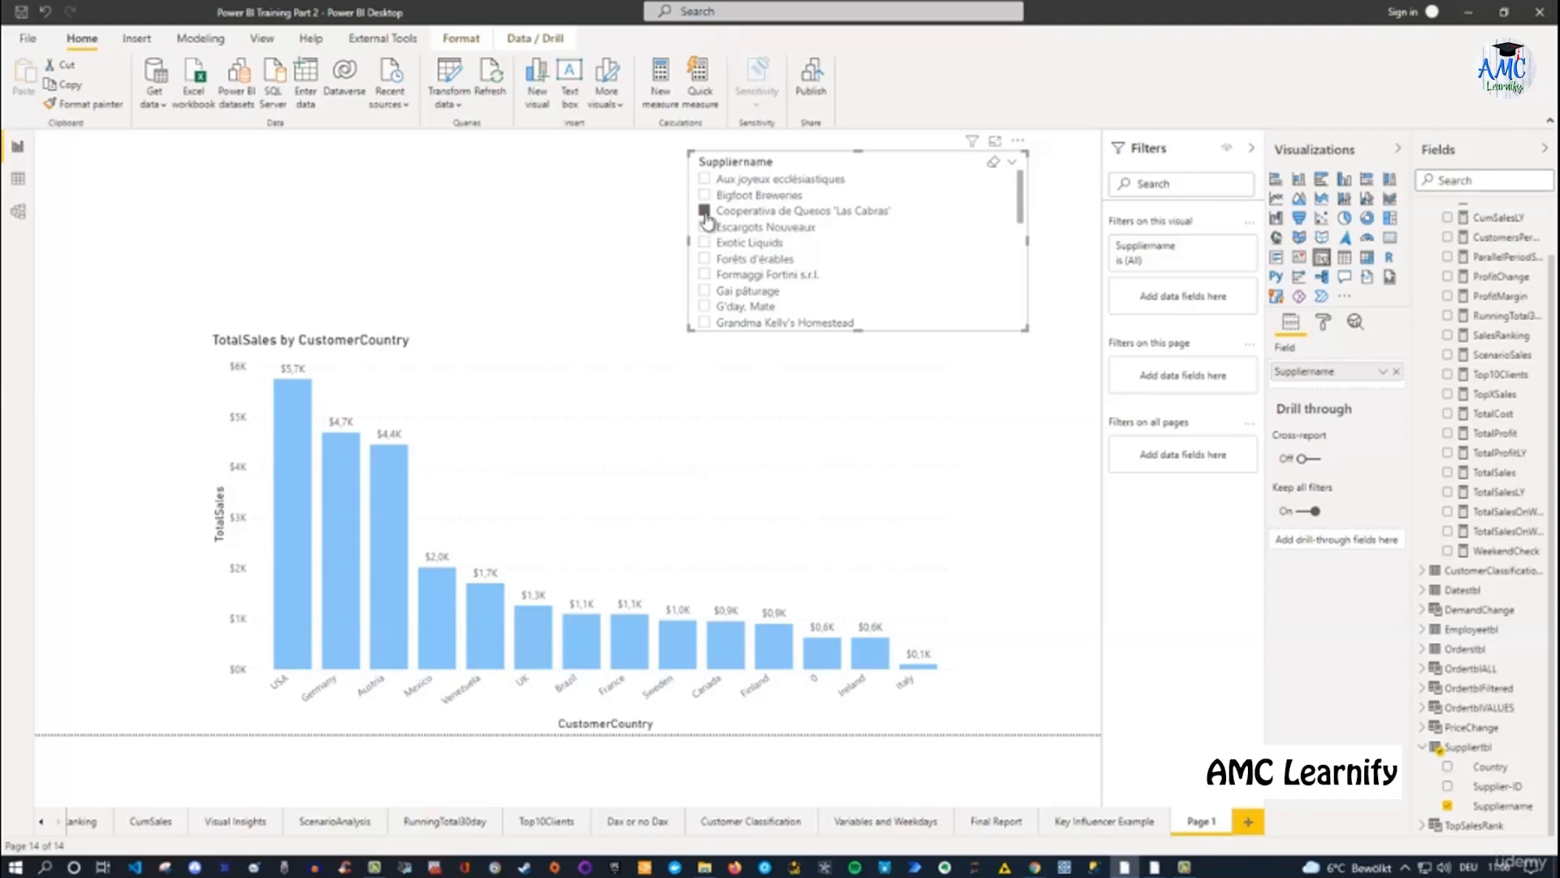
pyautogui.click(705, 213)
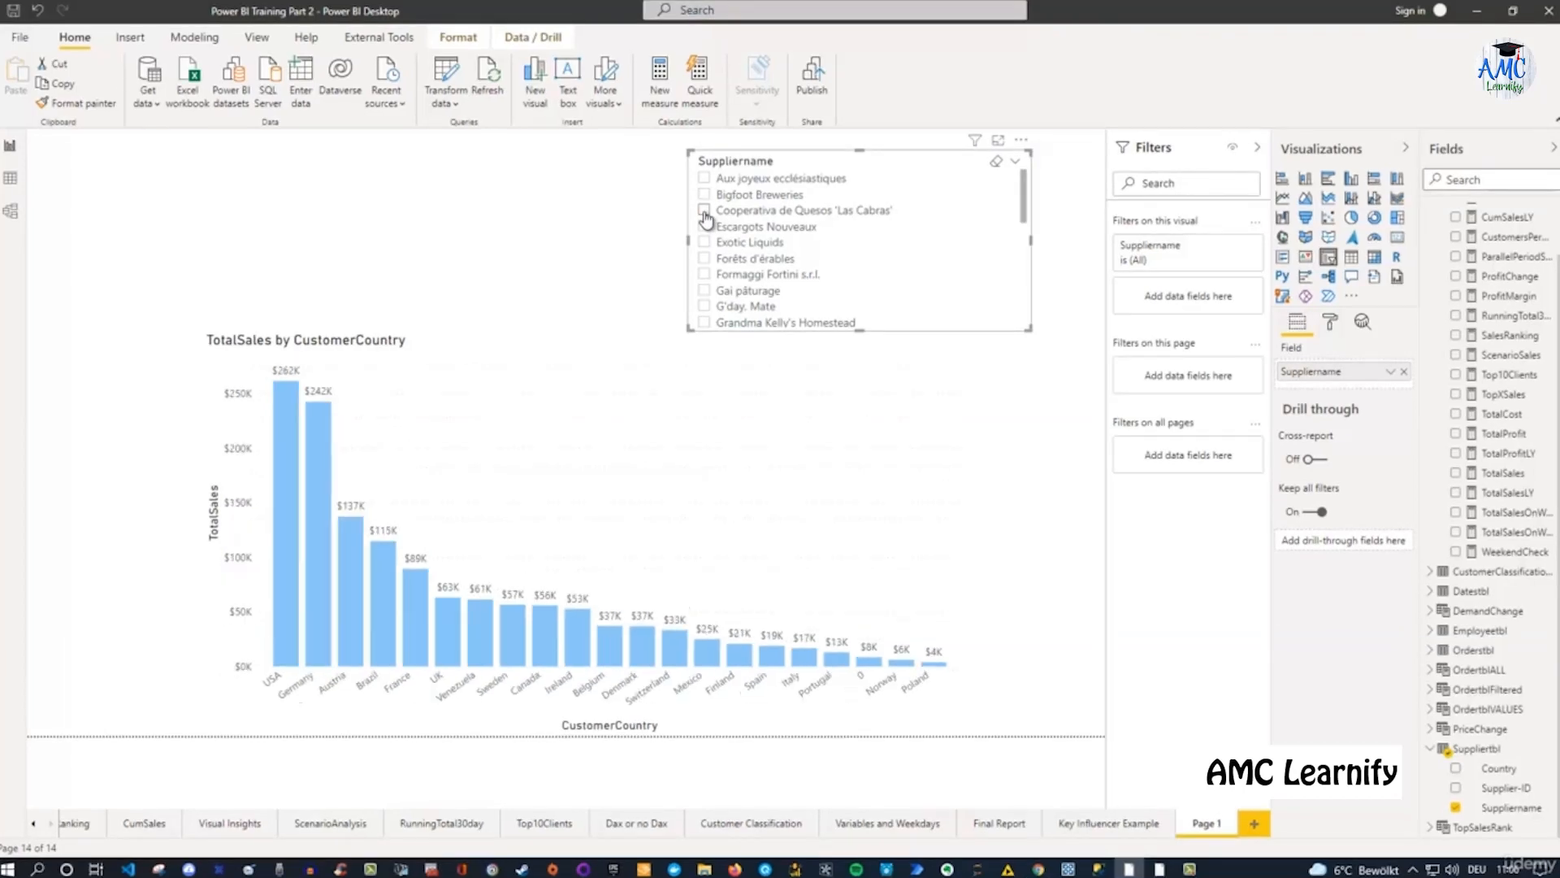
pyautogui.click(704, 213)
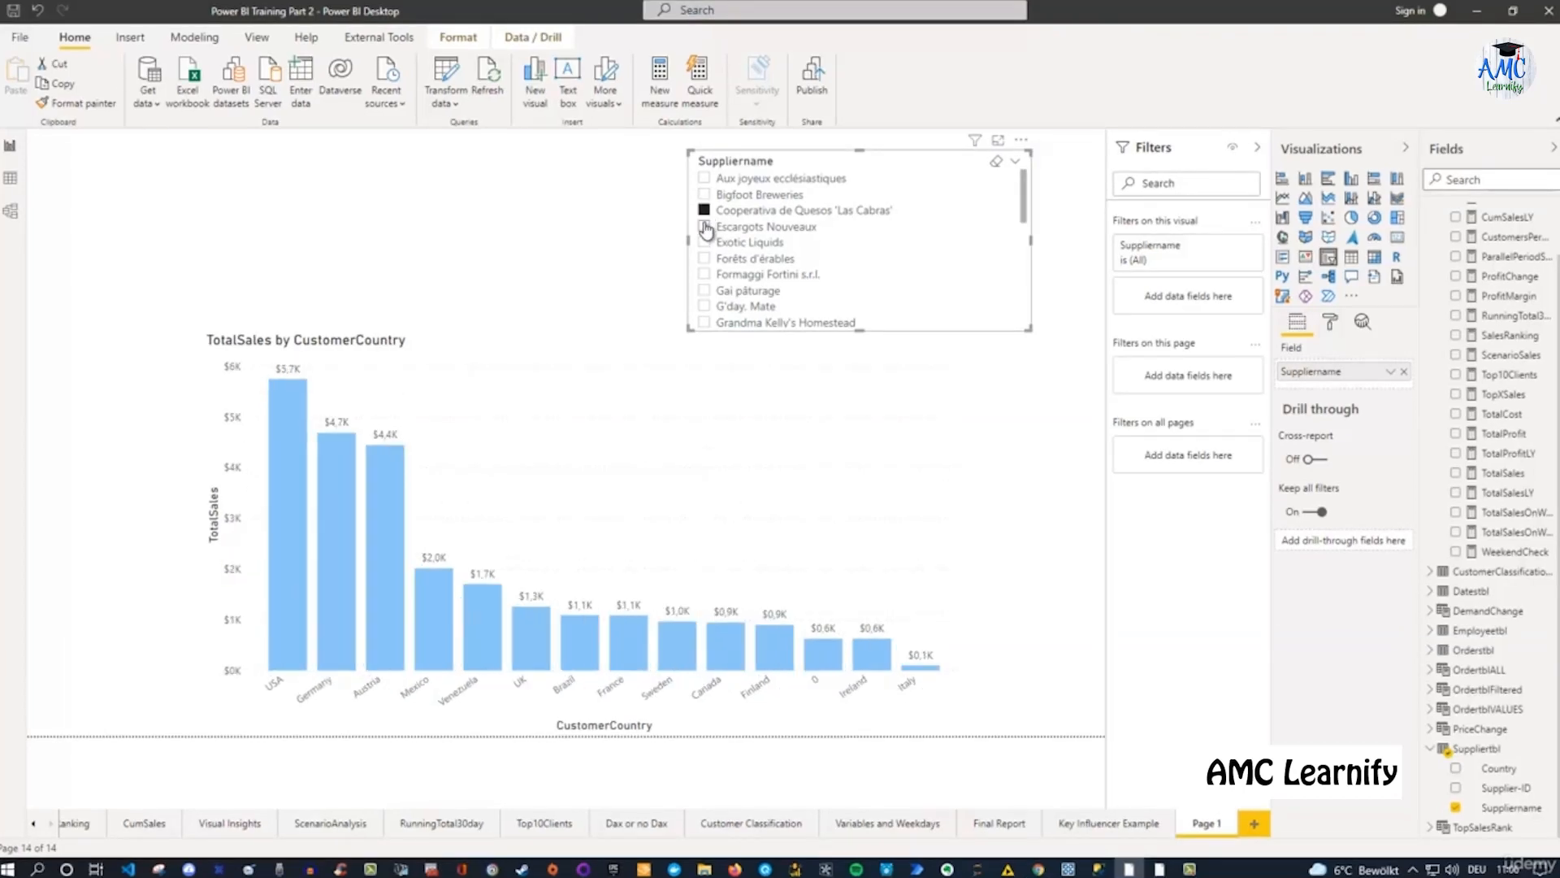
pyautogui.click(705, 230)
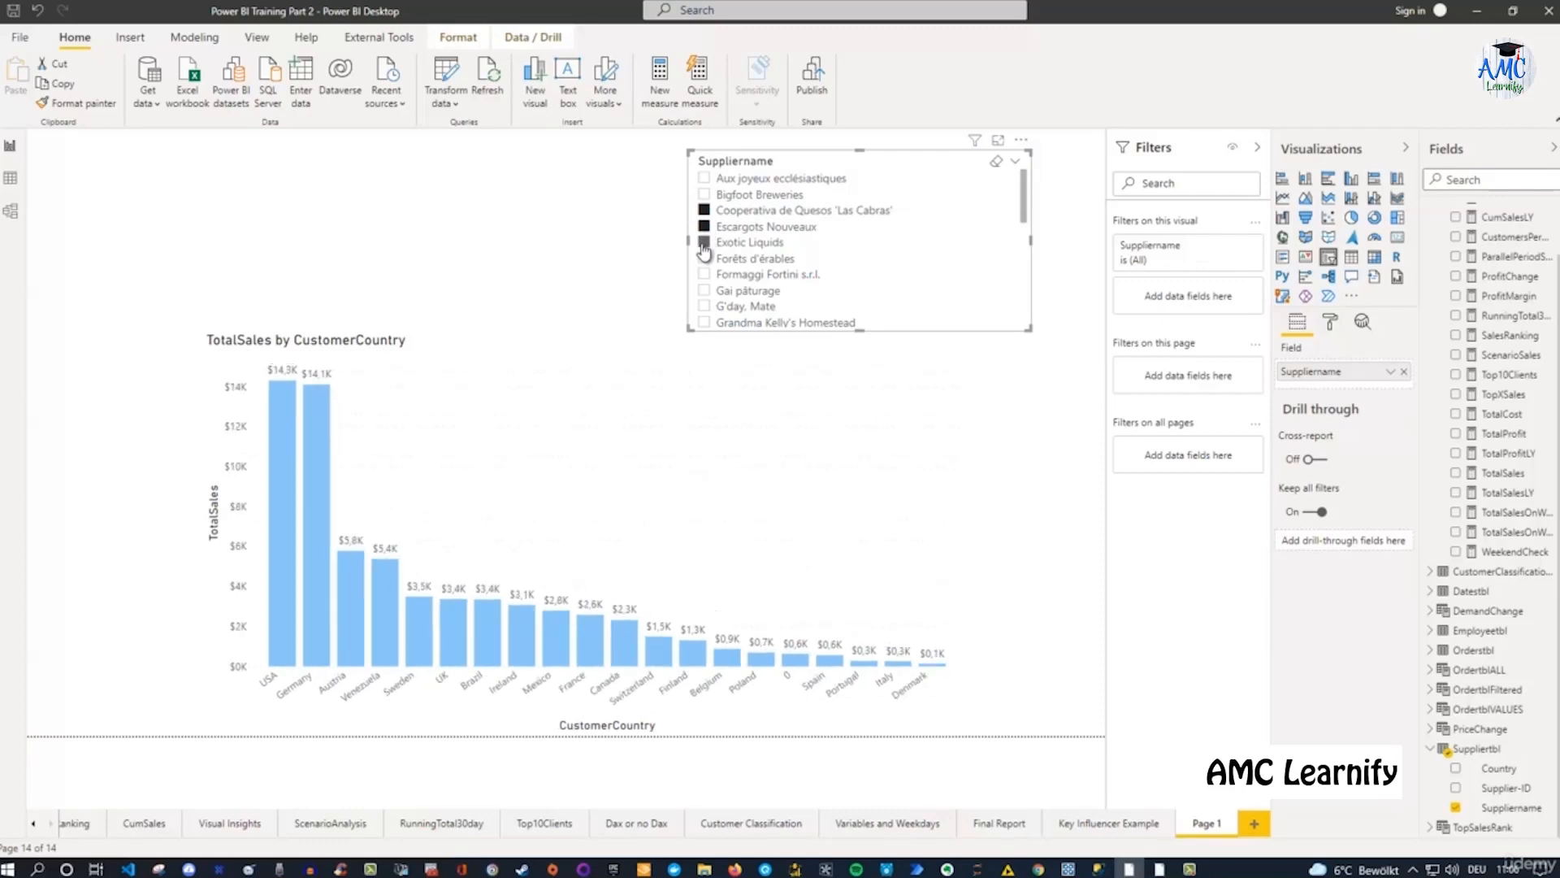
pyautogui.click(997, 162)
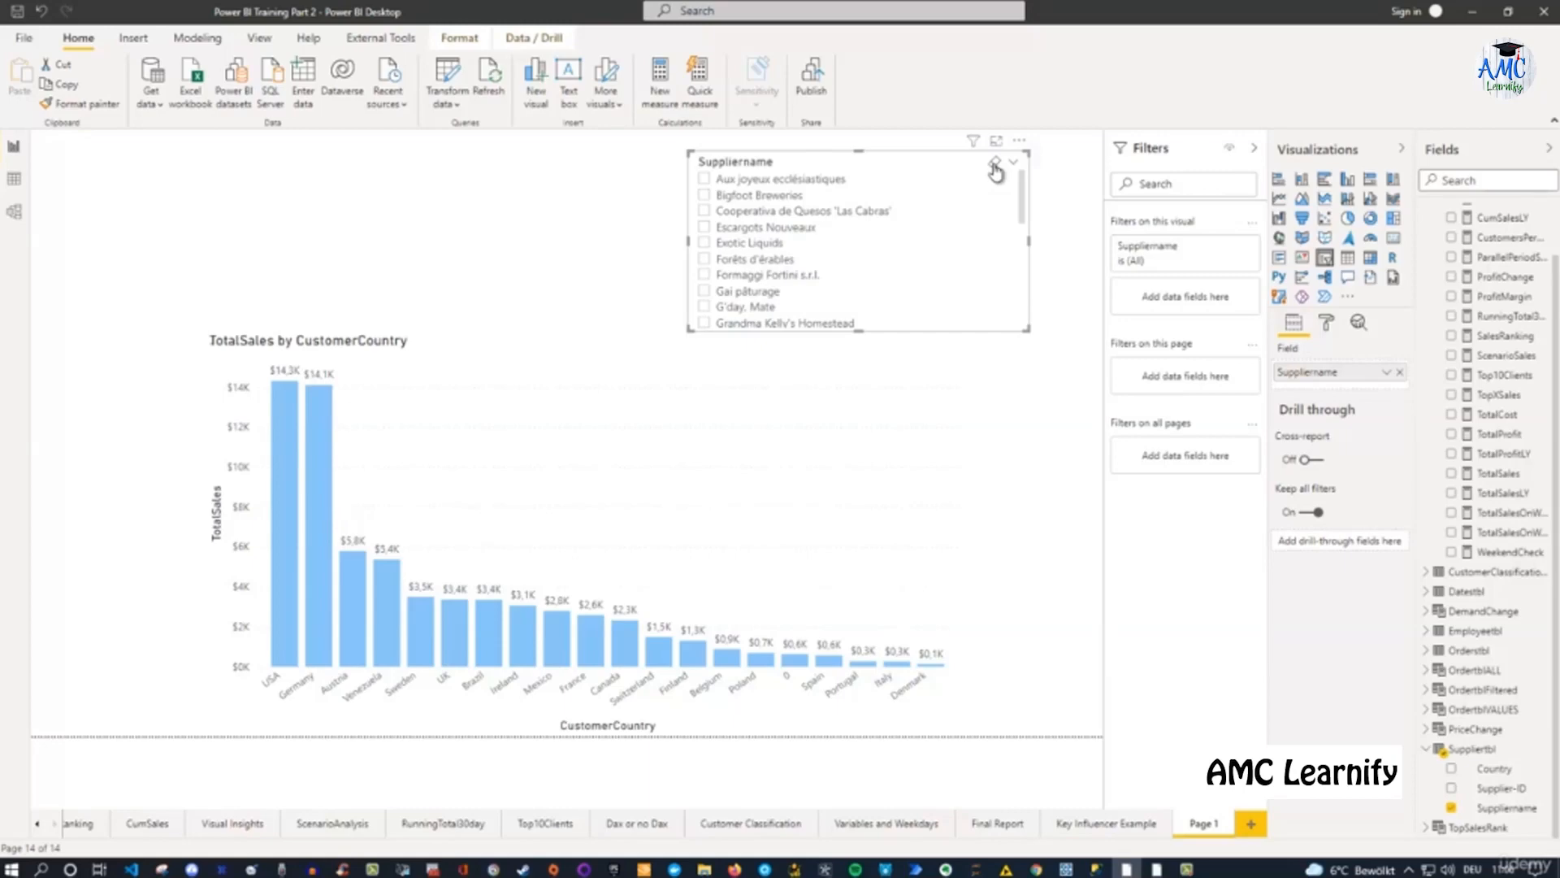
pyautogui.click(994, 166)
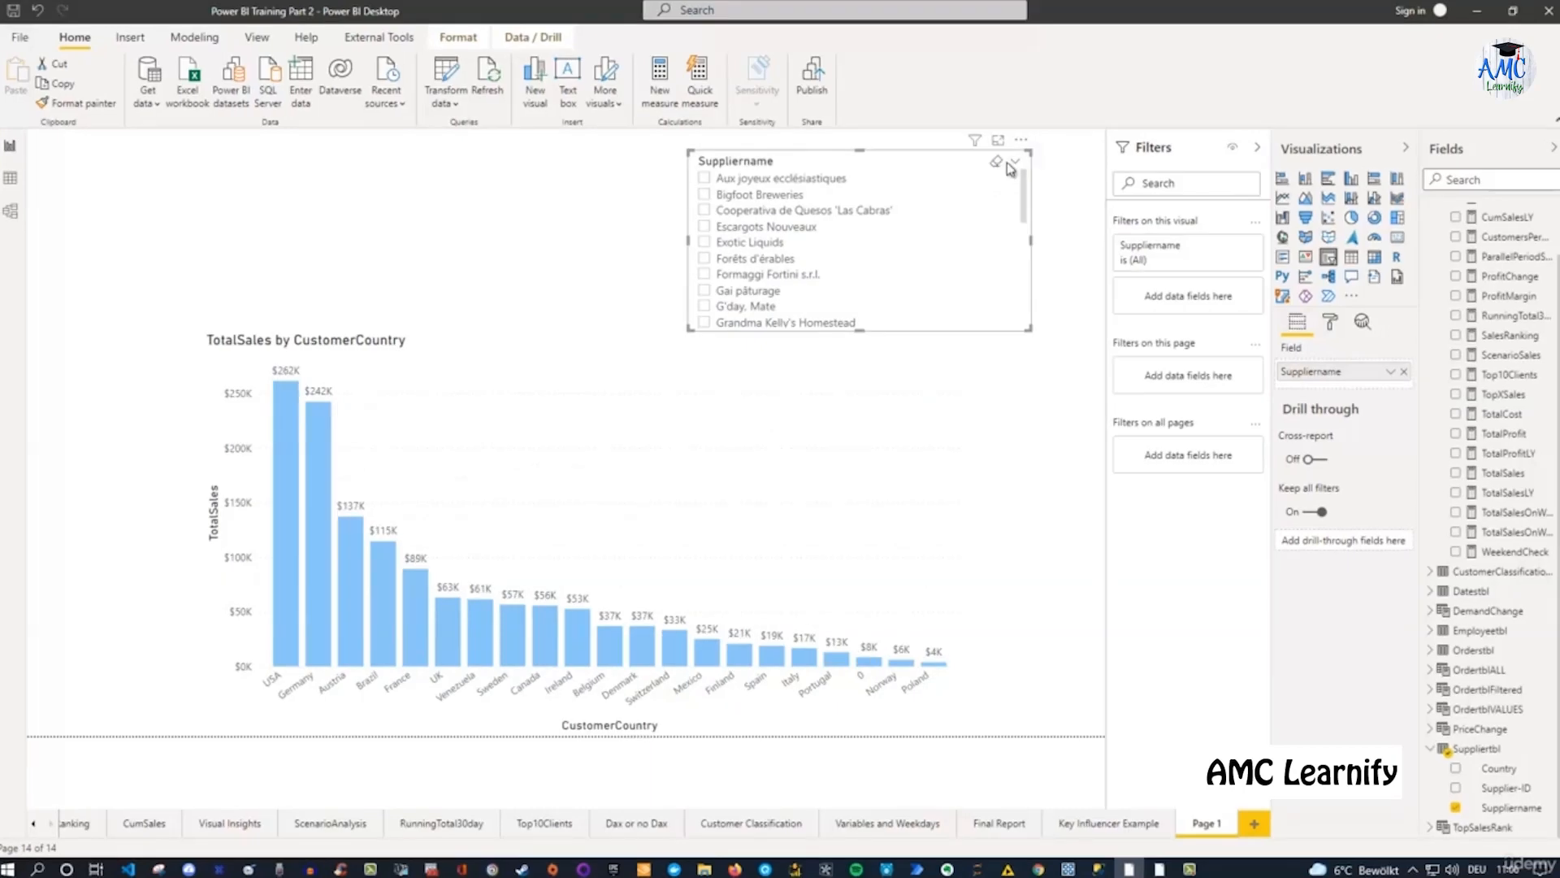
# Try the Suppliername slicer as a dropdown, expand its supplier list, and switch it back to a list.
pyautogui.click(1014, 162)
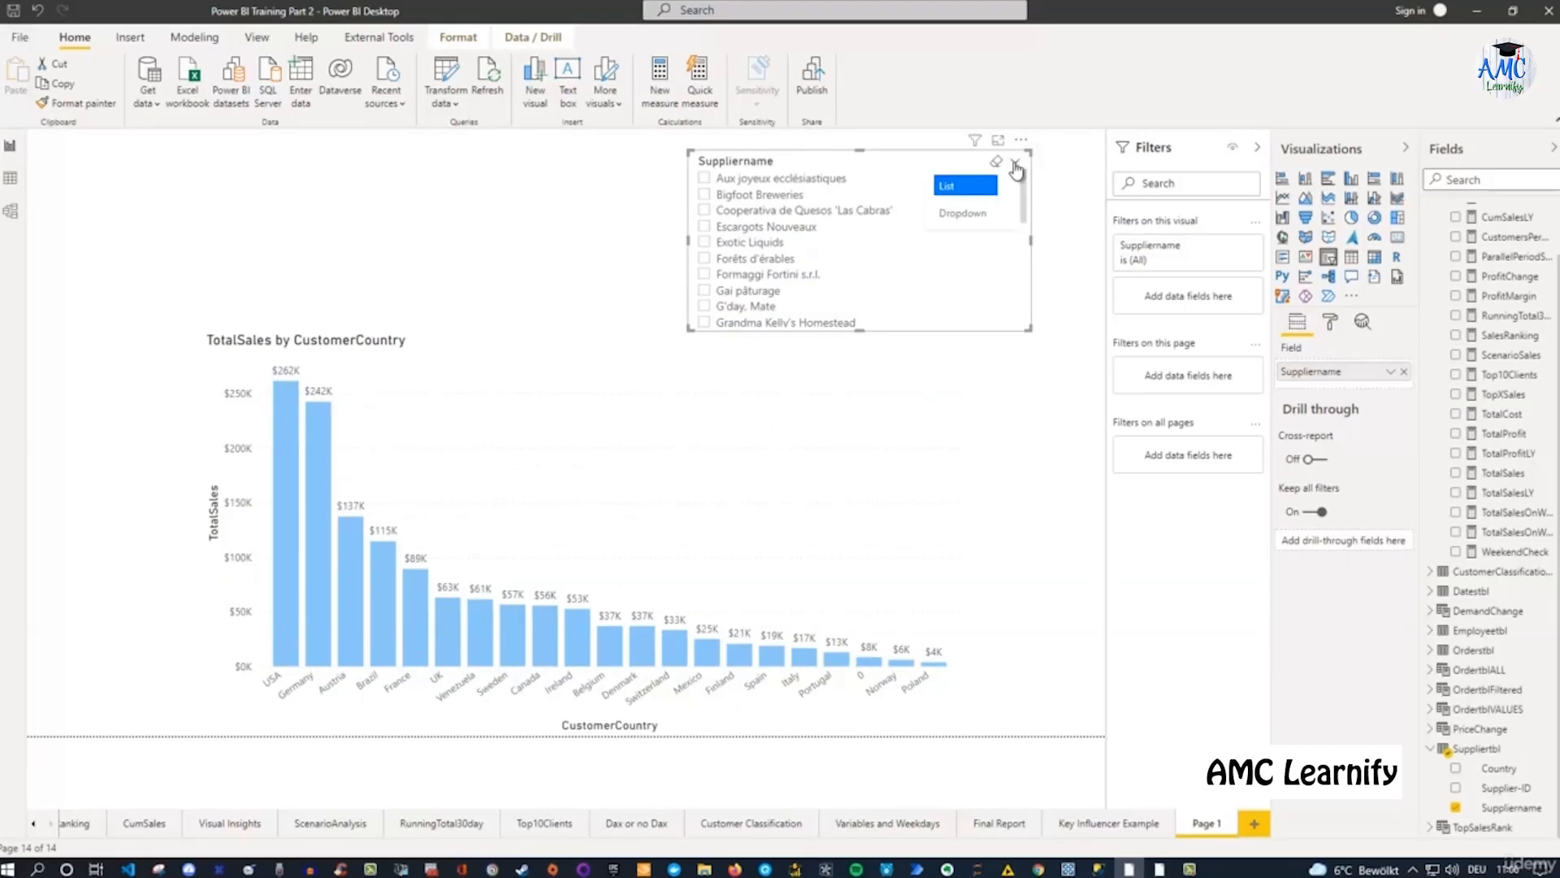
pyautogui.click(963, 213)
pyautogui.click(821, 186)
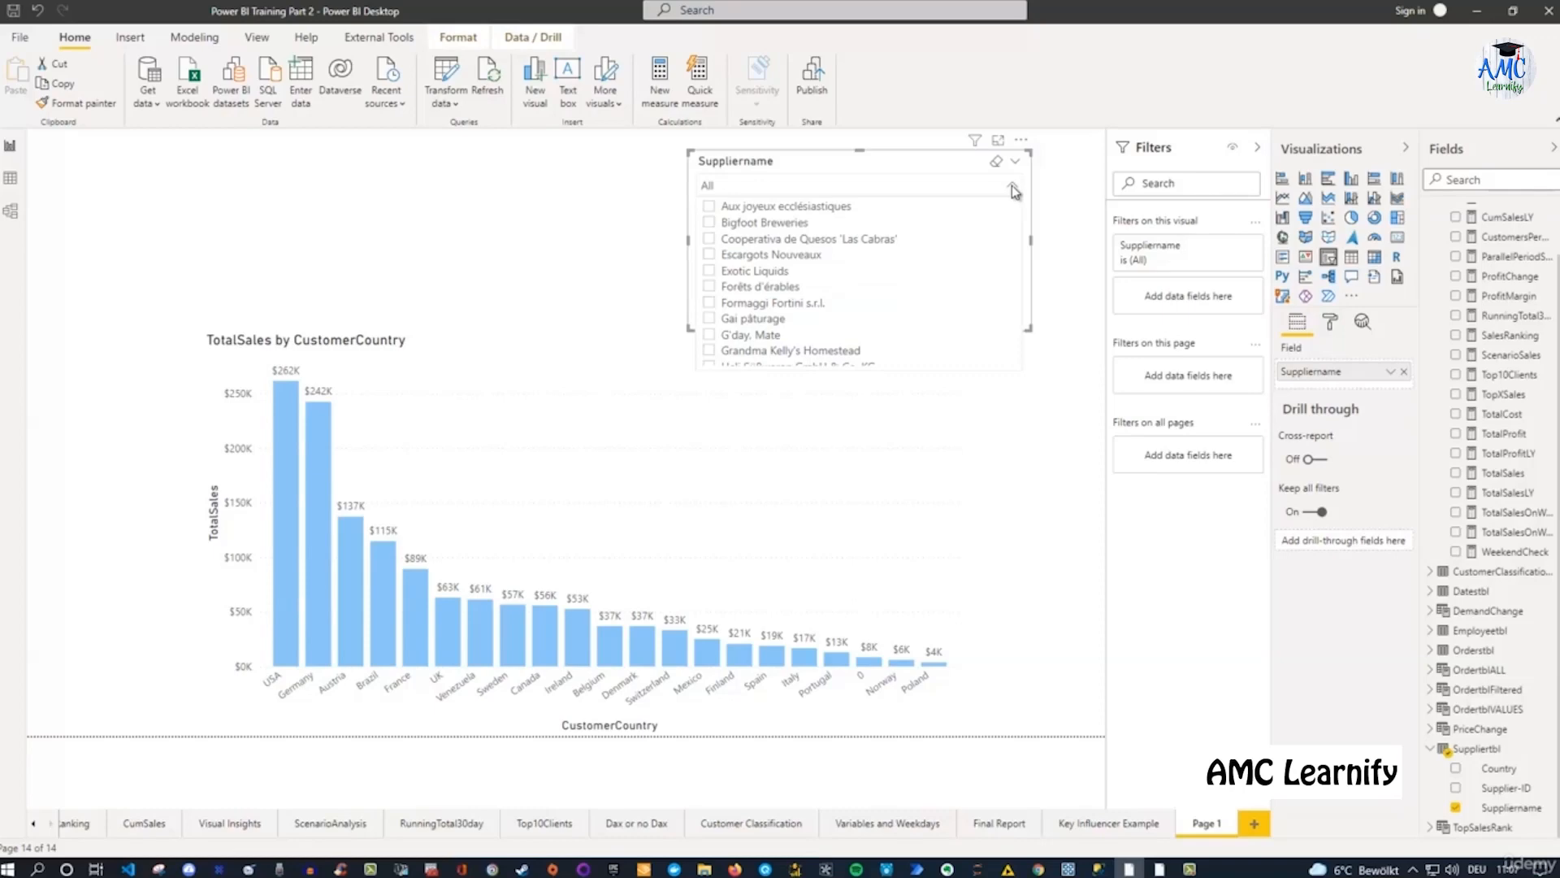
pyautogui.click(1012, 185)
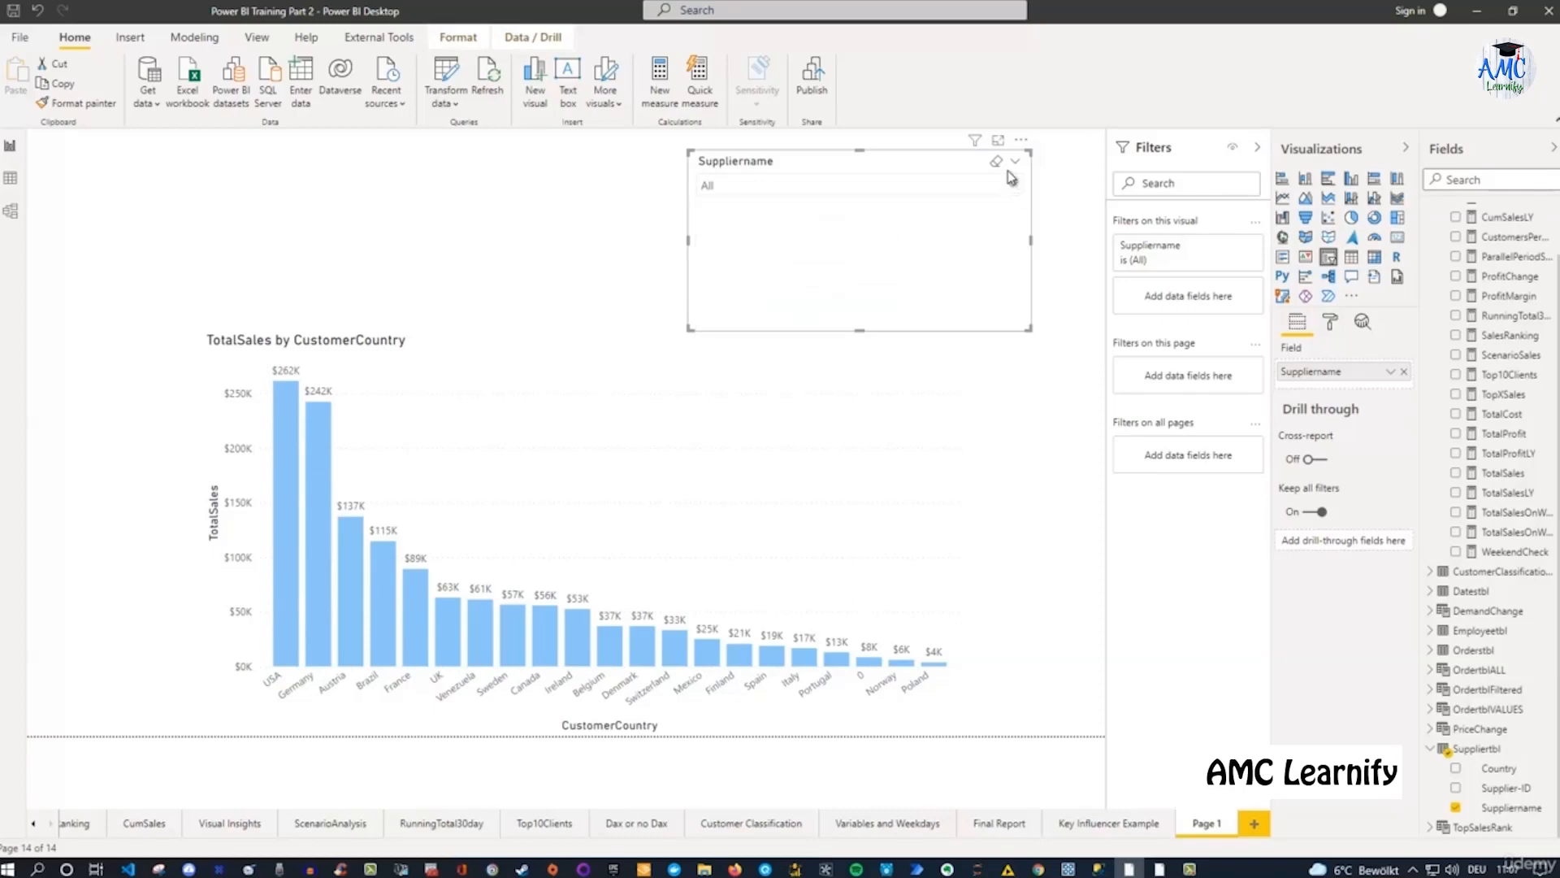
pyautogui.click(1015, 162)
pyautogui.click(984, 185)
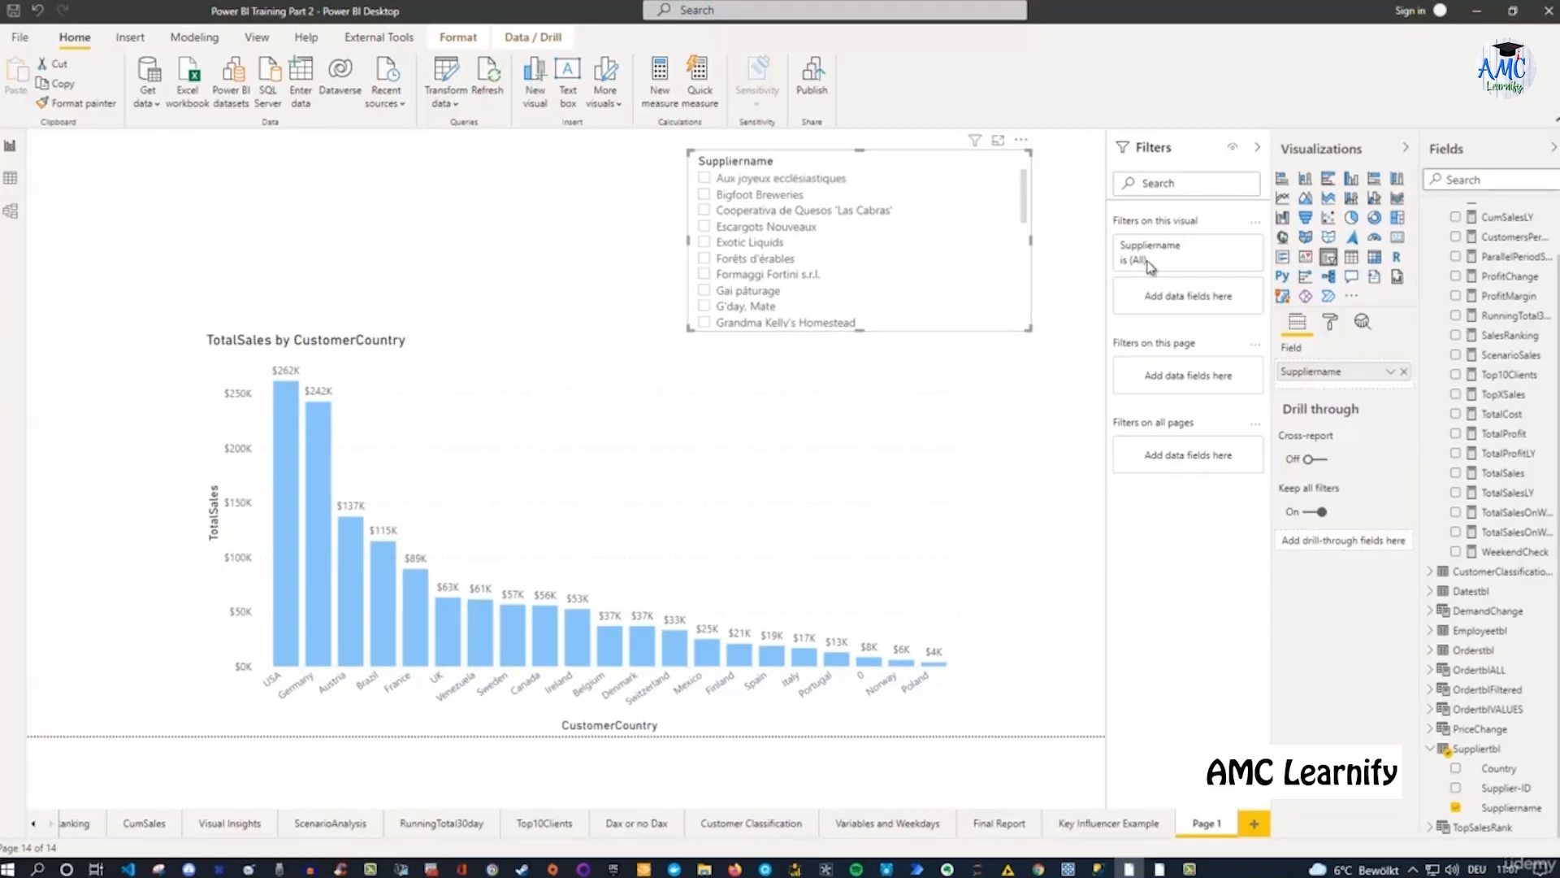
# Set the slicer items' text size to 15 pt and extend the slicer downward.
pyautogui.click(1331, 324)
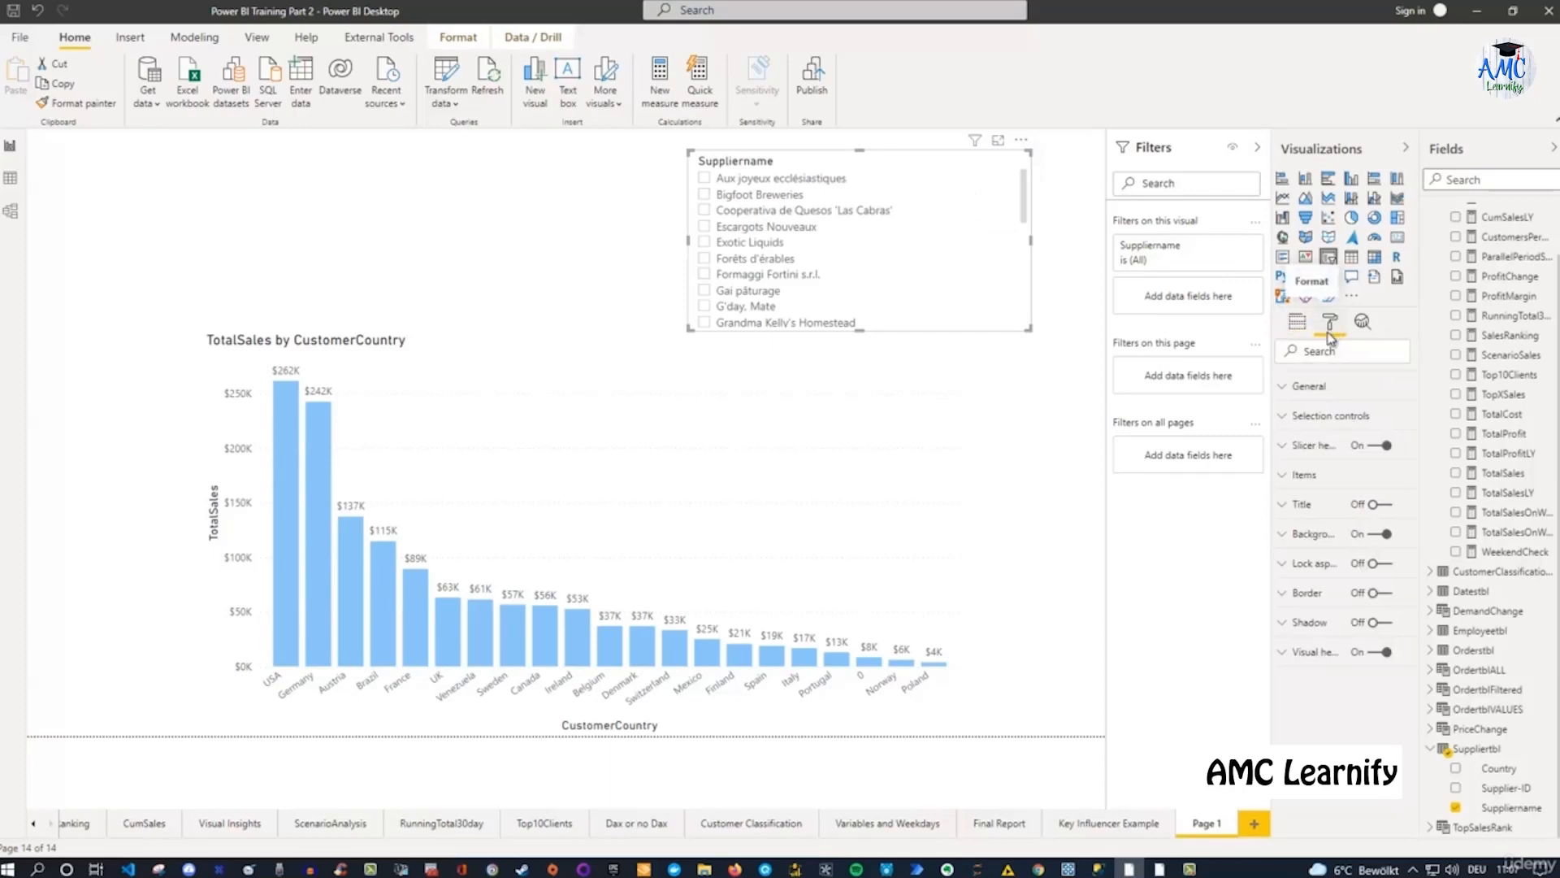
pyautogui.click(1289, 478)
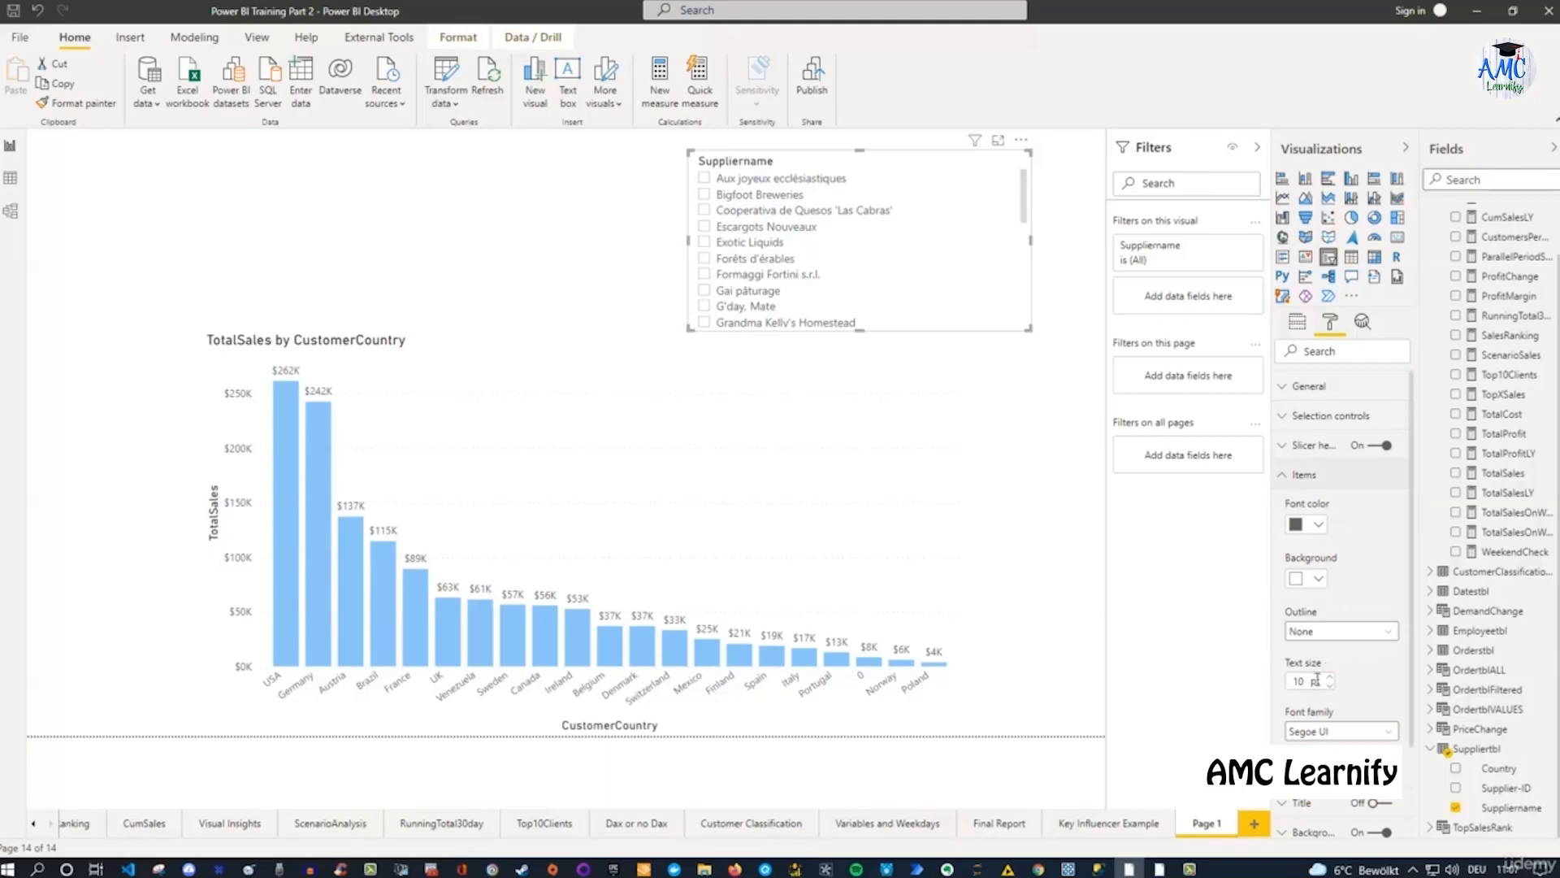
pyautogui.moveTo(1299, 681); pyautogui.dragTo(1287, 681)
pyautogui.write('15')
pyautogui.moveTo(1036, 334); pyautogui.dragTo(1030, 372)
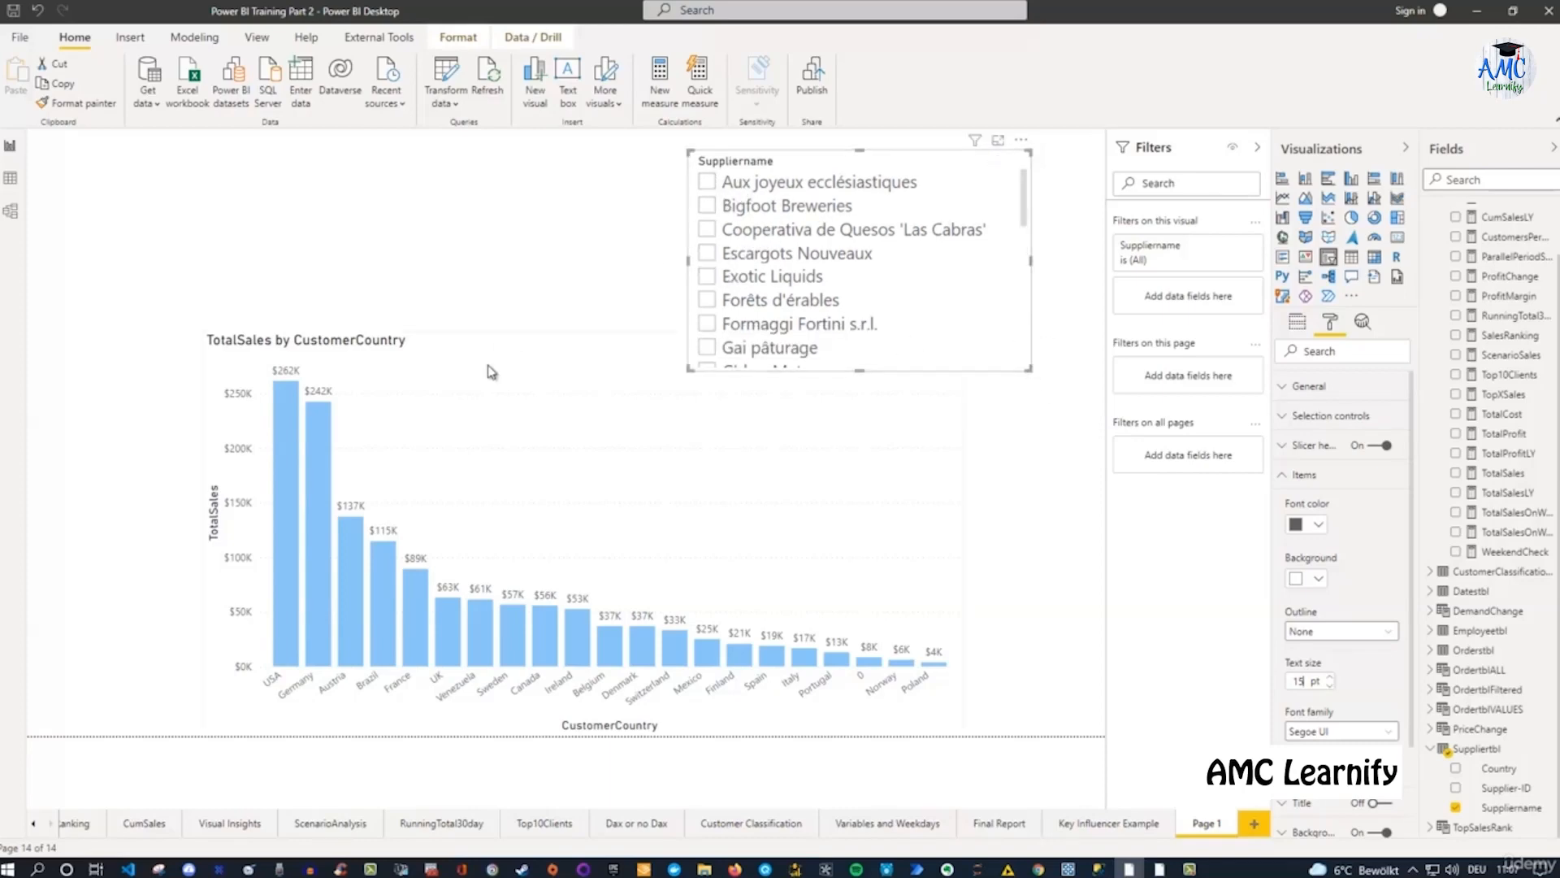
# Shrink the TotalSales by CustomerCountry chart from its upper right corner so it clears the supplier slicer.
pyautogui.click(590, 362)
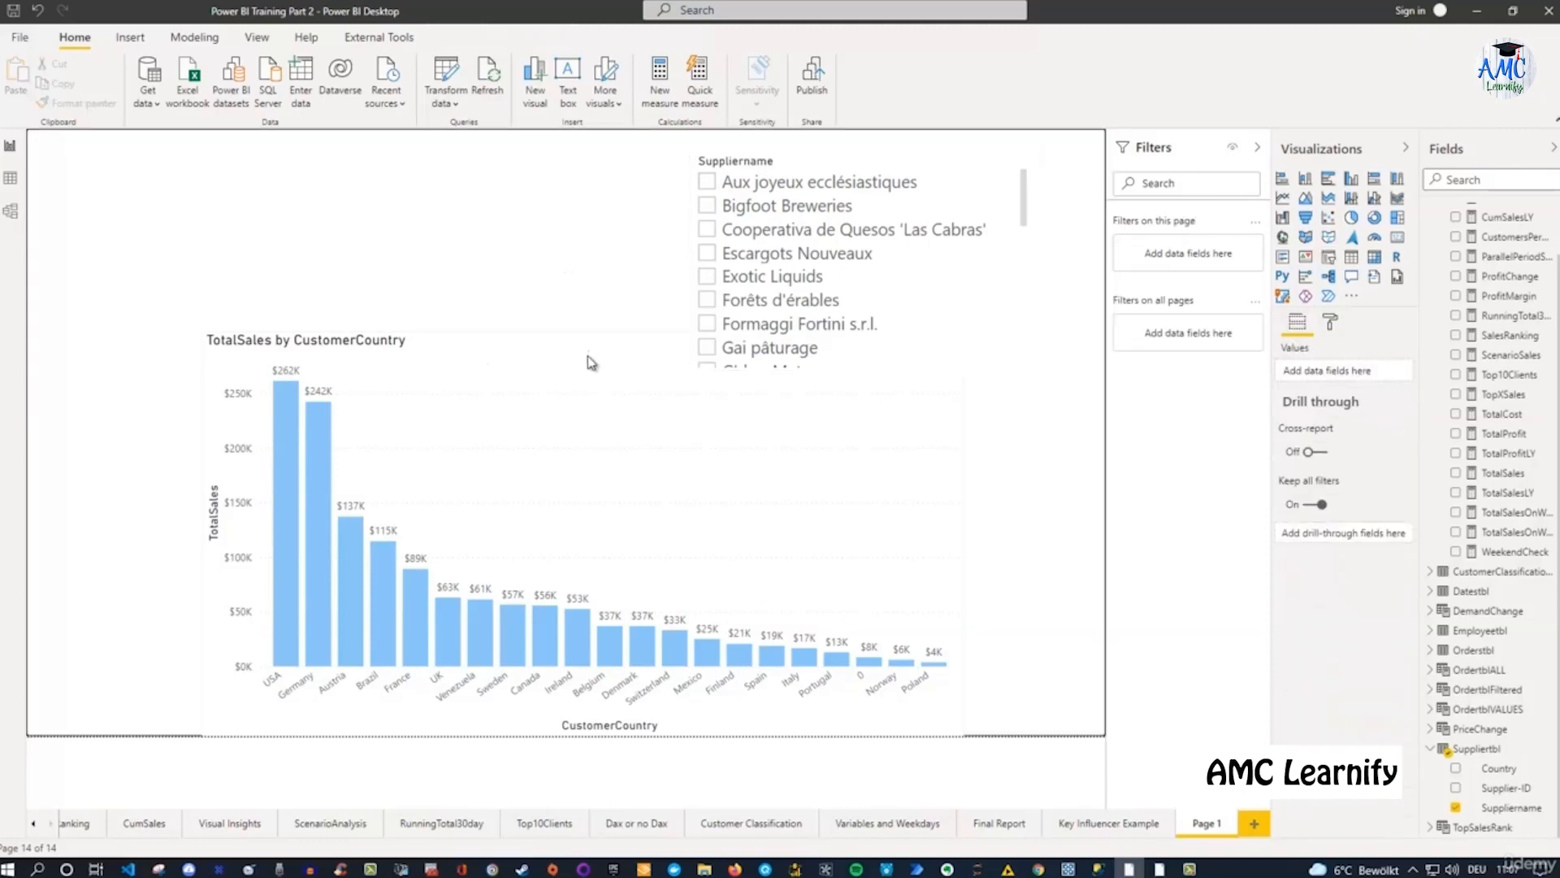
pyautogui.click(631, 362)
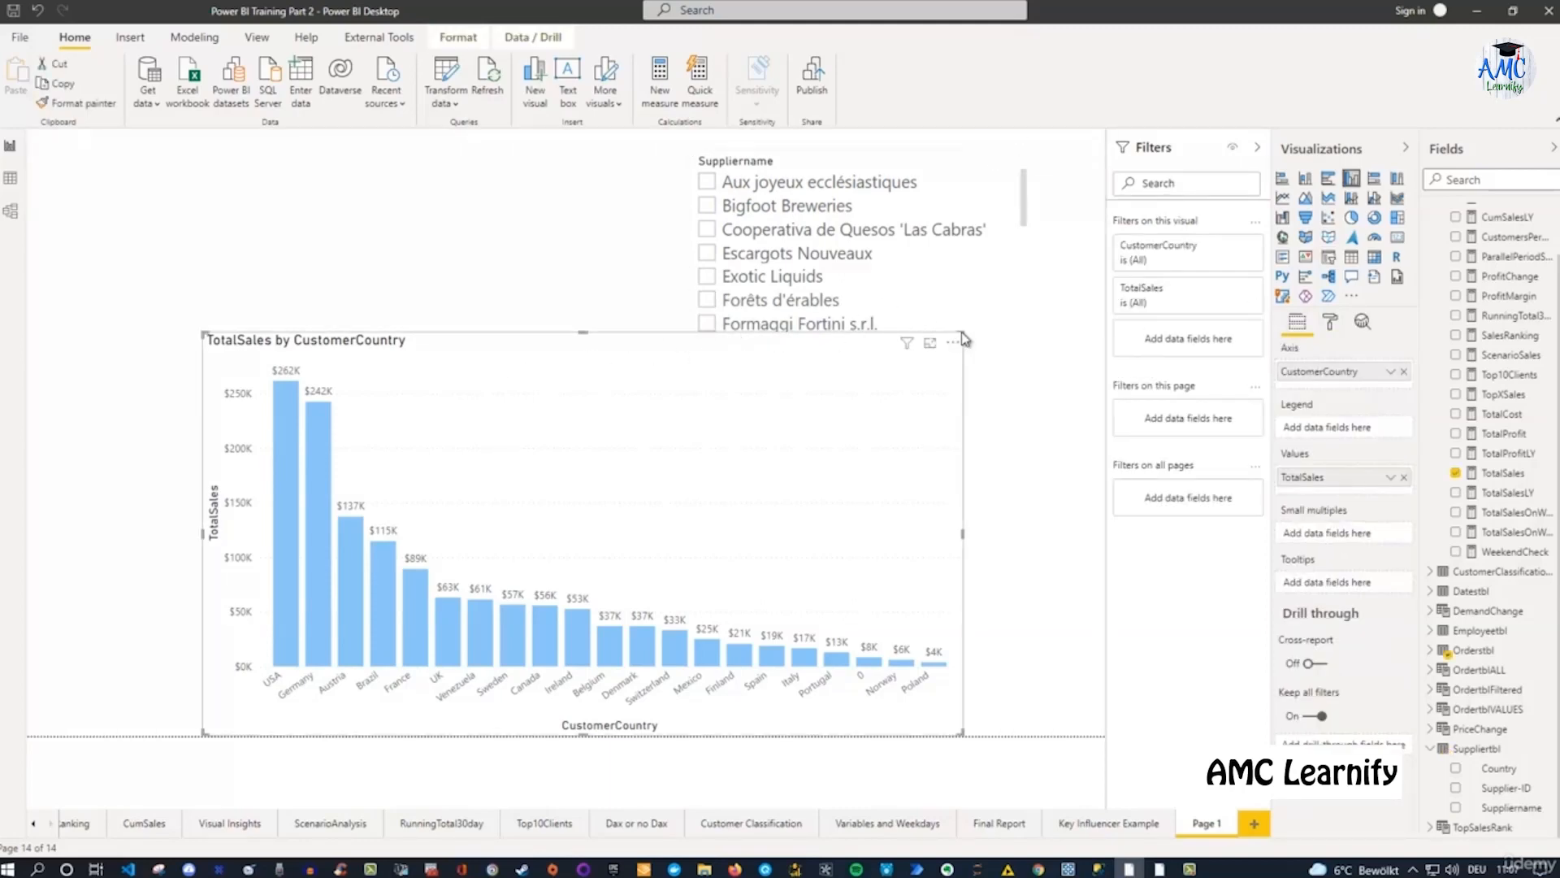
pyautogui.moveTo(963, 331); pyautogui.dragTo(924, 400)
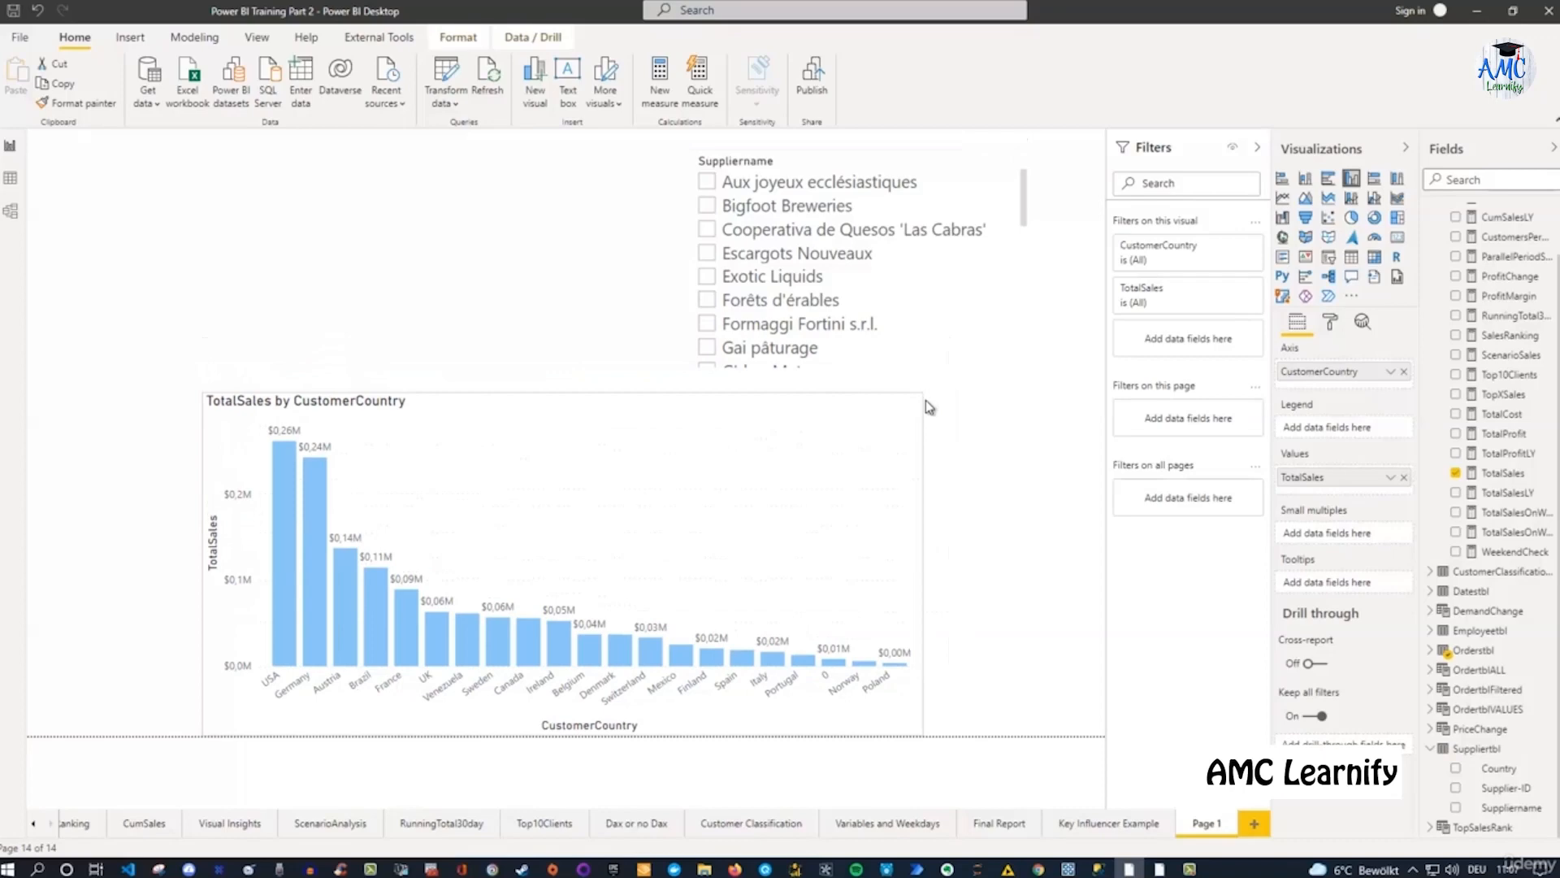
pyautogui.click(515, 306)
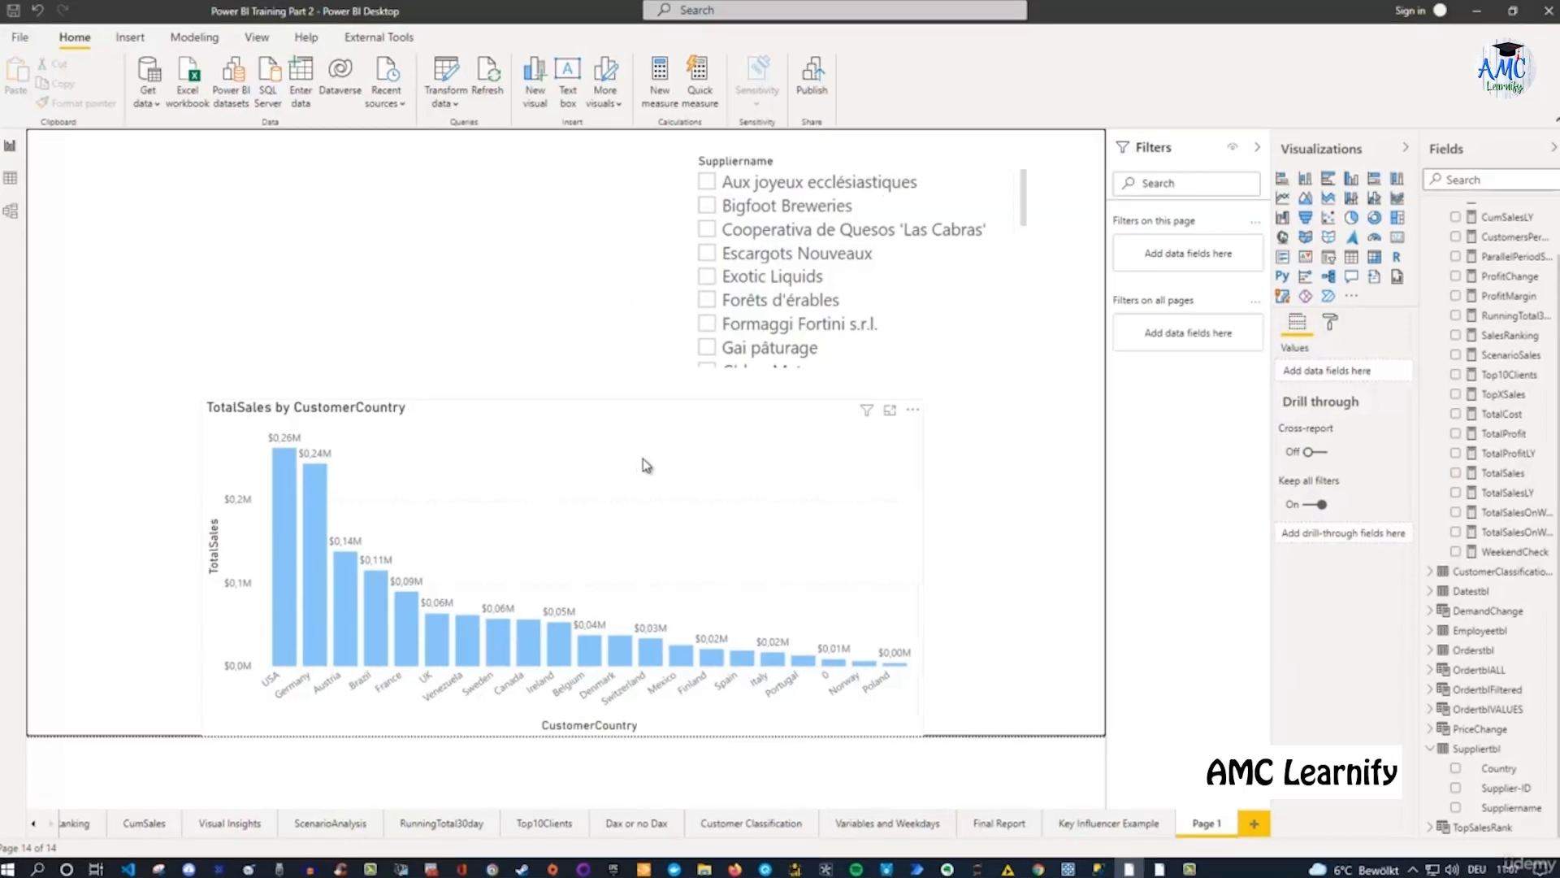
# Review the Orderstbl columns and the table relationships in the data model, and return to the report page.
pyautogui.click(10, 212)
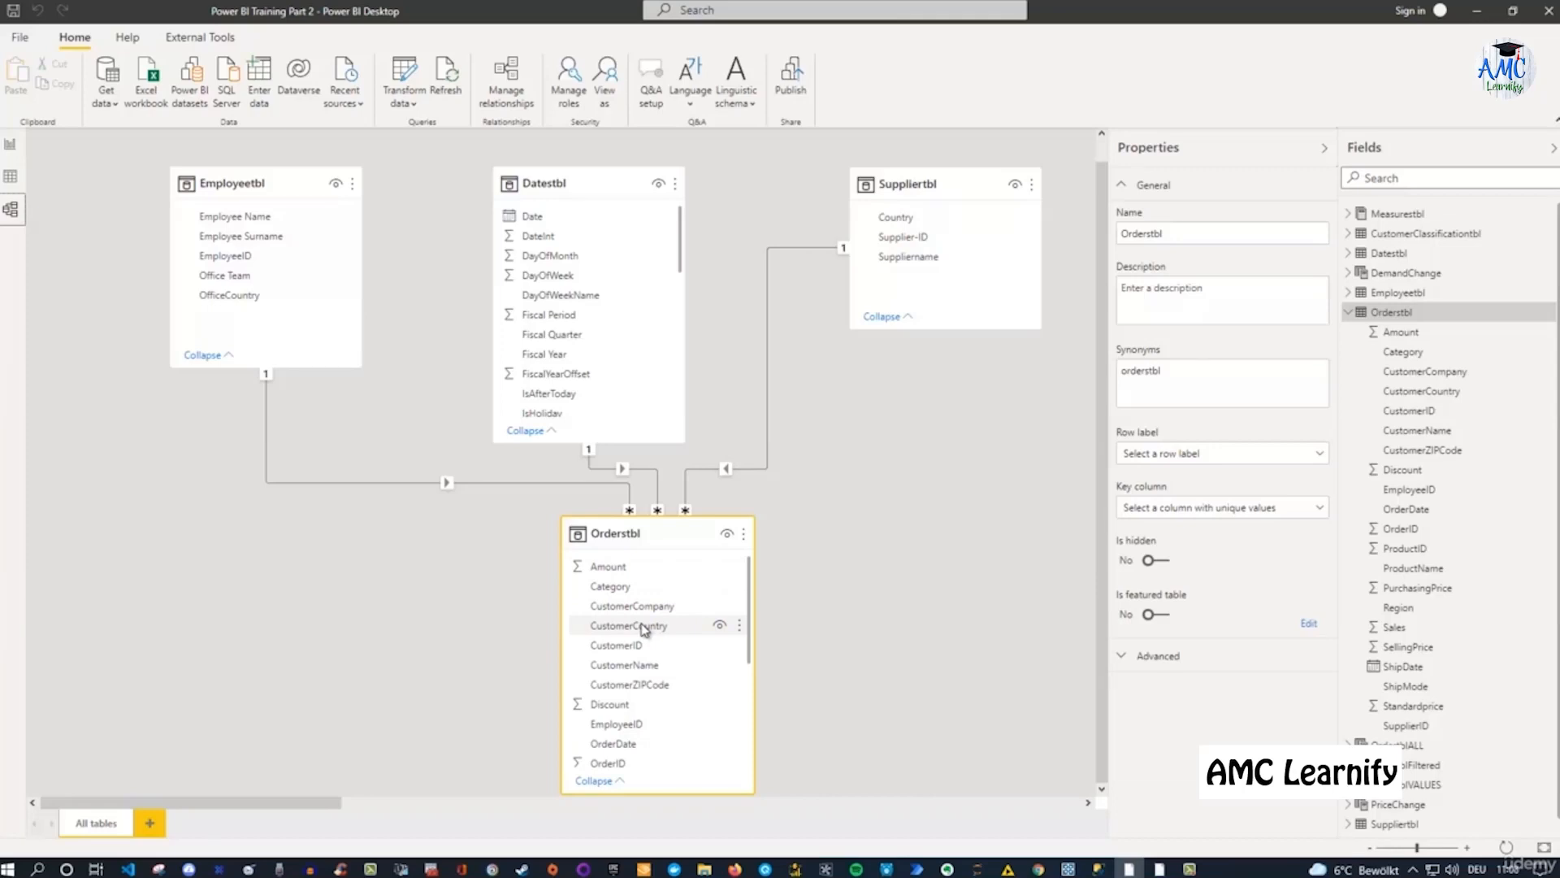
pyautogui.scroll(-2, 647, 655)
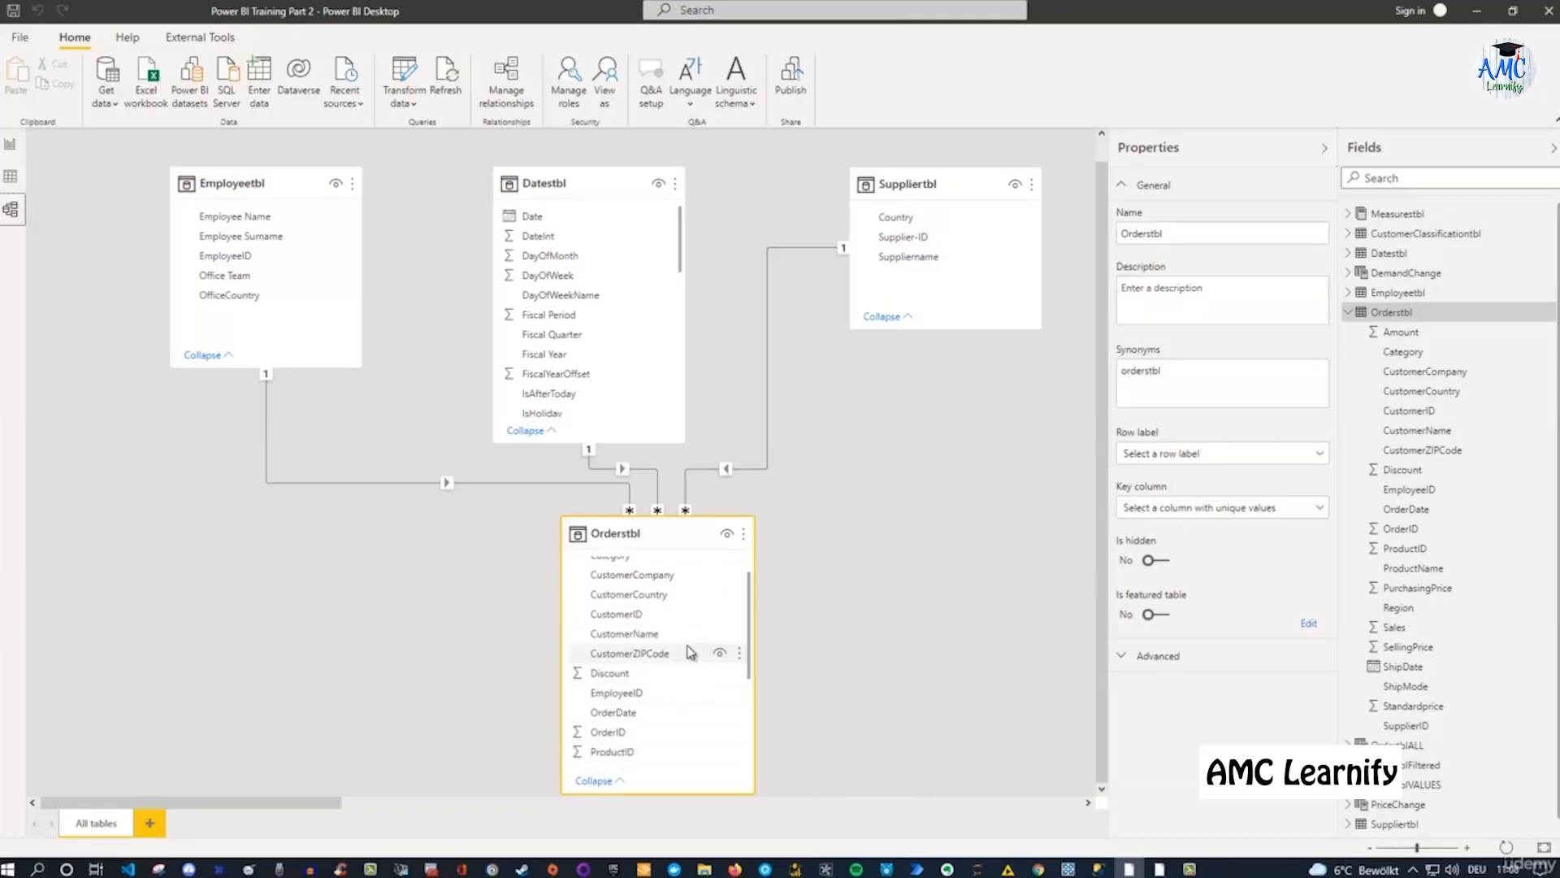
pyautogui.scroll(2, 687, 638)
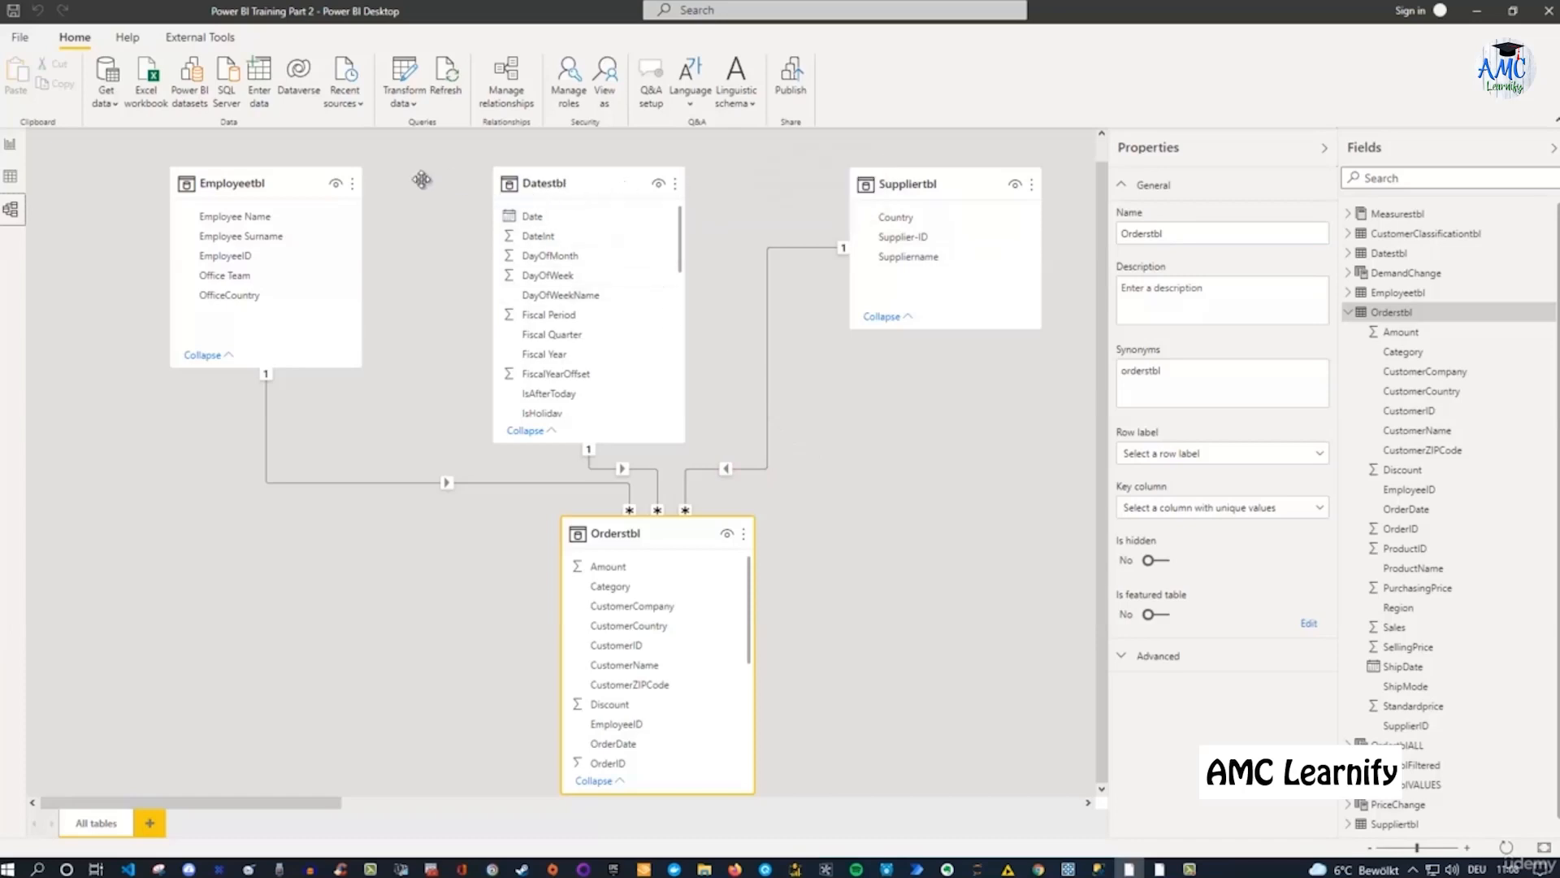
pyautogui.click(11, 146)
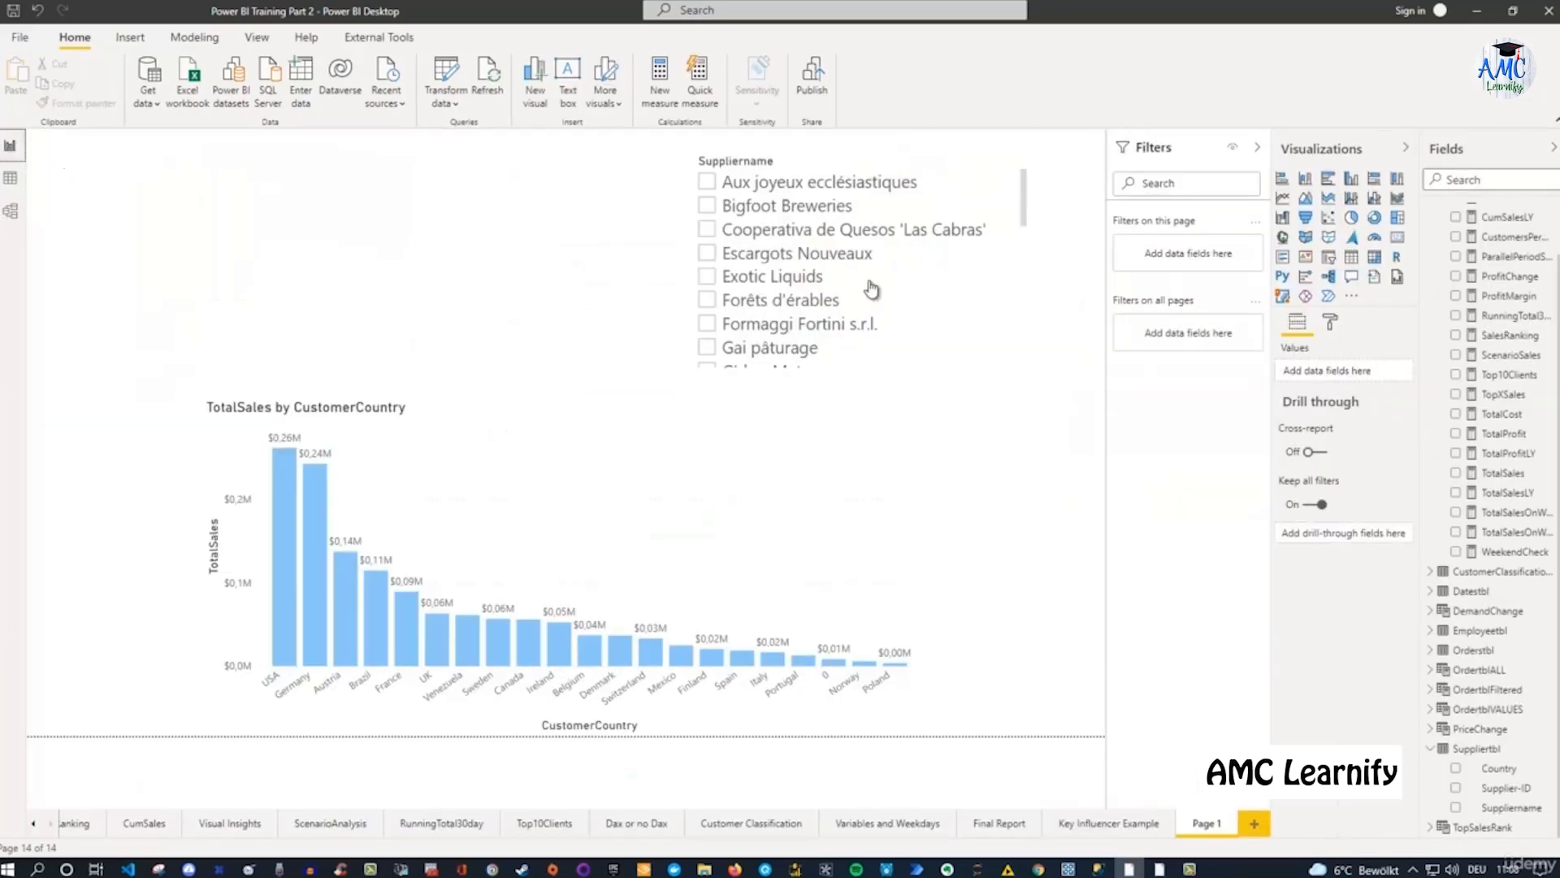
# Add a slicer on the Date field of Datestbl, using the plain Date instead of the Date Hierarchy.
pyautogui.click(1431, 591)
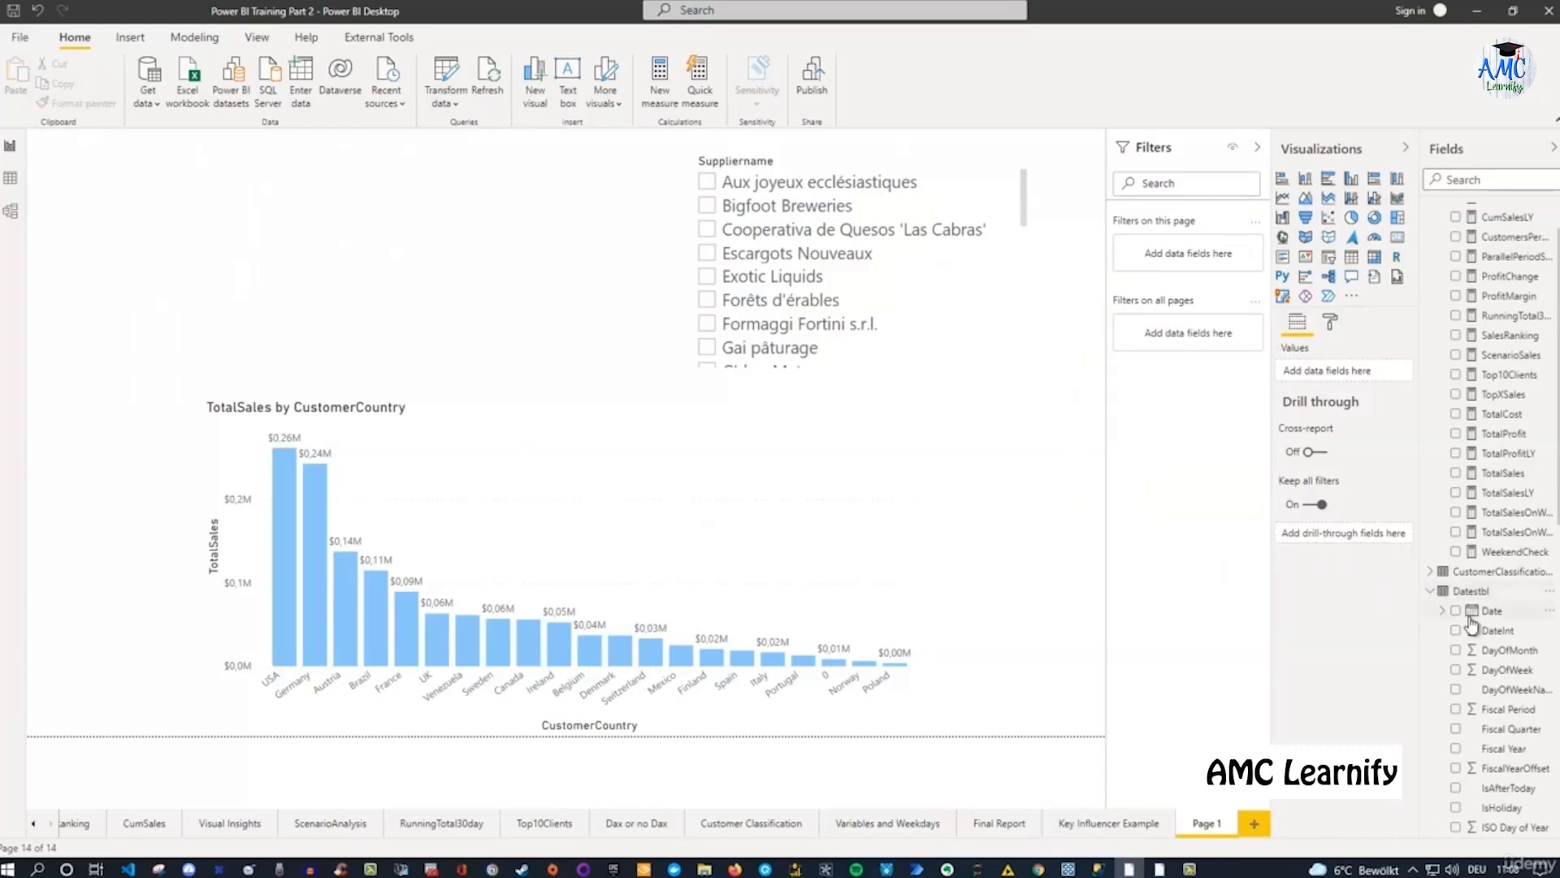
pyautogui.click(1455, 612)
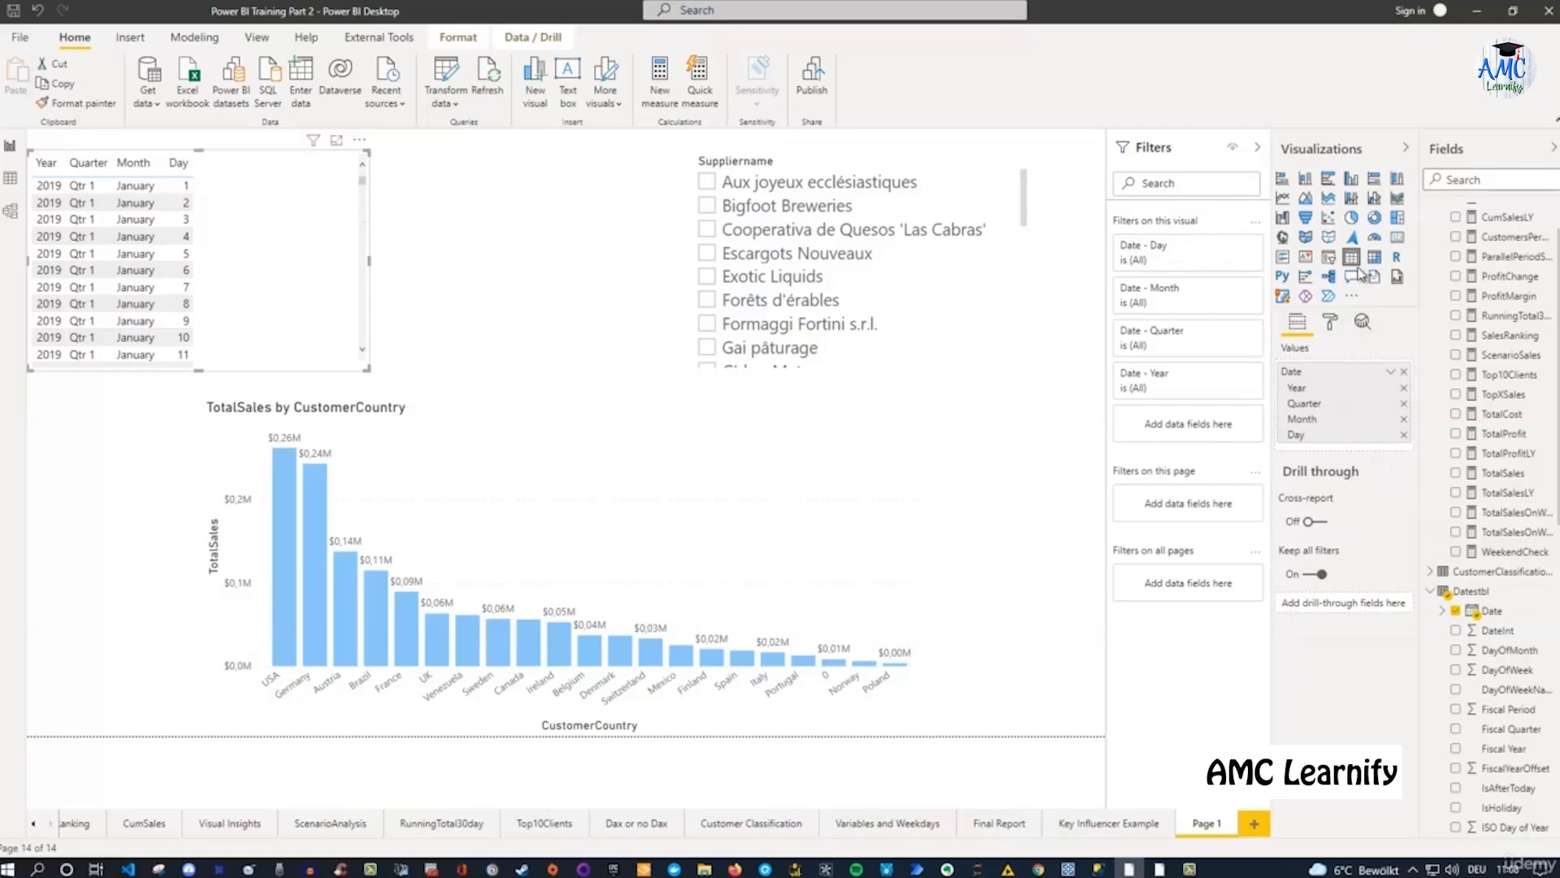
pyautogui.click(1328, 258)
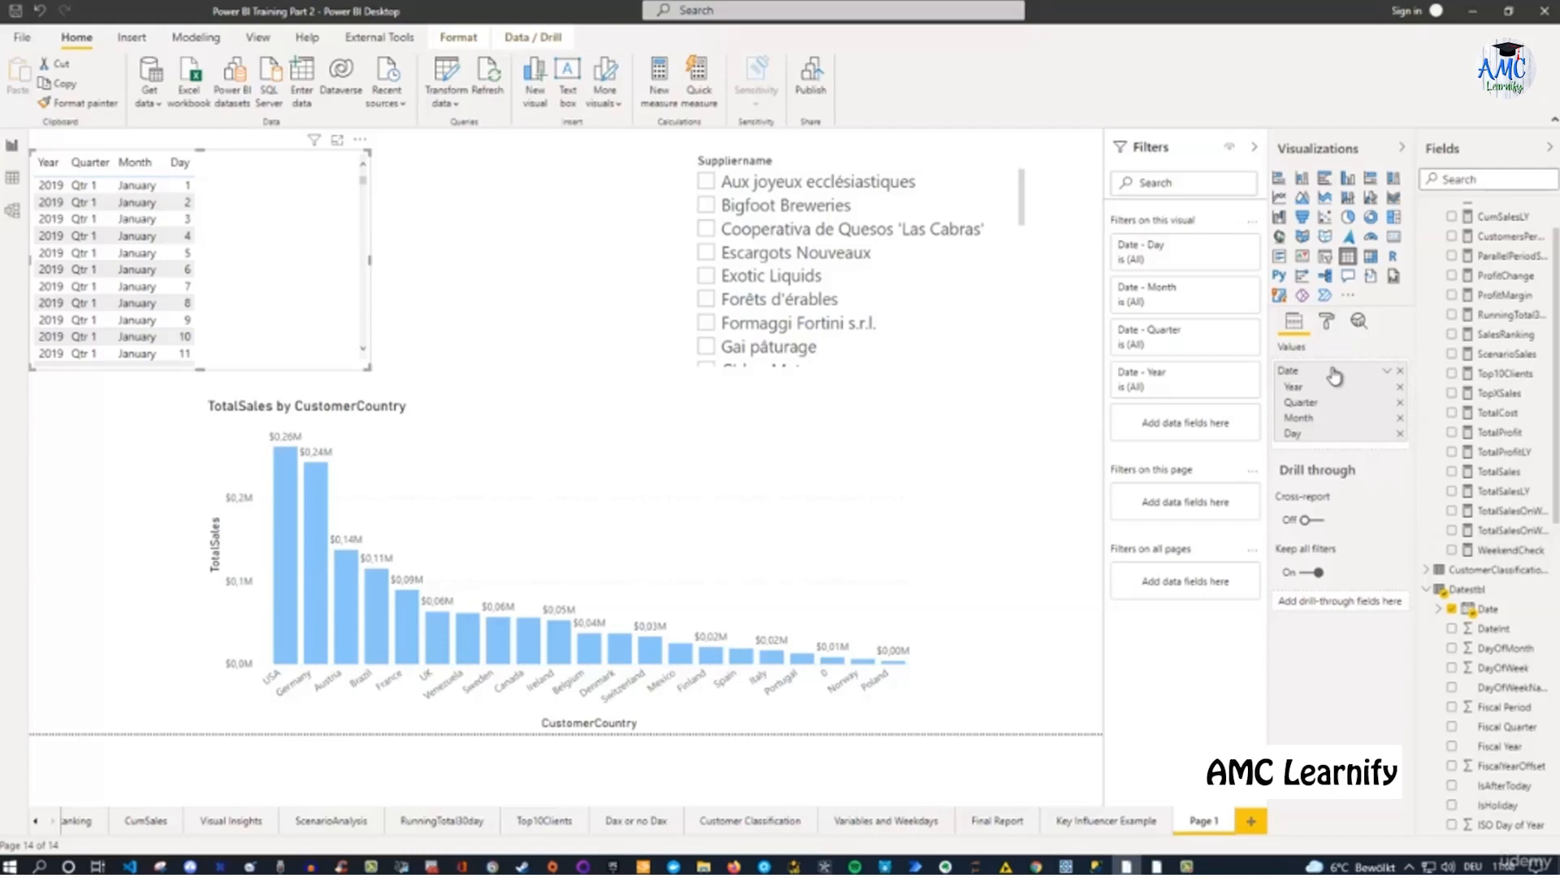
pyautogui.click(1325, 257)
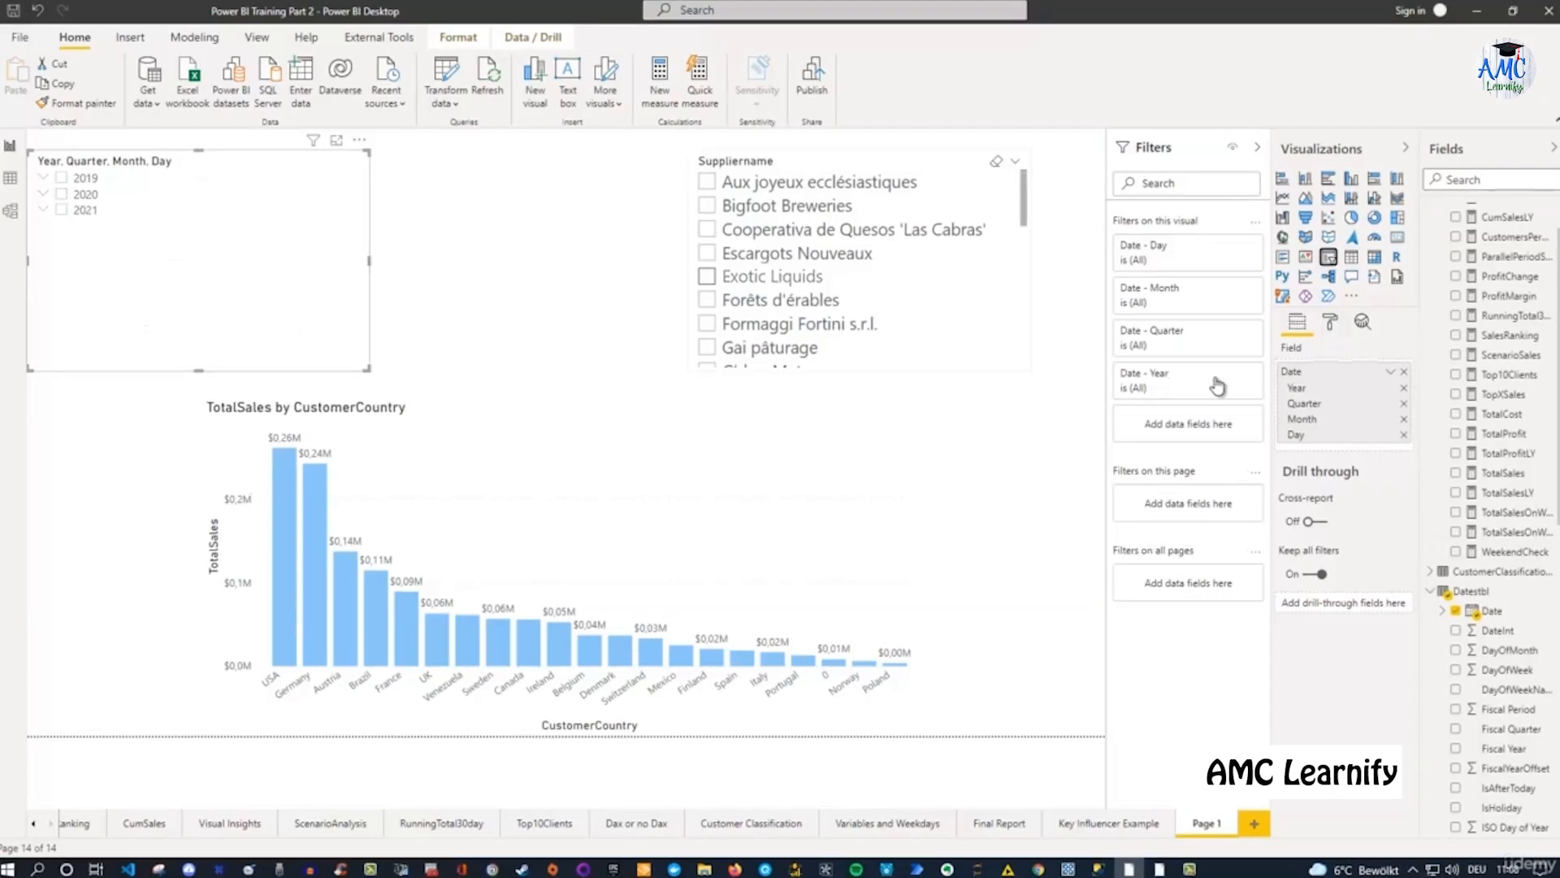
pyautogui.rightClick(1335, 376)
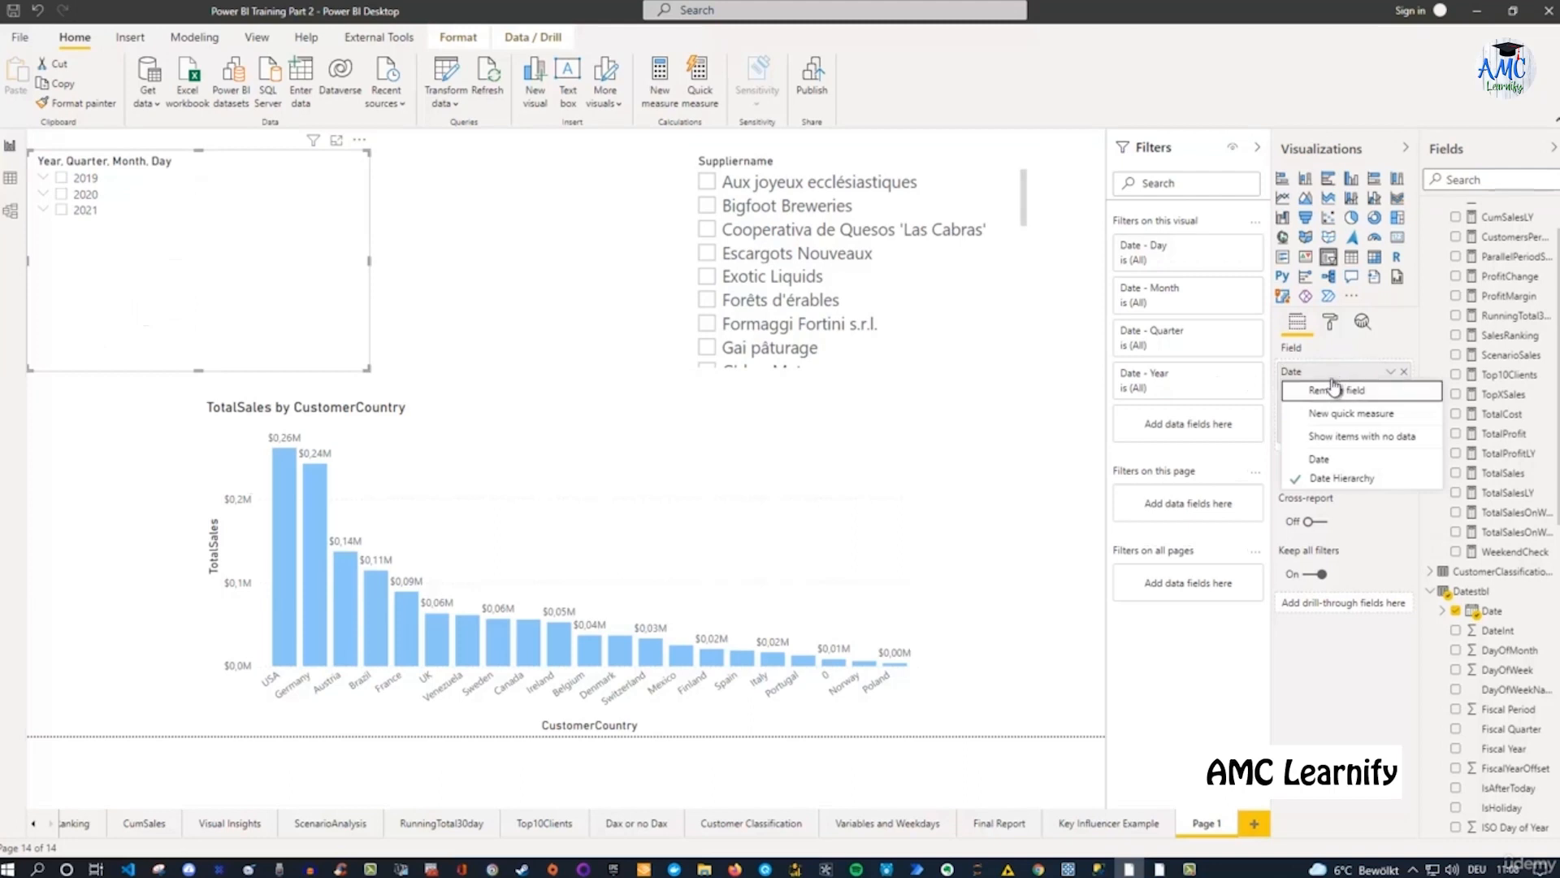
pyautogui.click(1326, 461)
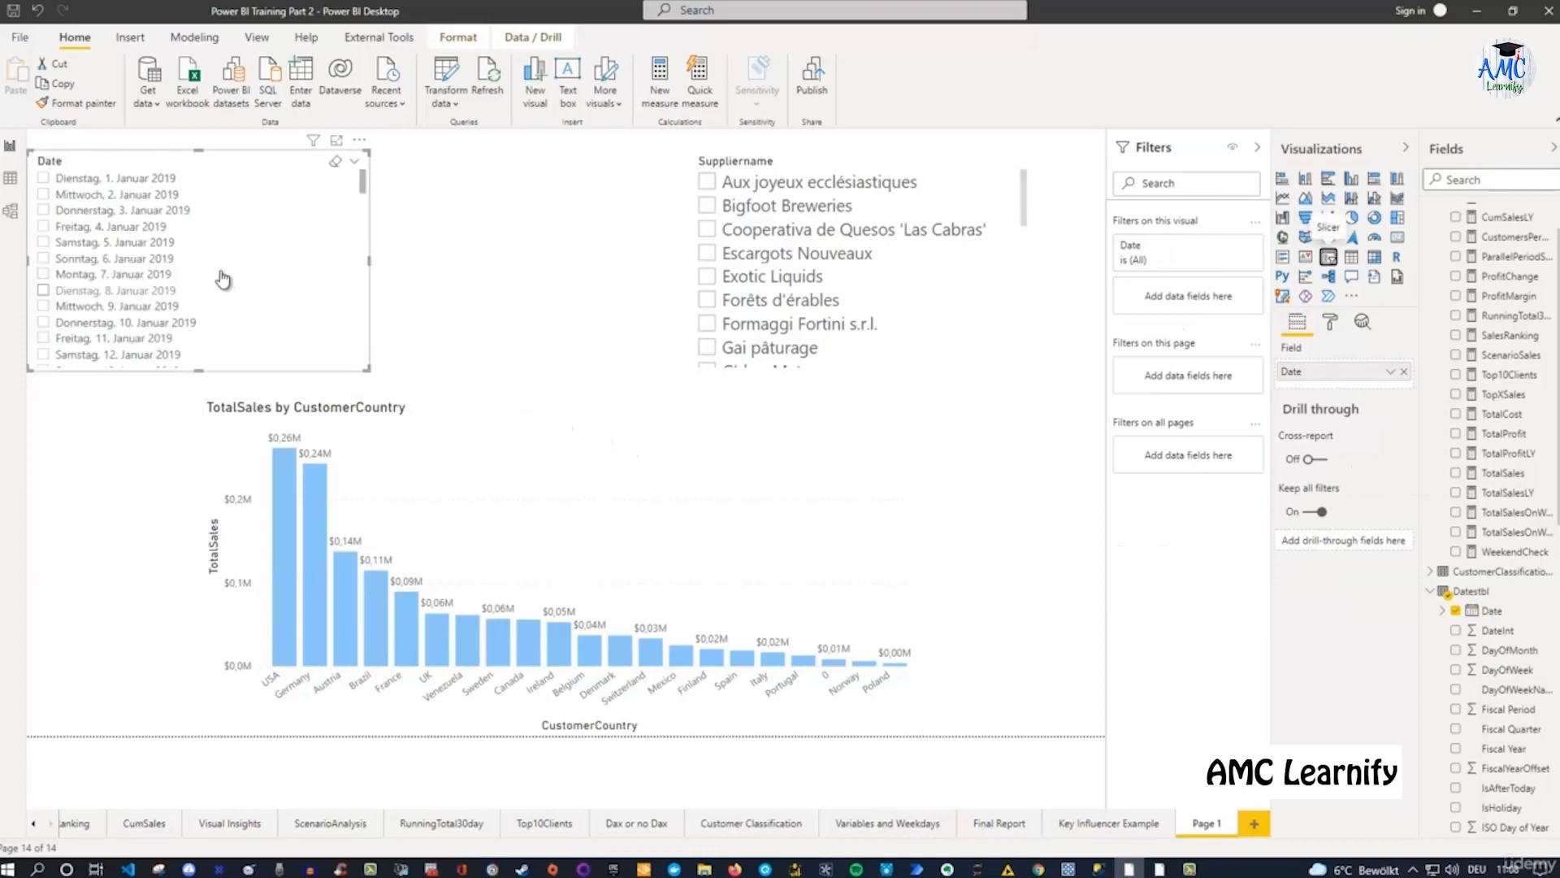
# Switch the Date slicer to the Between style and make it shorter and slightly wider.
pyautogui.click(356, 166)
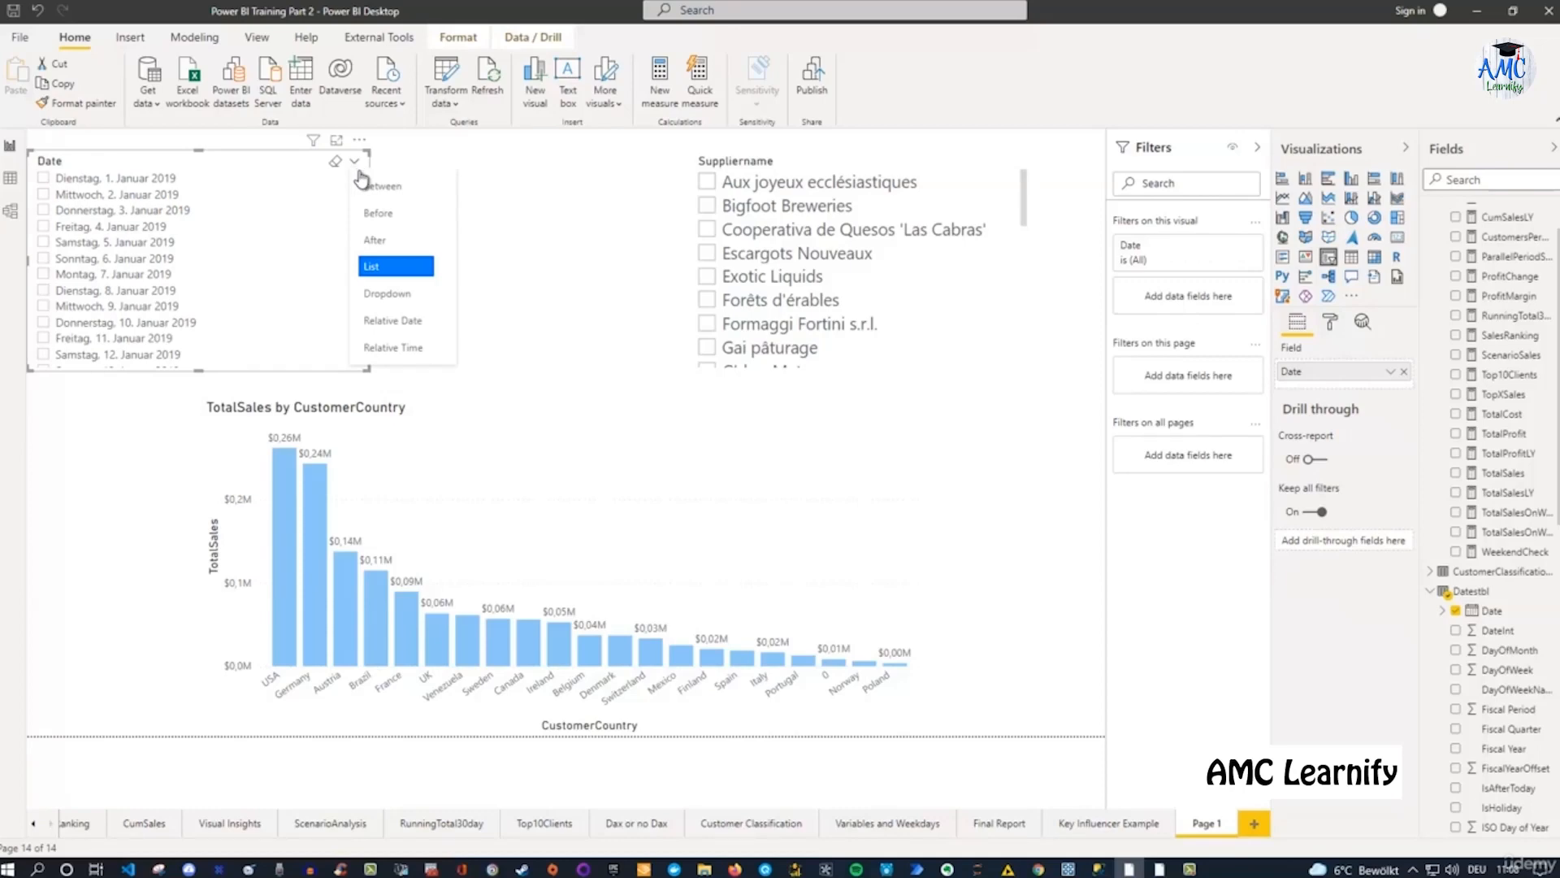
pyautogui.click(412, 187)
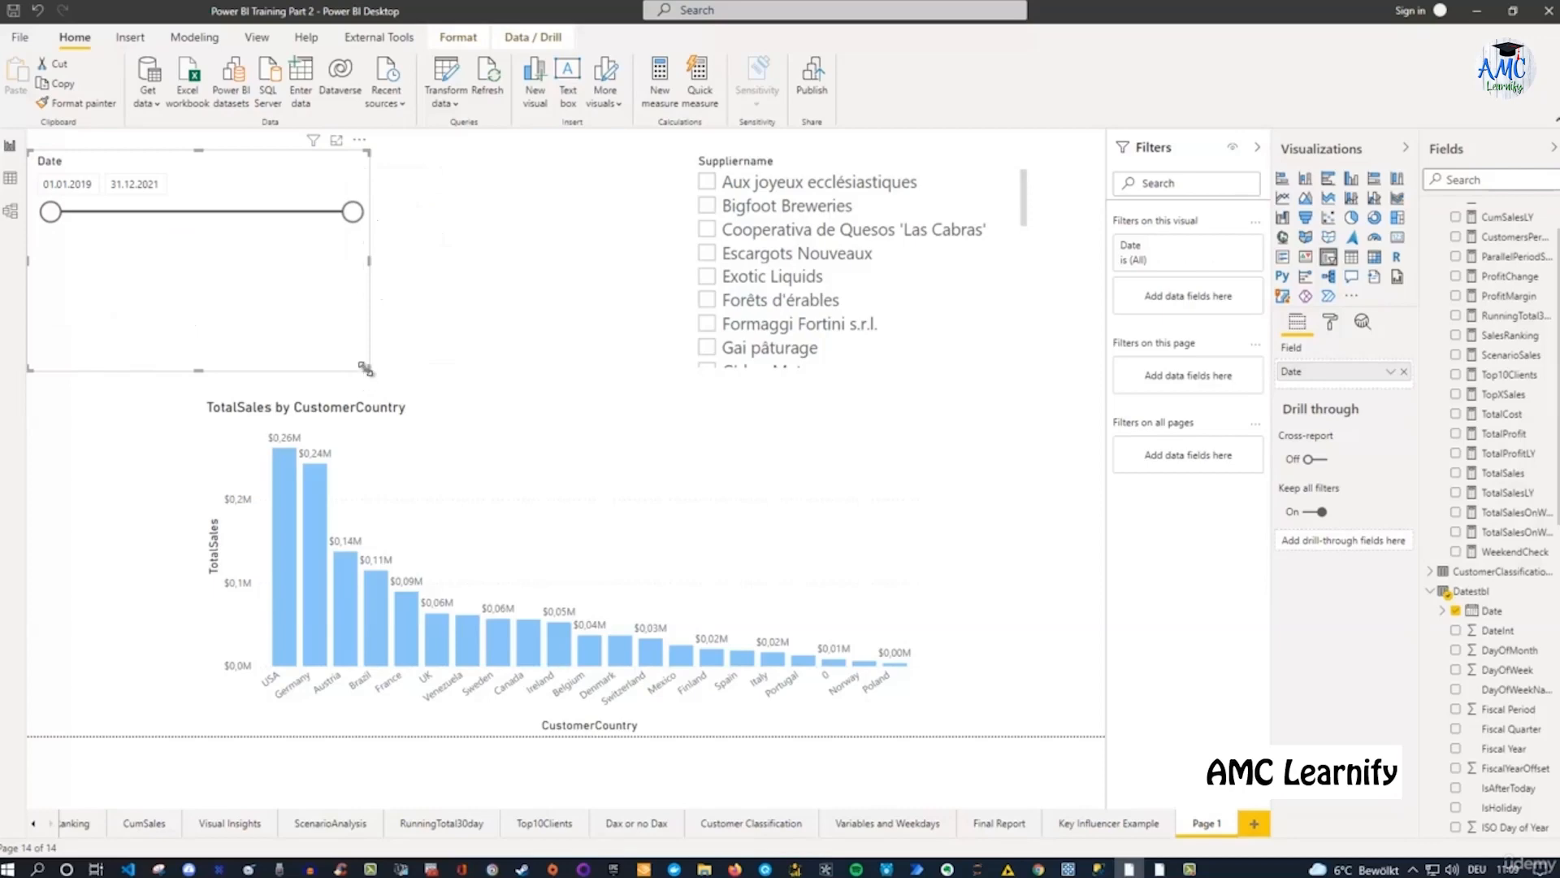
pyautogui.moveTo(368, 368); pyautogui.dragTo(389, 298)
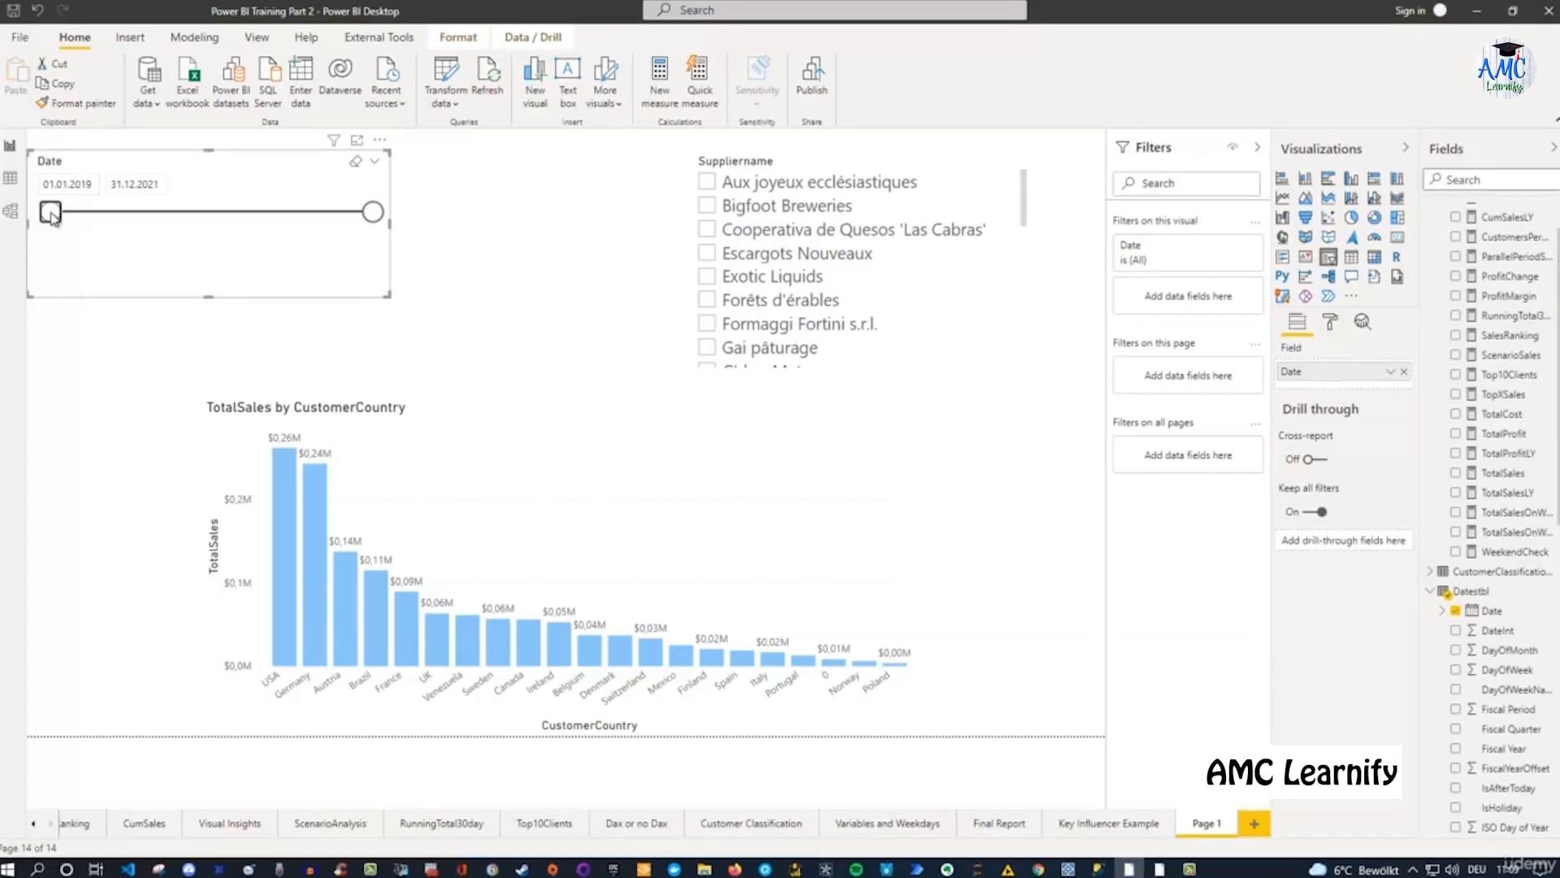
# Set the Date slicer's range from 30.08.2020 to 06.09.2020.
pyautogui.moveTo(50, 213); pyautogui.dragTo(232, 229)
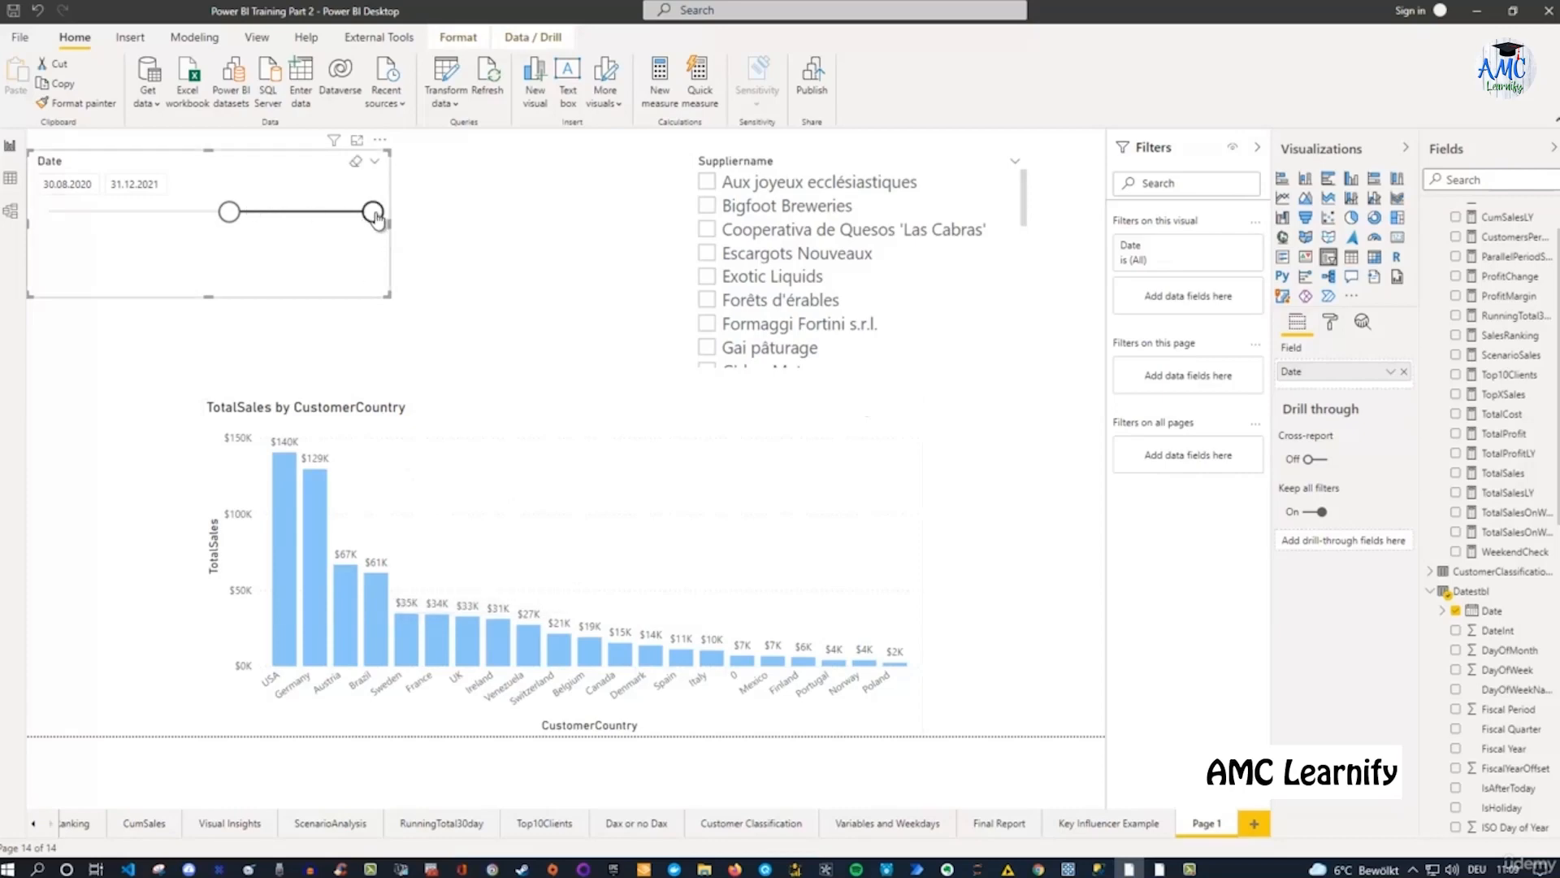
pyautogui.moveTo(373, 212); pyautogui.dragTo(240, 218)
pyautogui.click(163, 187)
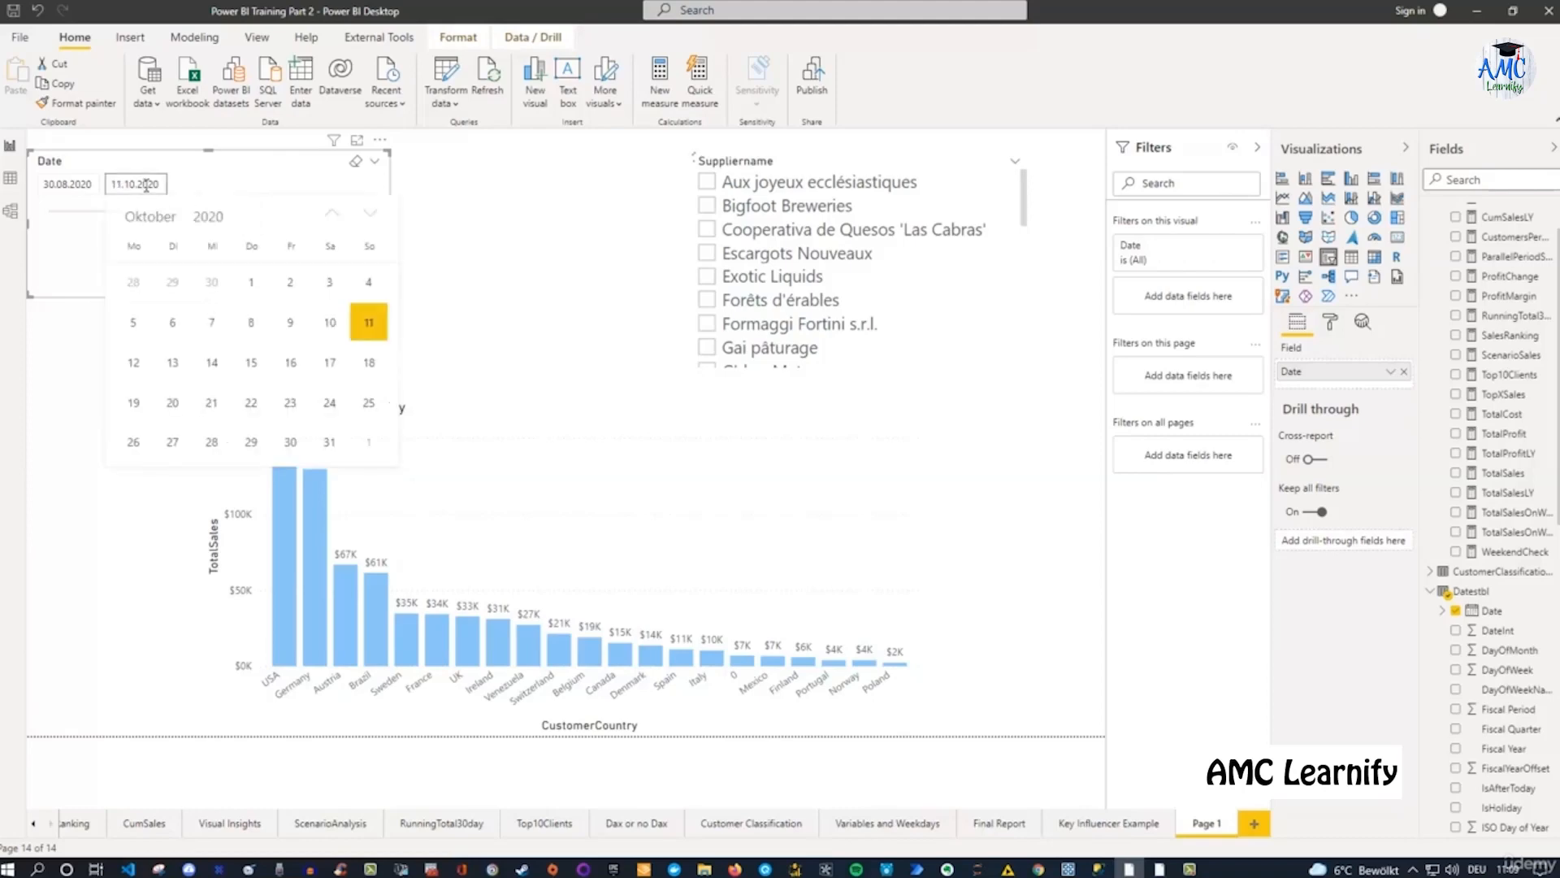
pyautogui.click(311, 217)
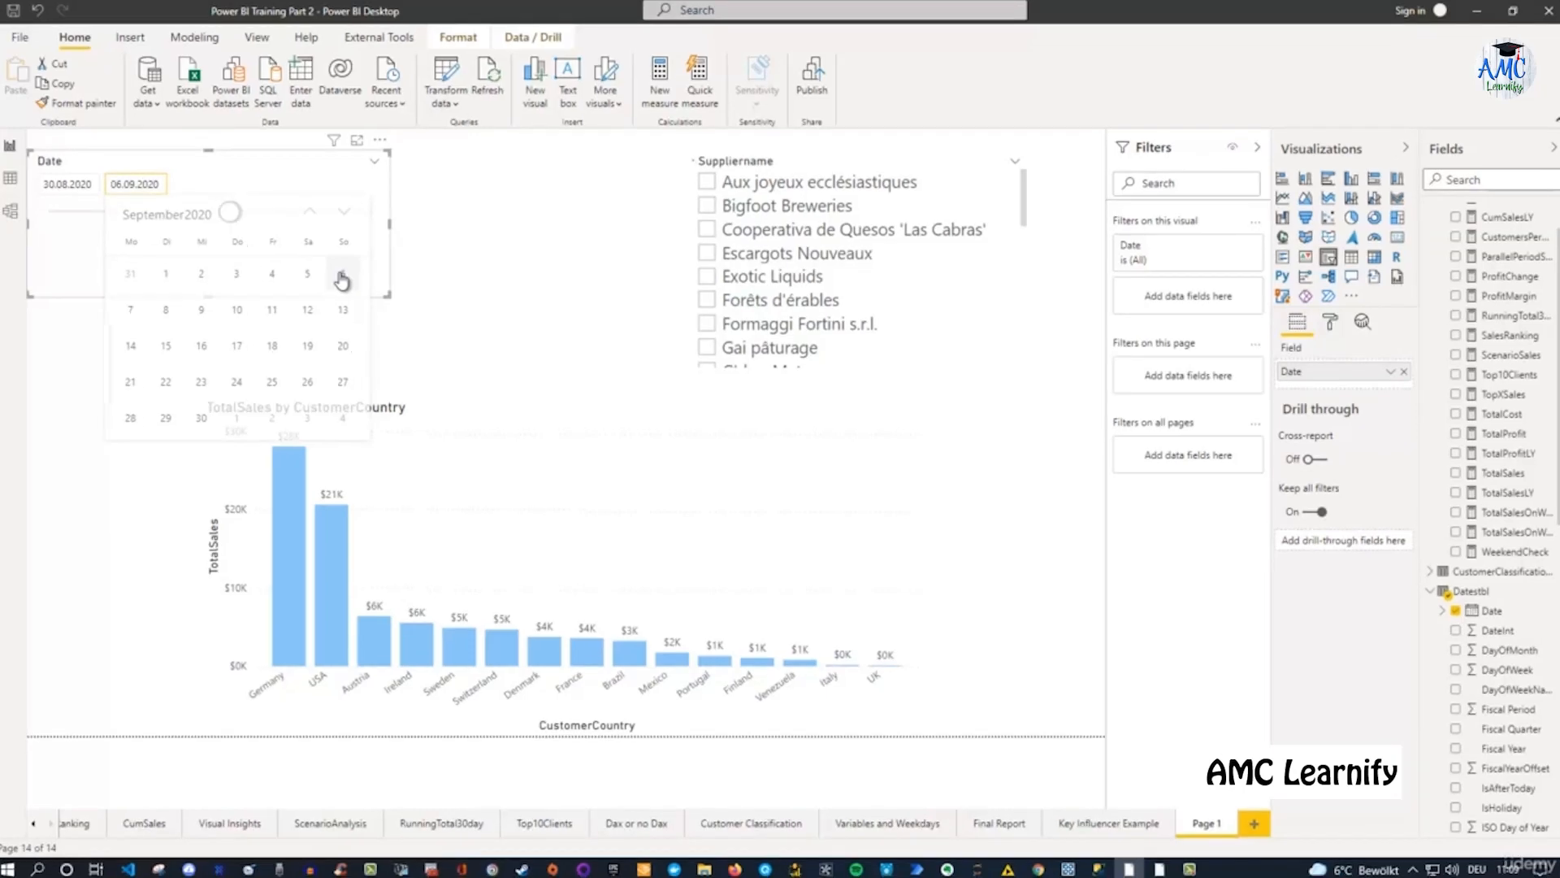
pyautogui.click(345, 280)
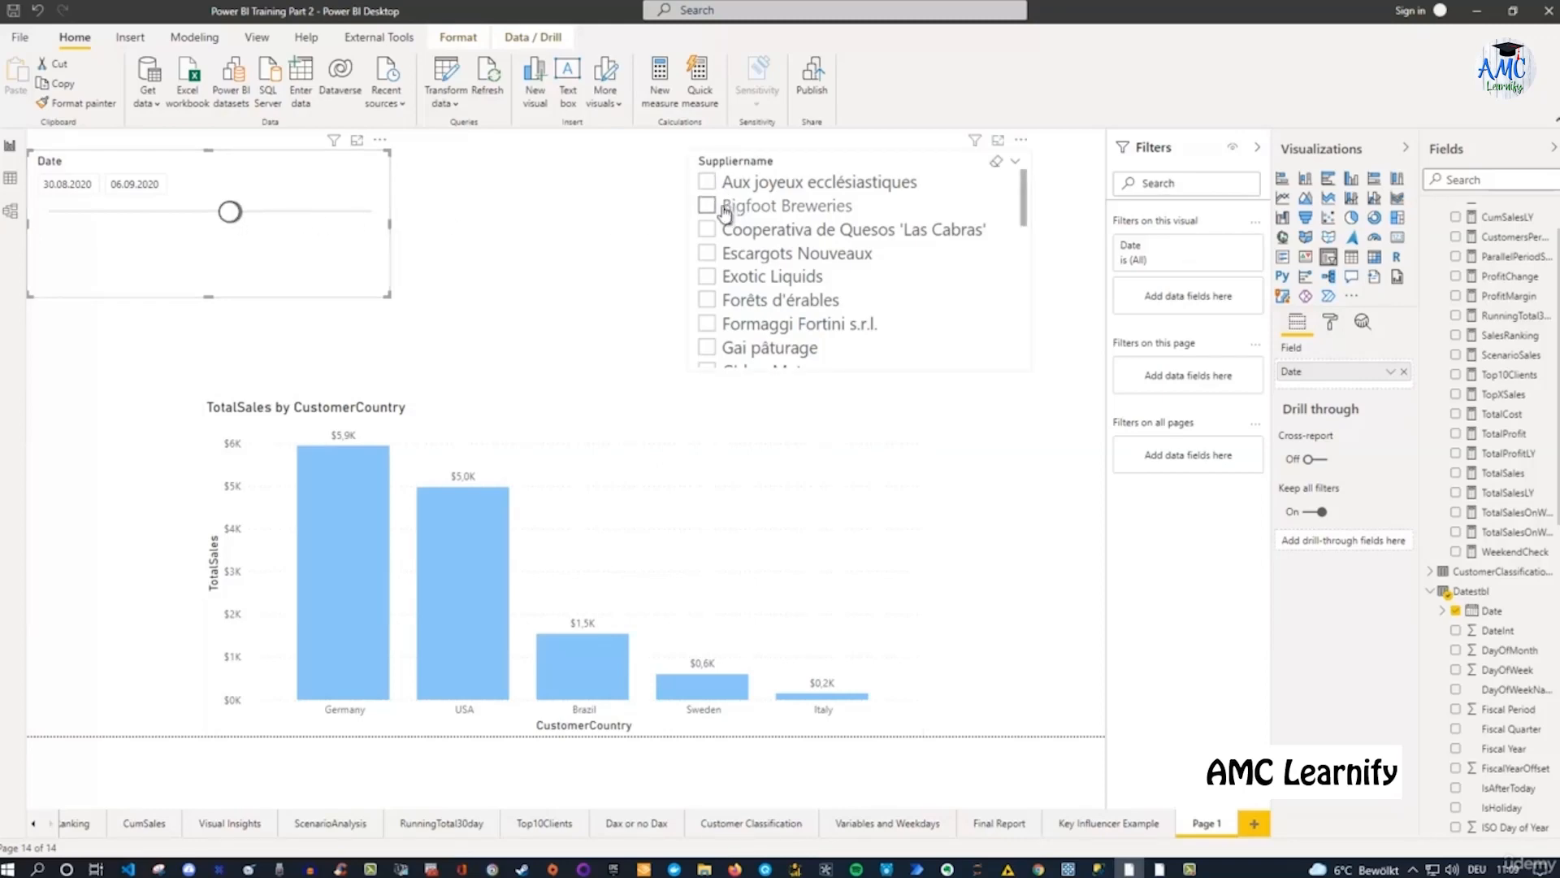
# Filter the chart by Aux joyeux ecclésiastiques and by Bigfoot Breweries in turn, and clear the supplier selection.
pyautogui.click(707, 186)
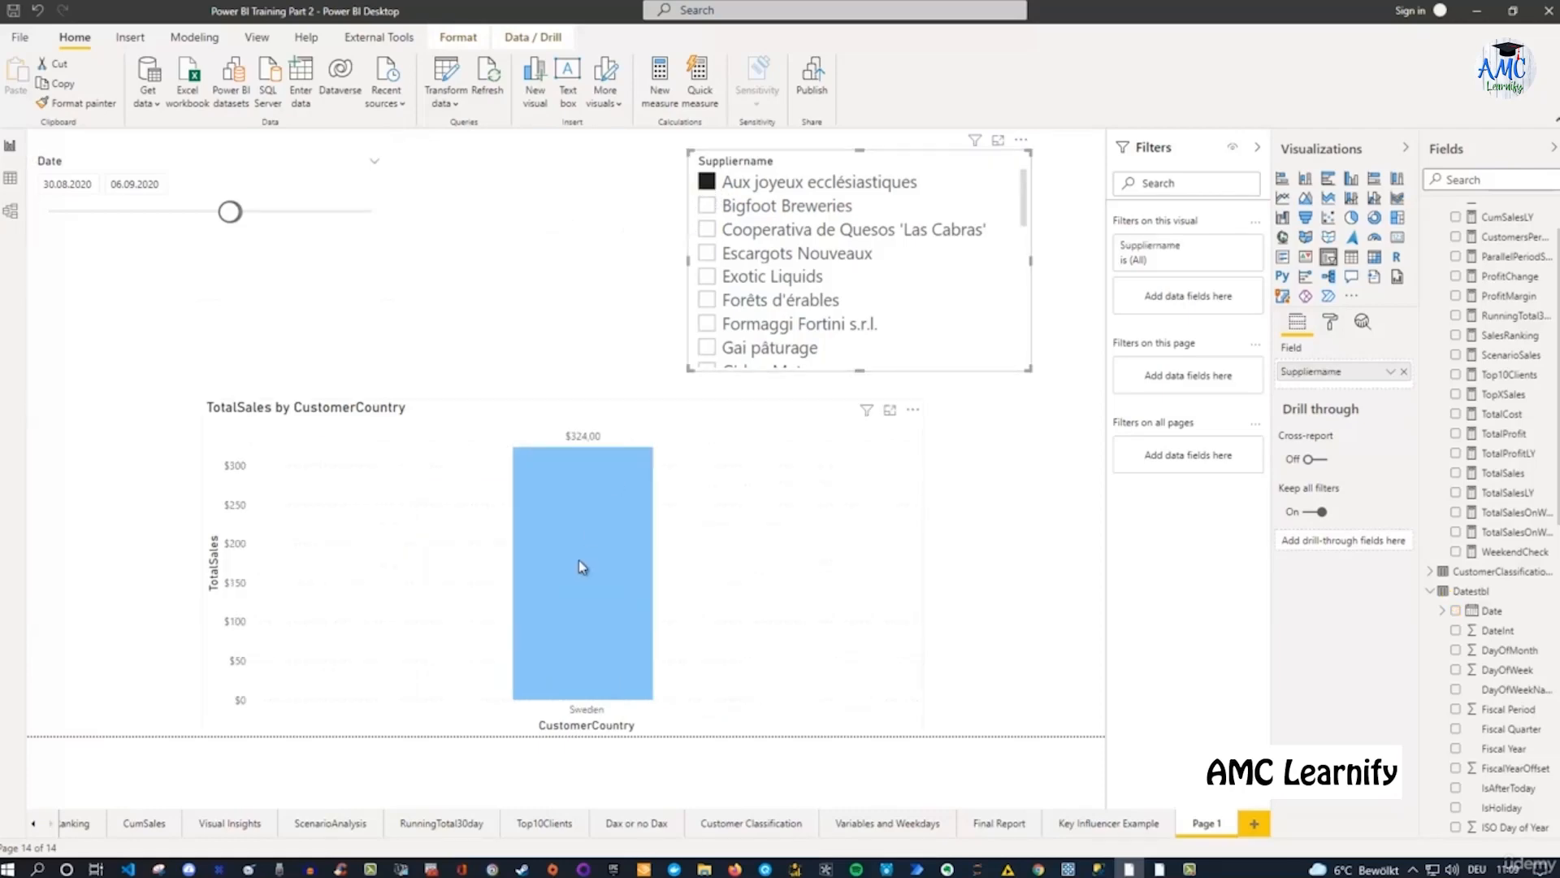
pyautogui.moveTo(578, 560)
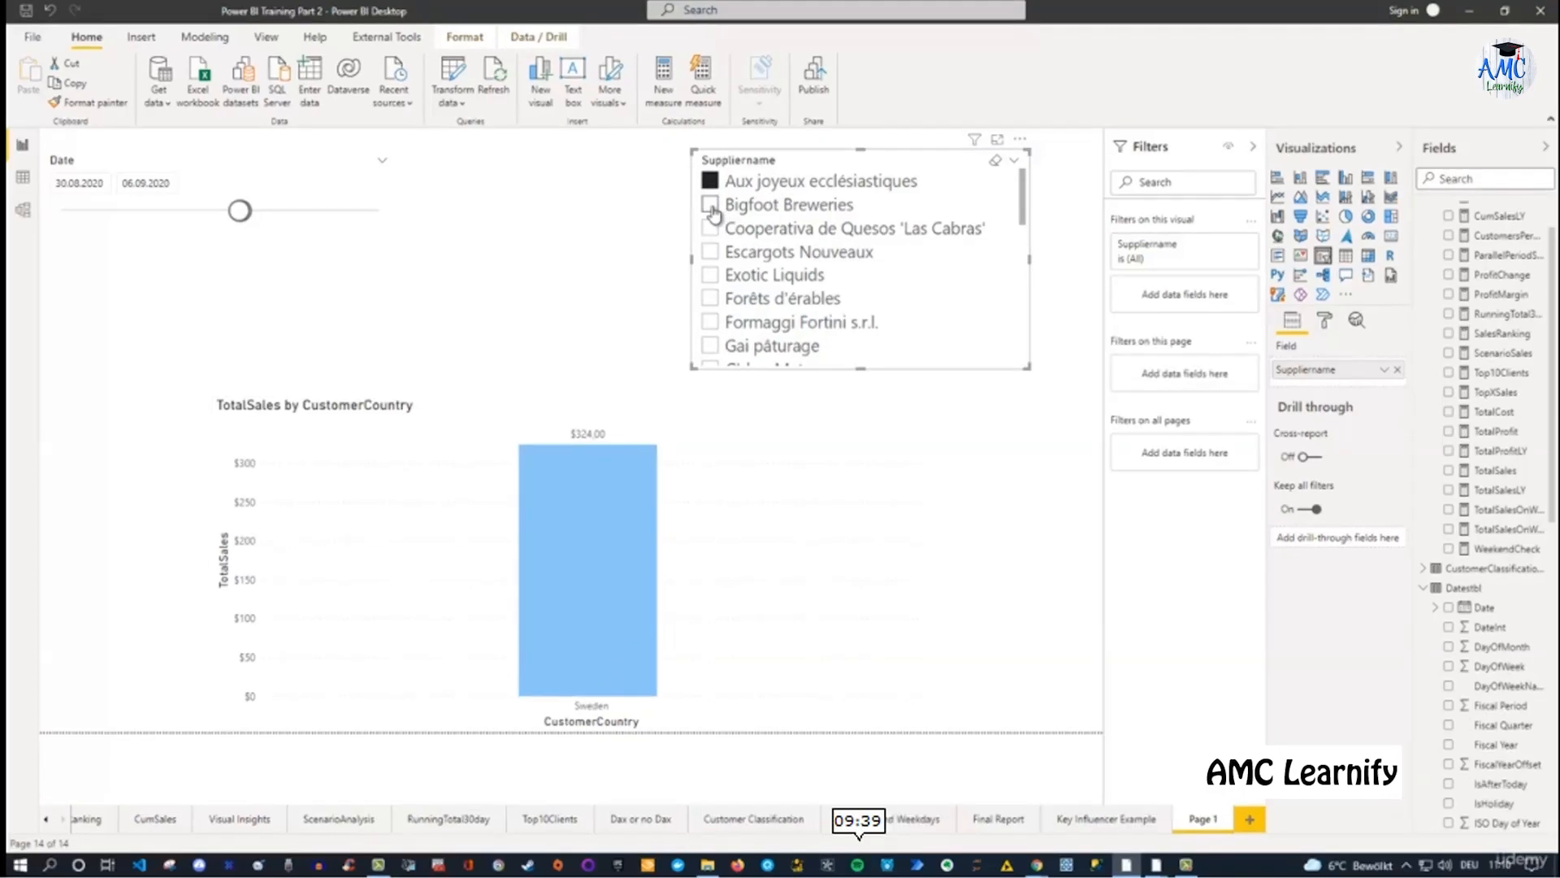
pyautogui.click(712, 208)
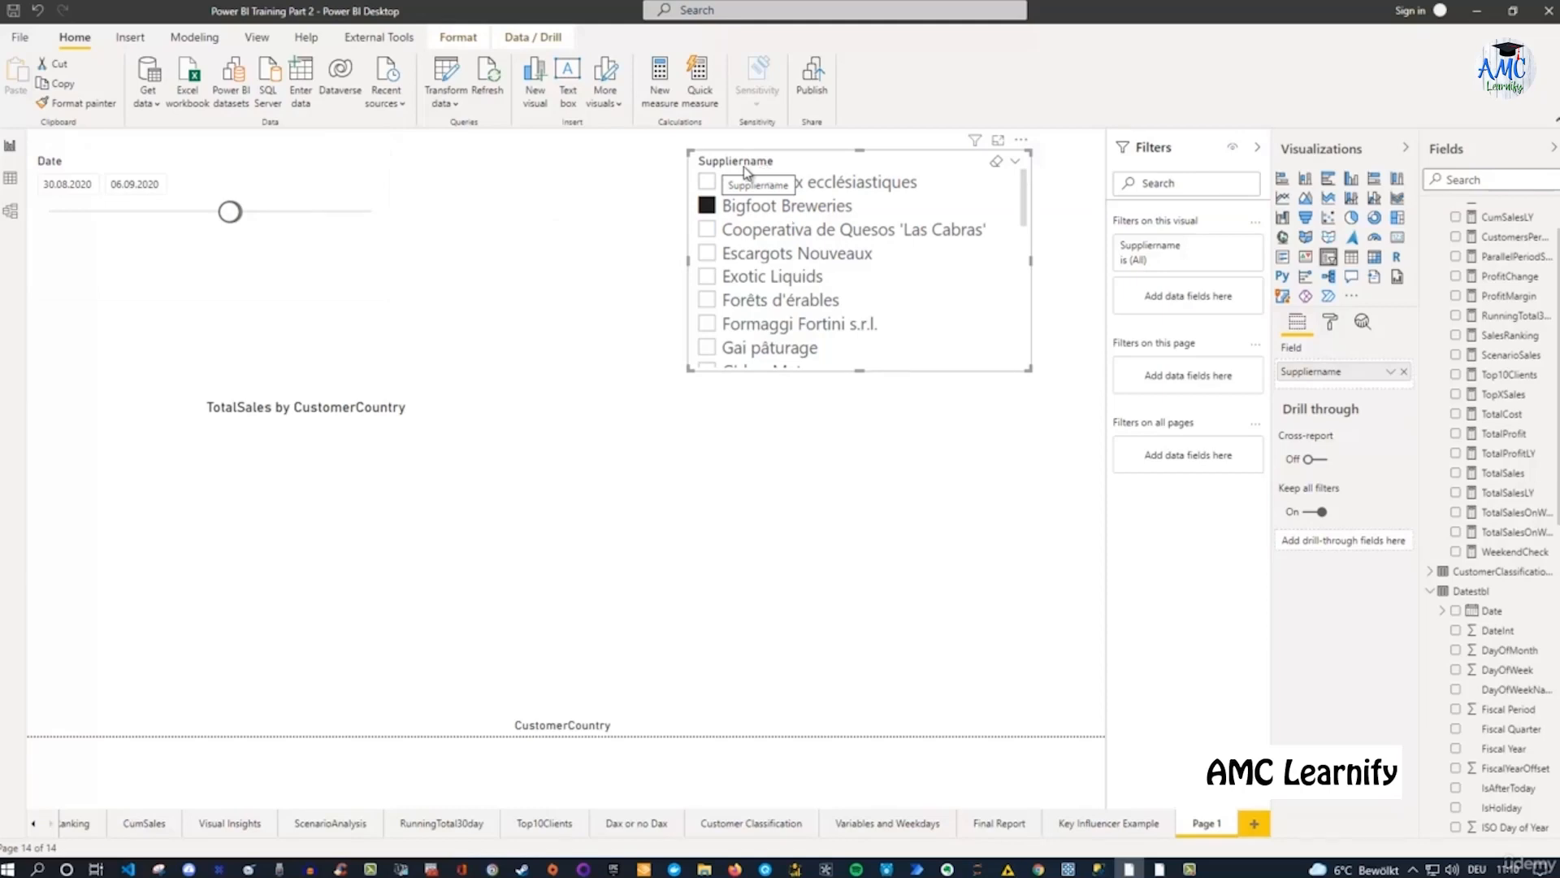
pyautogui.click(706, 209)
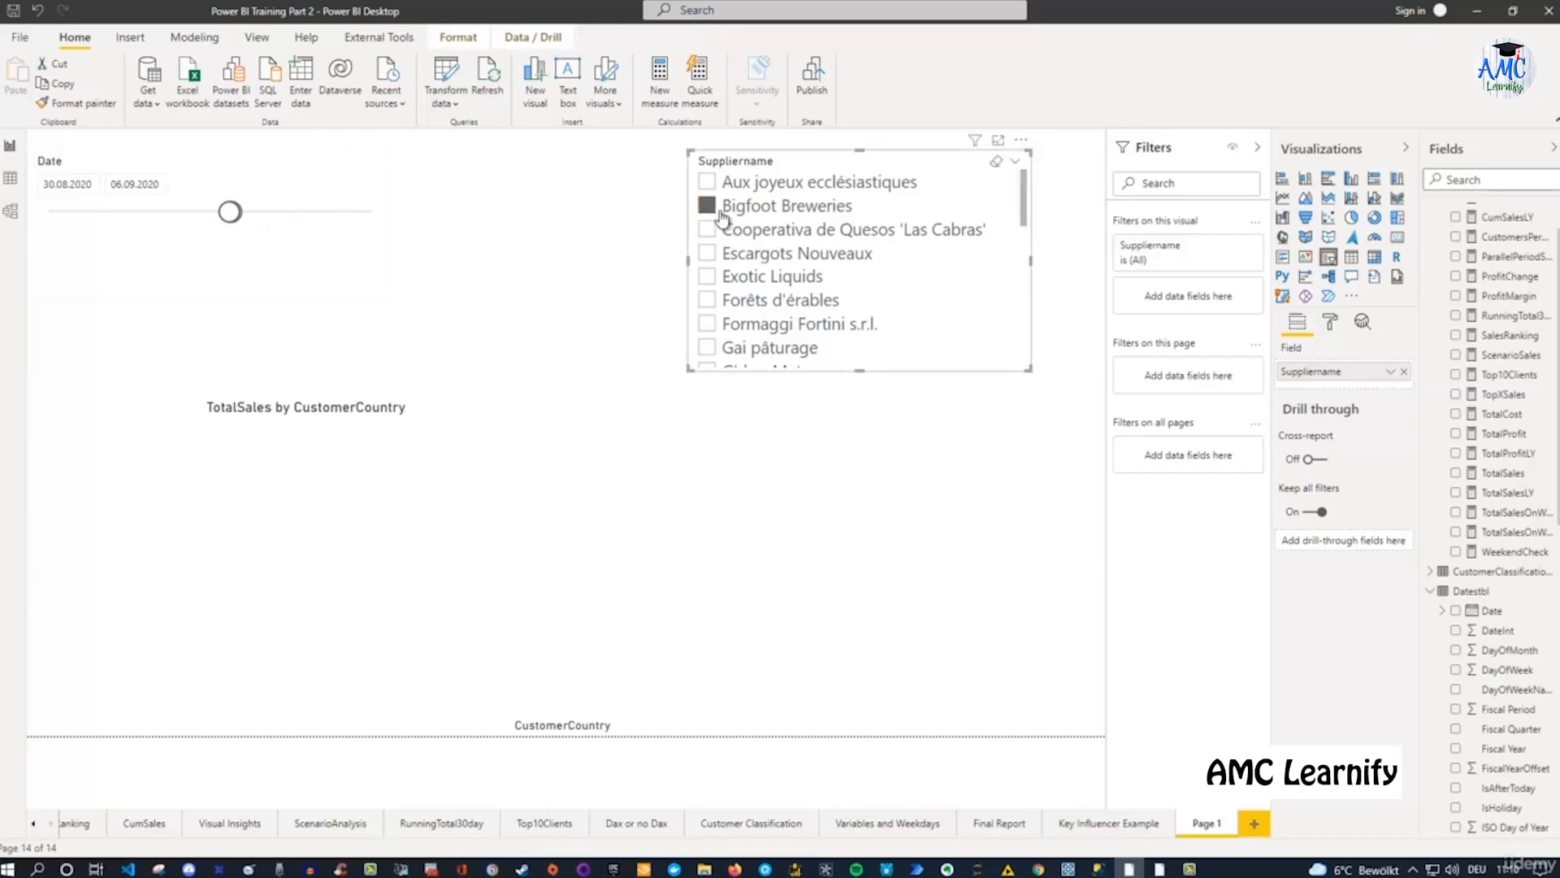
pyautogui.click(770, 213)
pyautogui.click(995, 163)
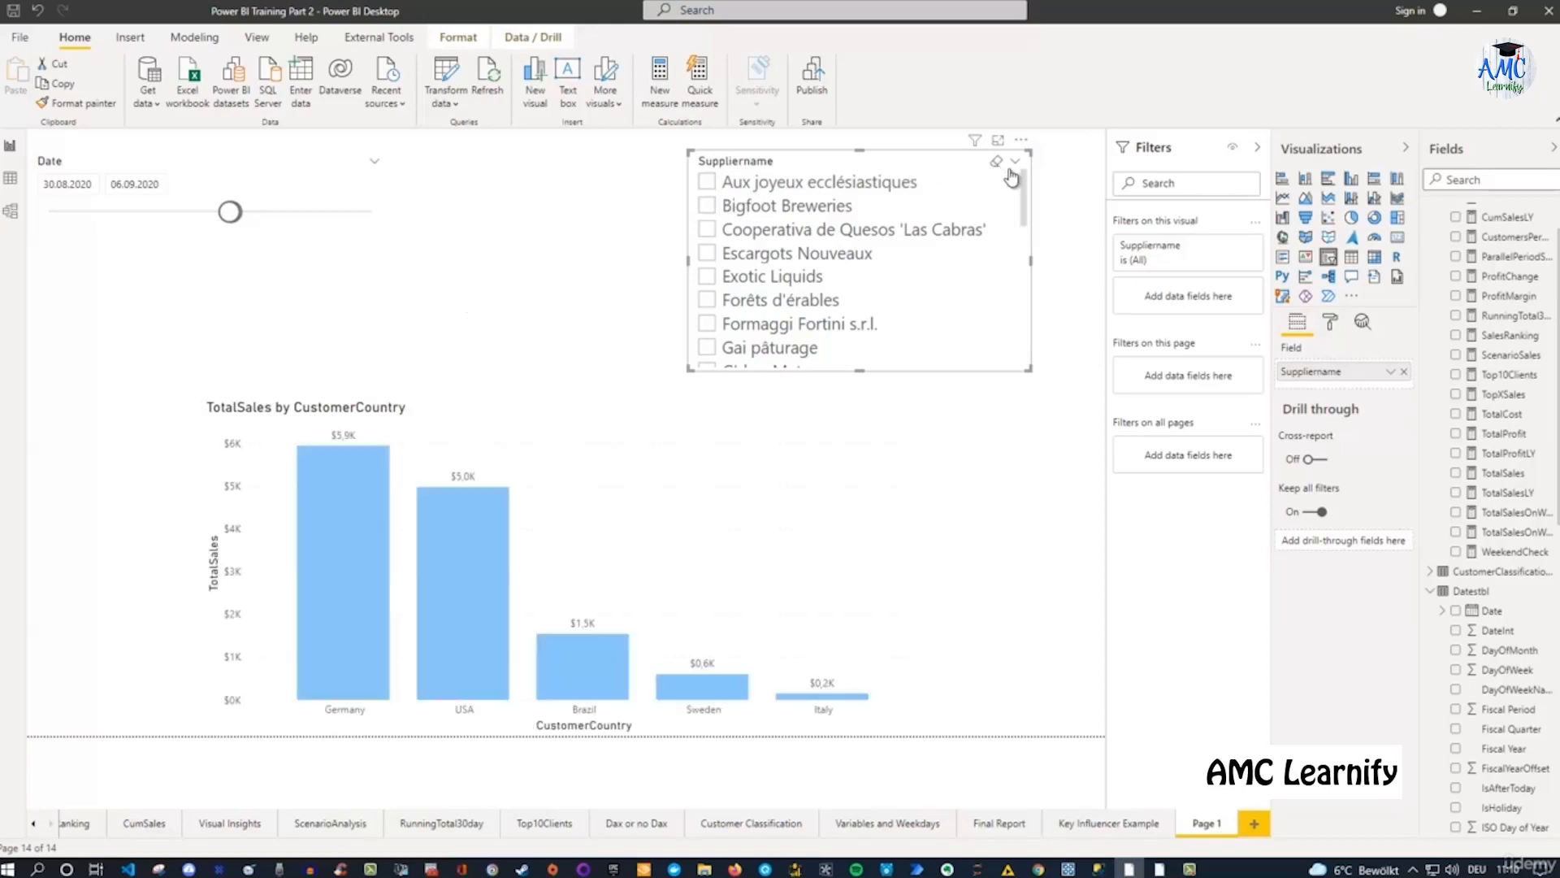
# Look through the supplier slicer's list and re-examine the relationships between Suppliertbl, Datestbl and Orderstbl in the data model.
pyautogui.moveTo(1023, 191); pyautogui.dragTo(320, 231)
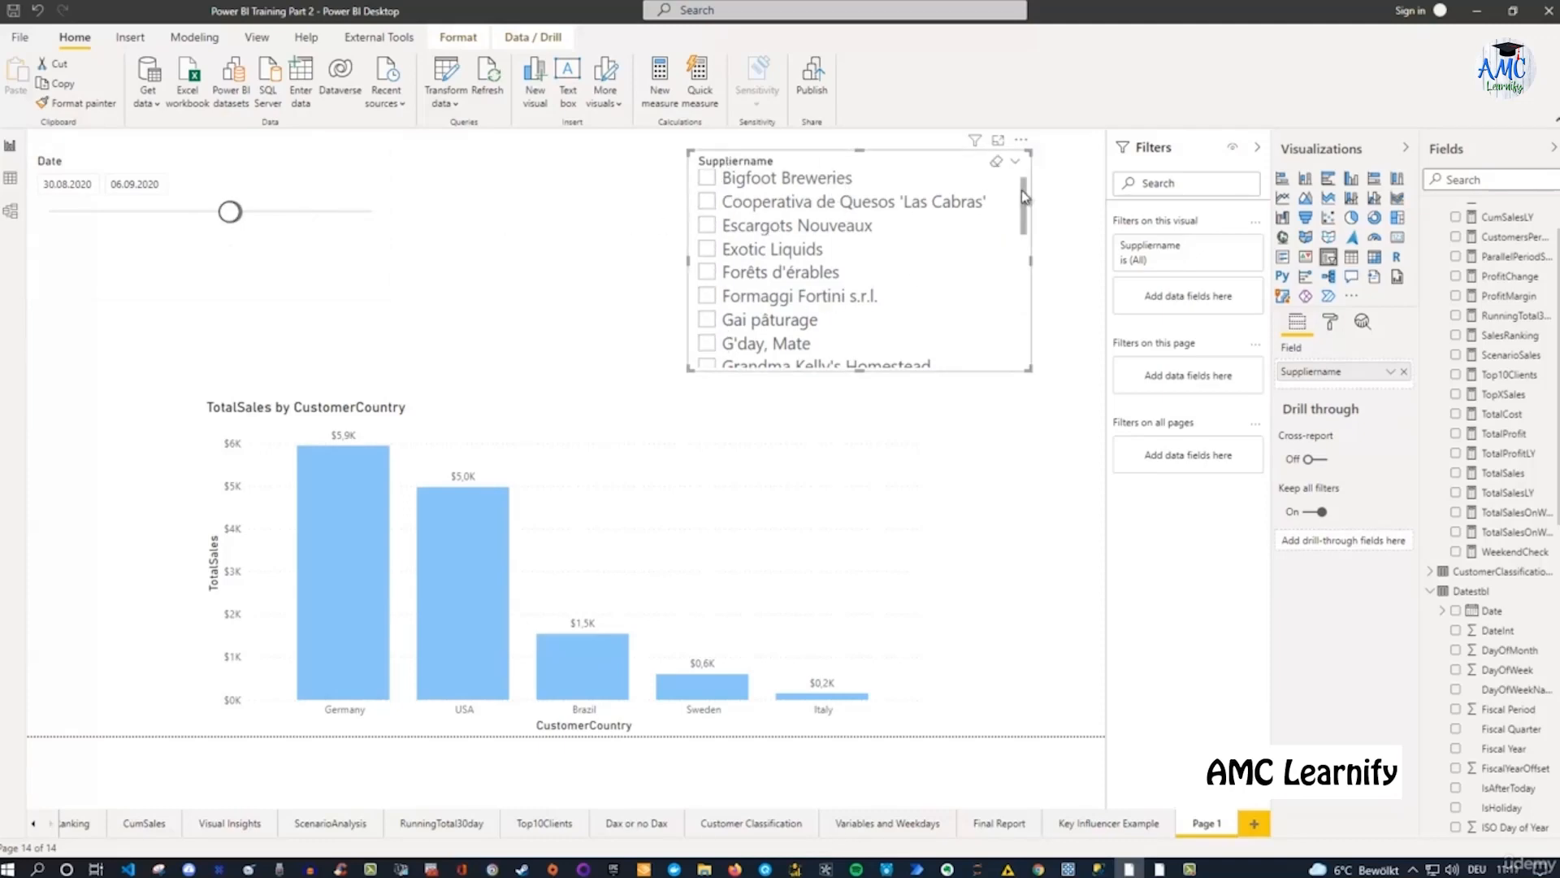
pyautogui.moveTo(1022, 192)
pyautogui.mouseDown()
pyautogui.moveTo(1026, 325)
pyautogui.moveTo(1017, 188)
pyautogui.mouseUp()
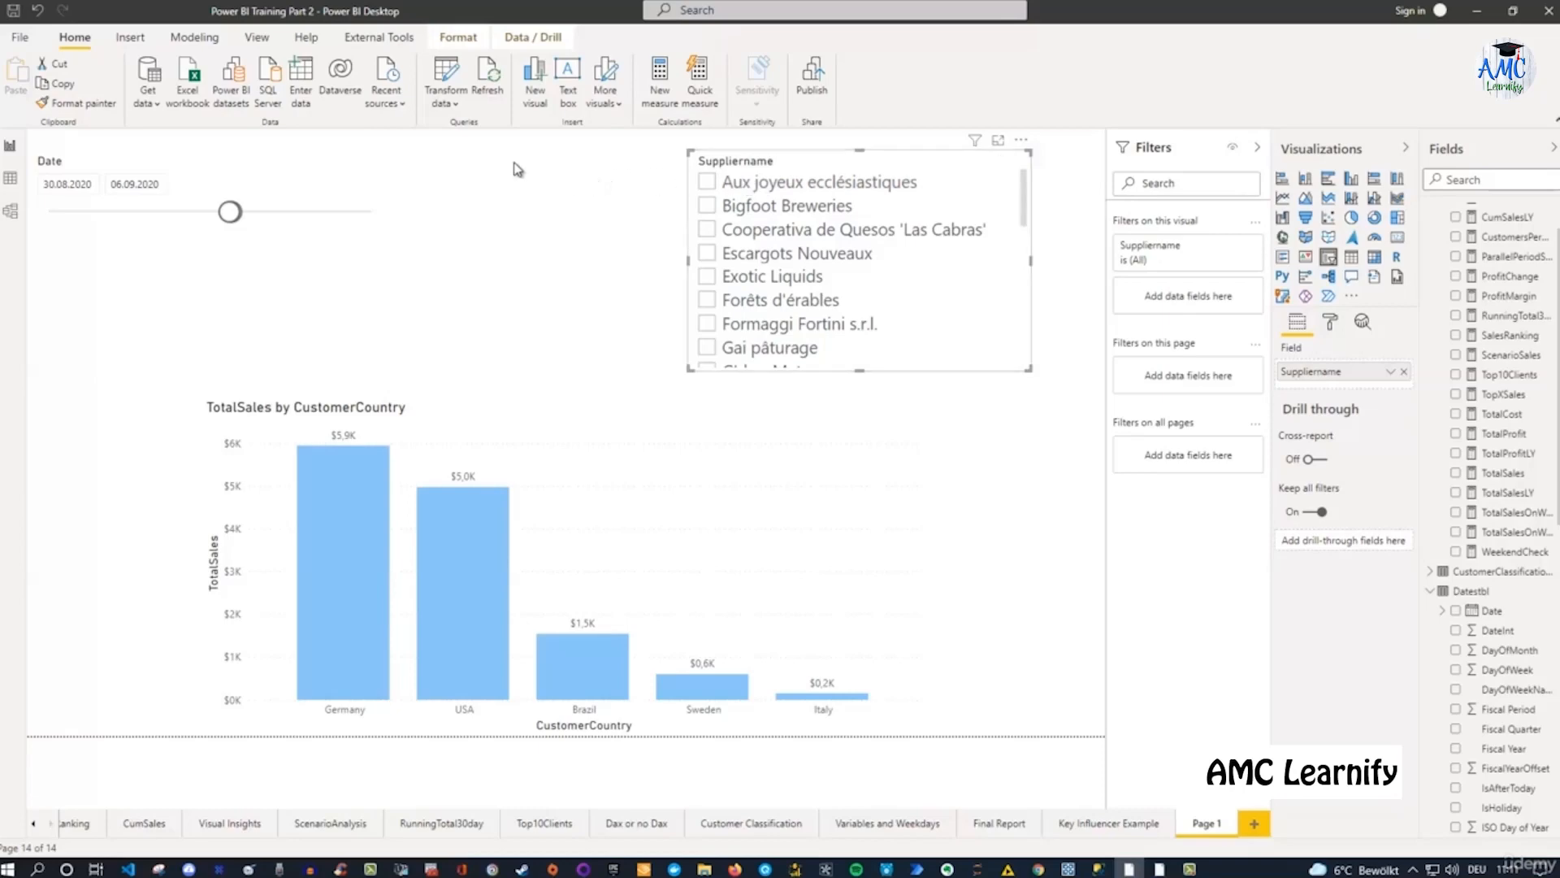
pyautogui.click(11, 212)
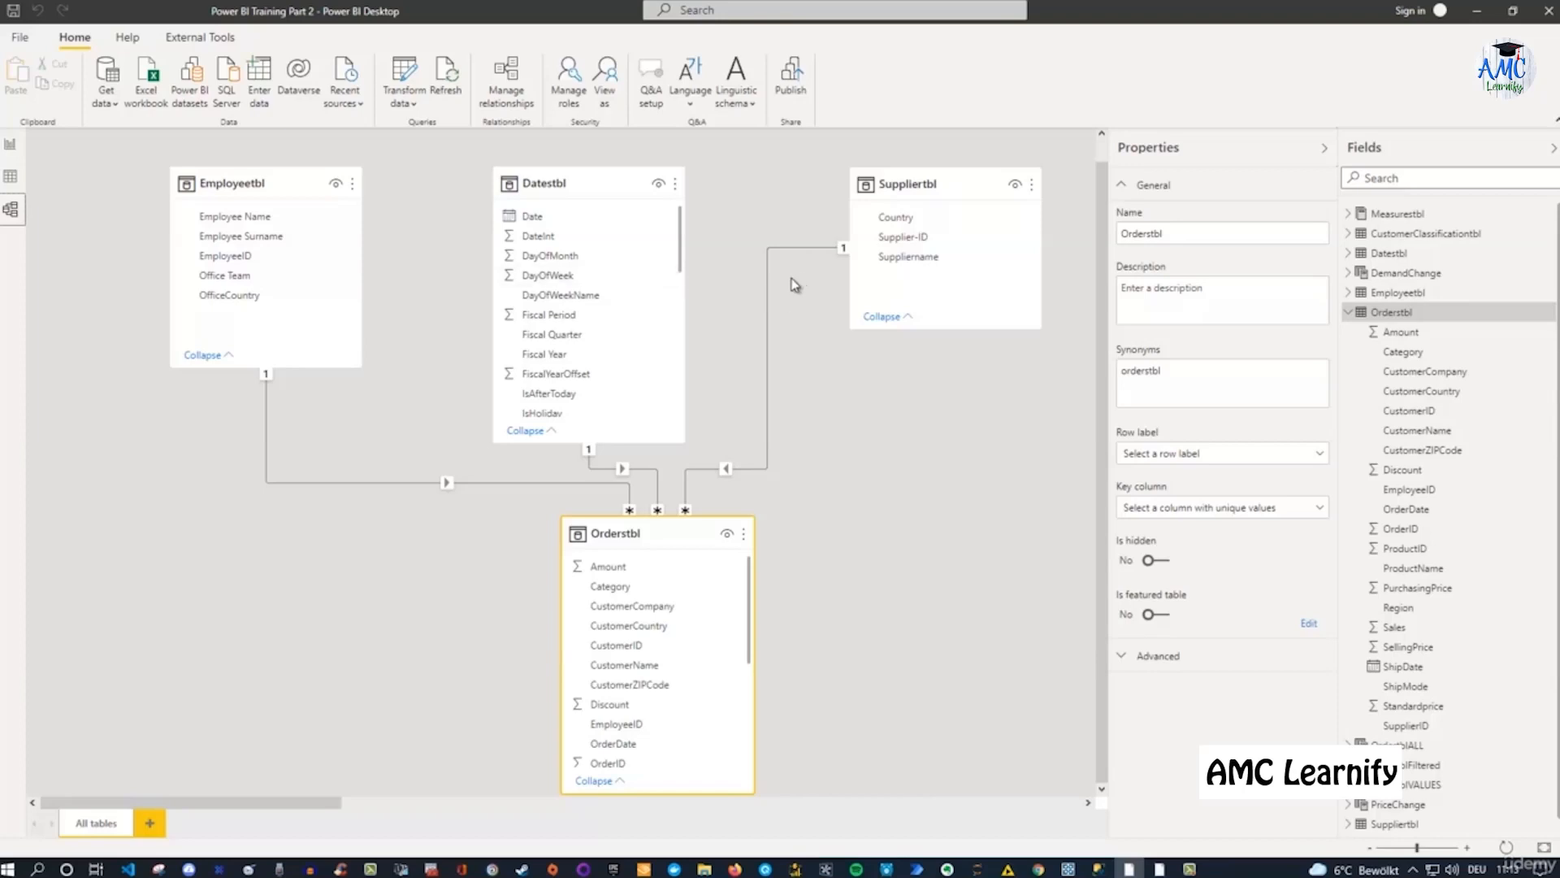
pyautogui.click(10, 146)
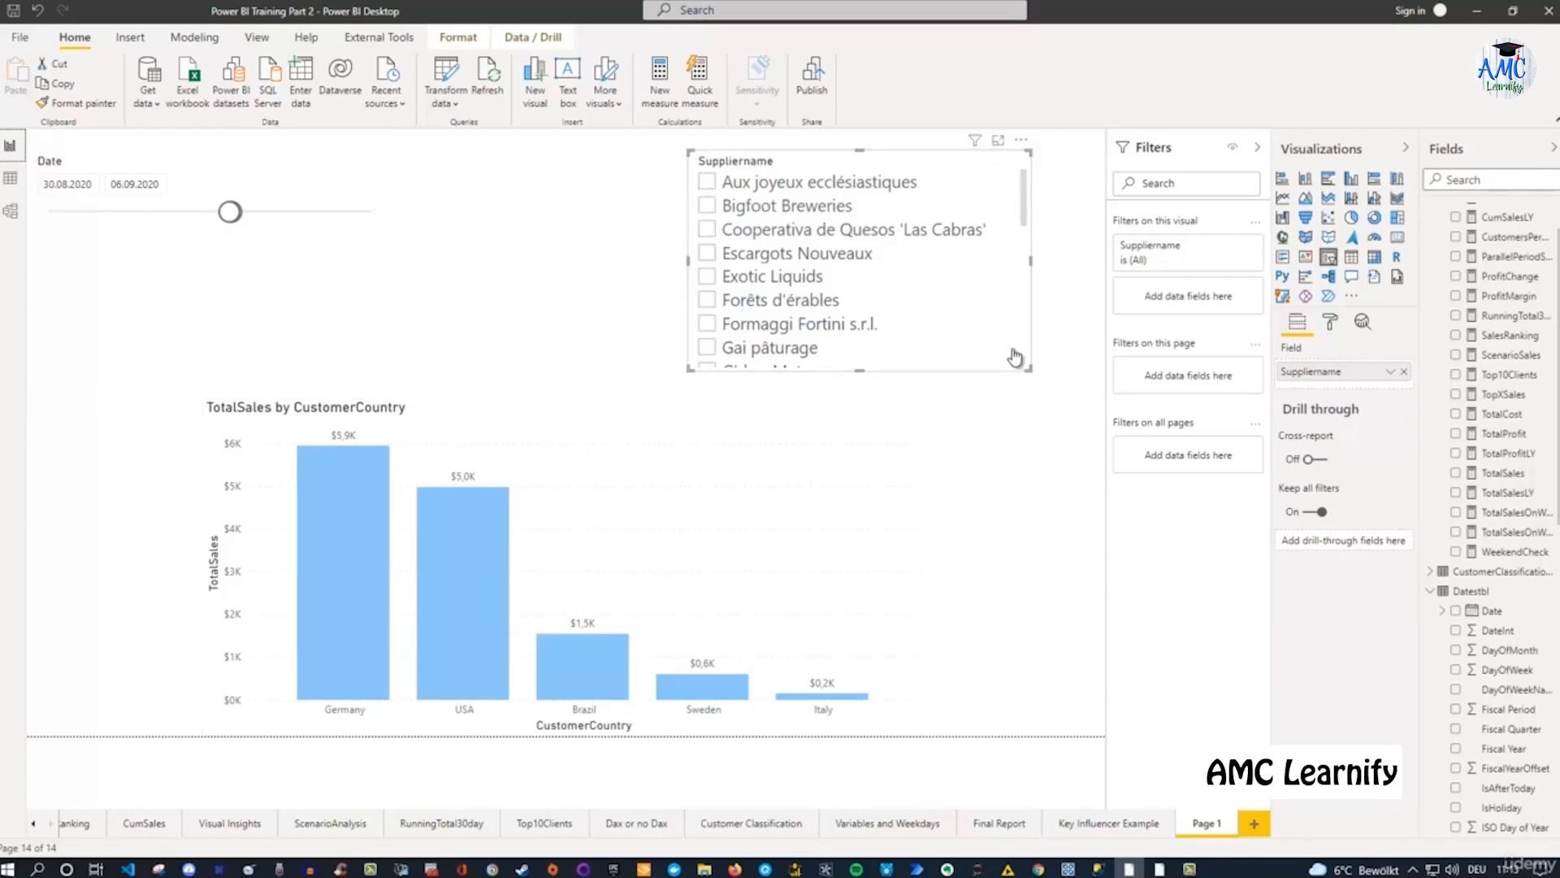
# Create a new measure named FilterMeasure in Measurestbl.
pyautogui.scroll(2, 1517, 367)
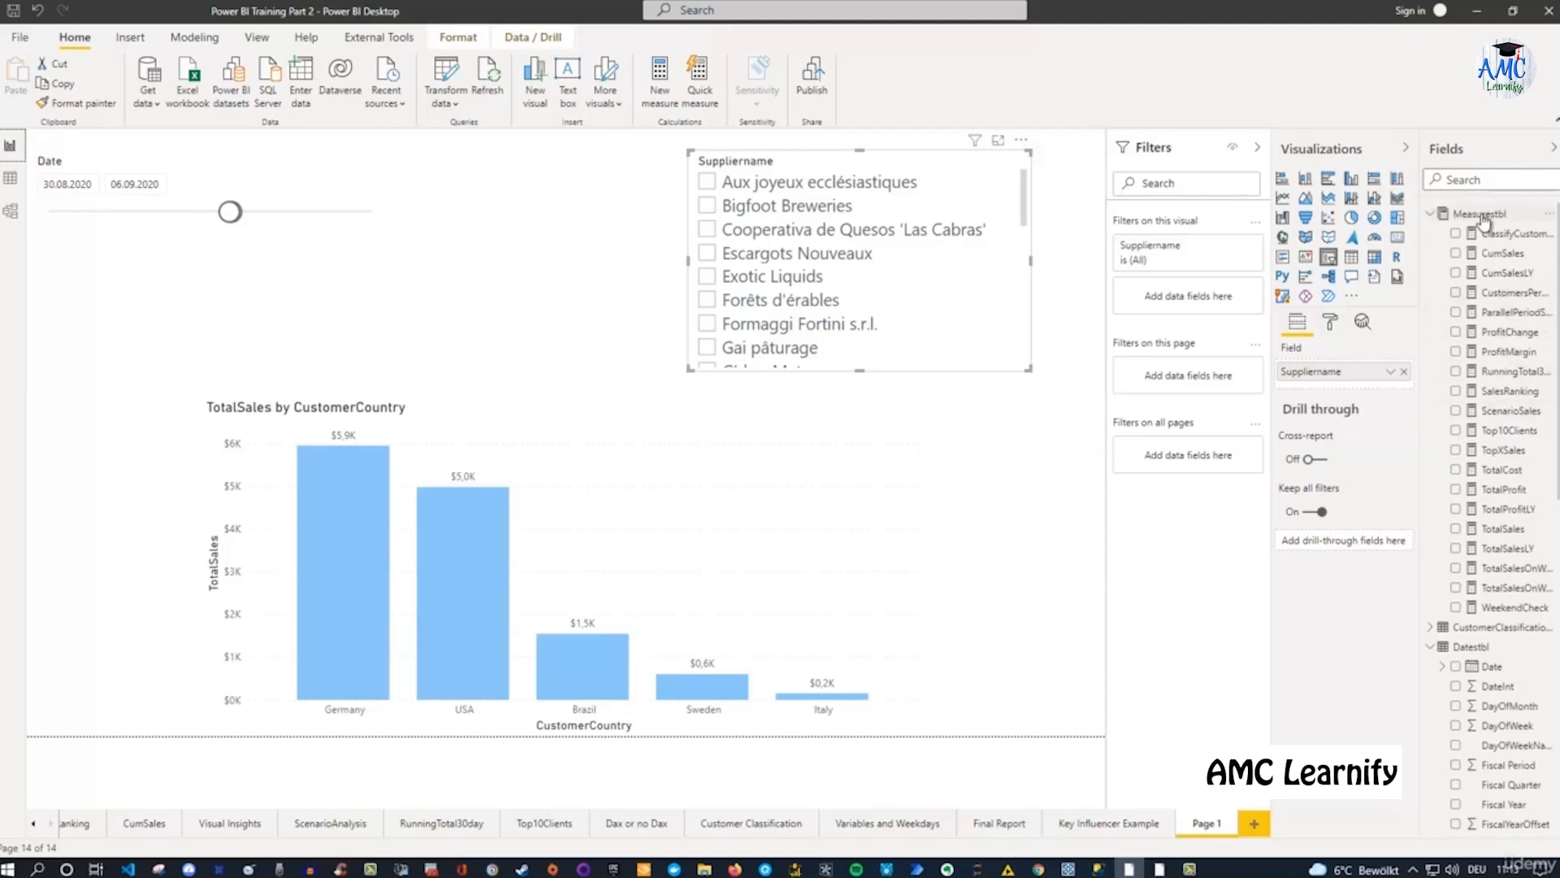
pyautogui.rightClick(1481, 216)
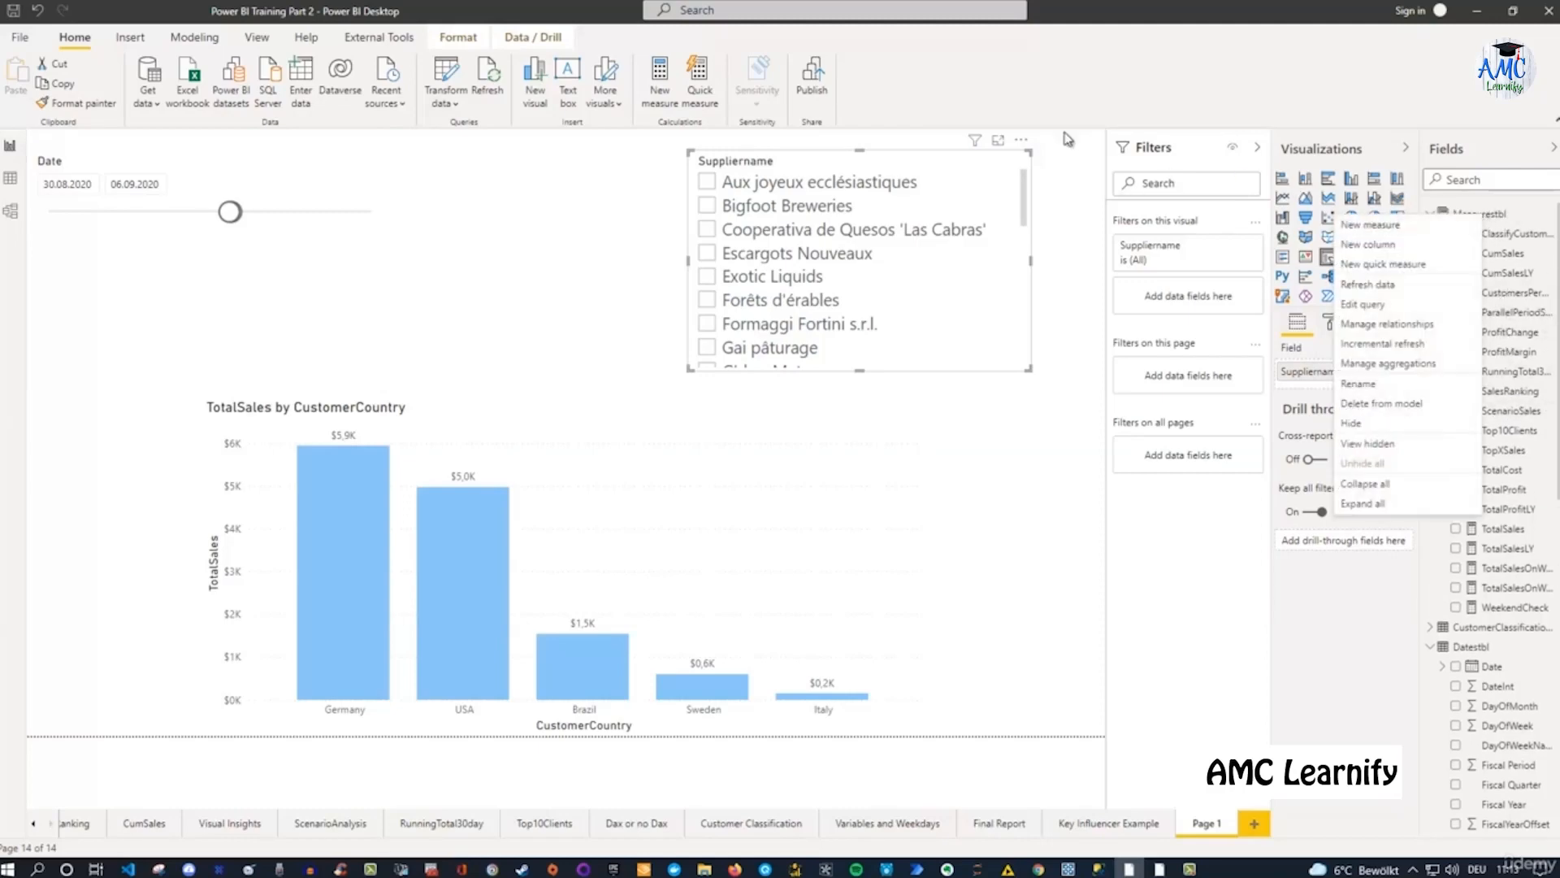
pyautogui.click(1354, 231)
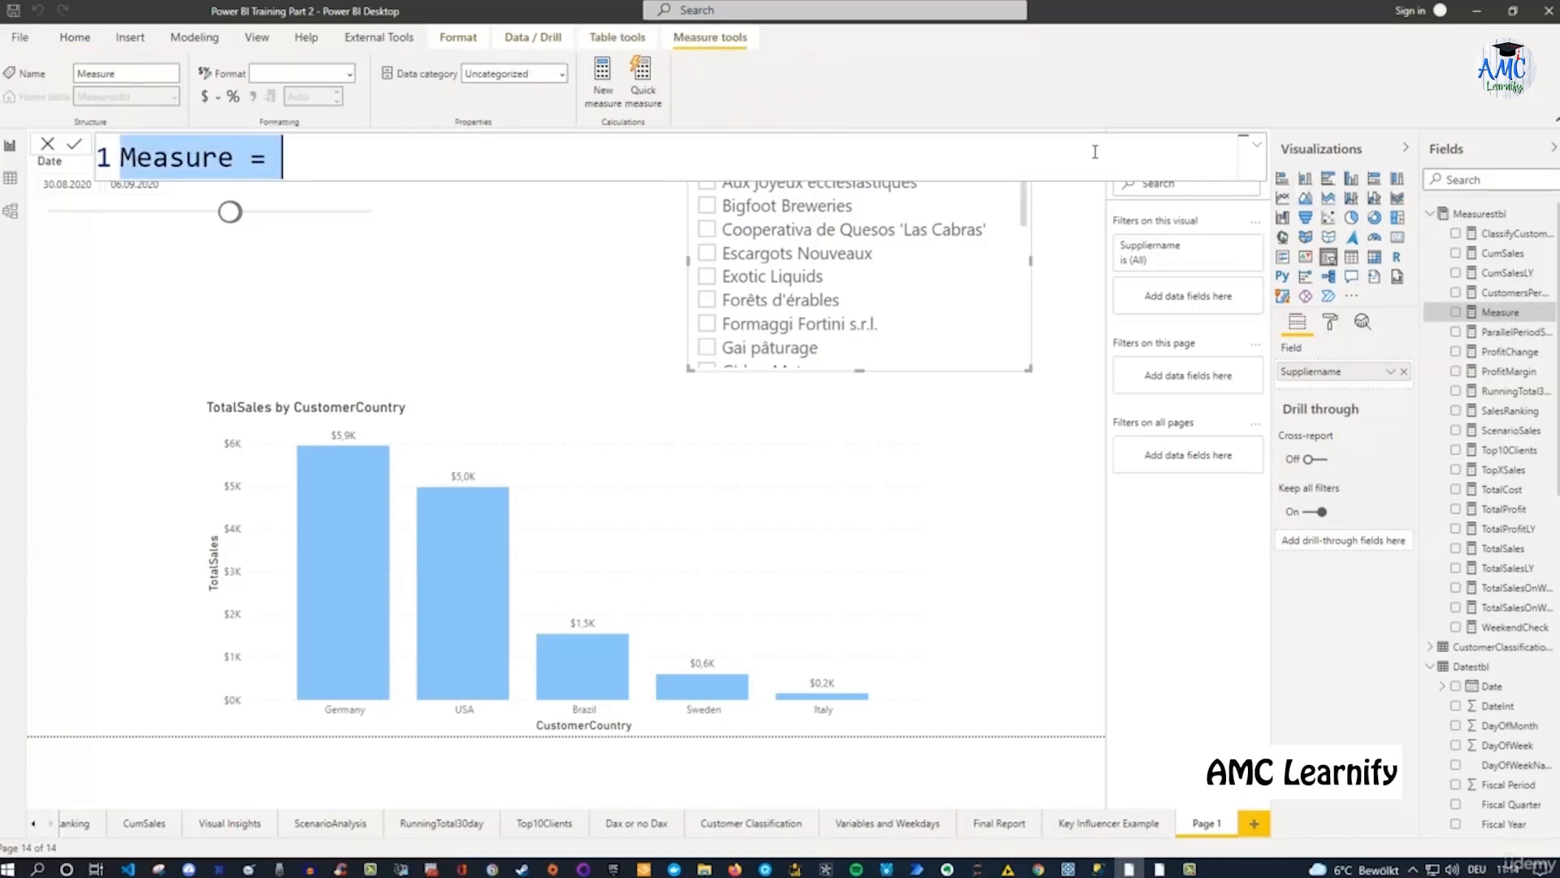
pyautogui.write('F')
pyautogui.press('BackSpace')
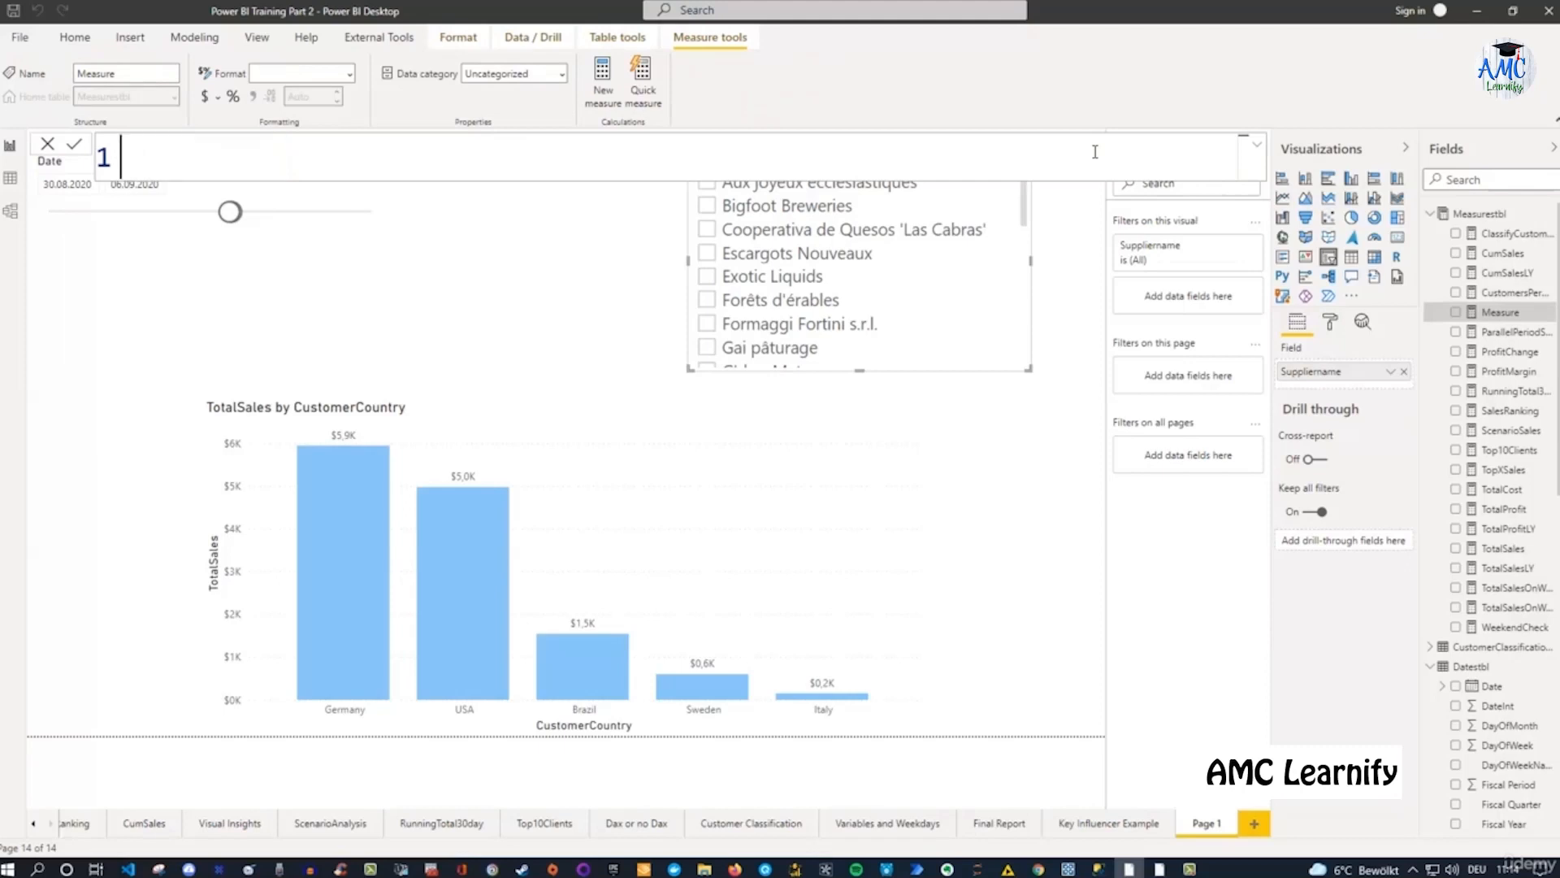
pyautogui.write('FilterMeas')
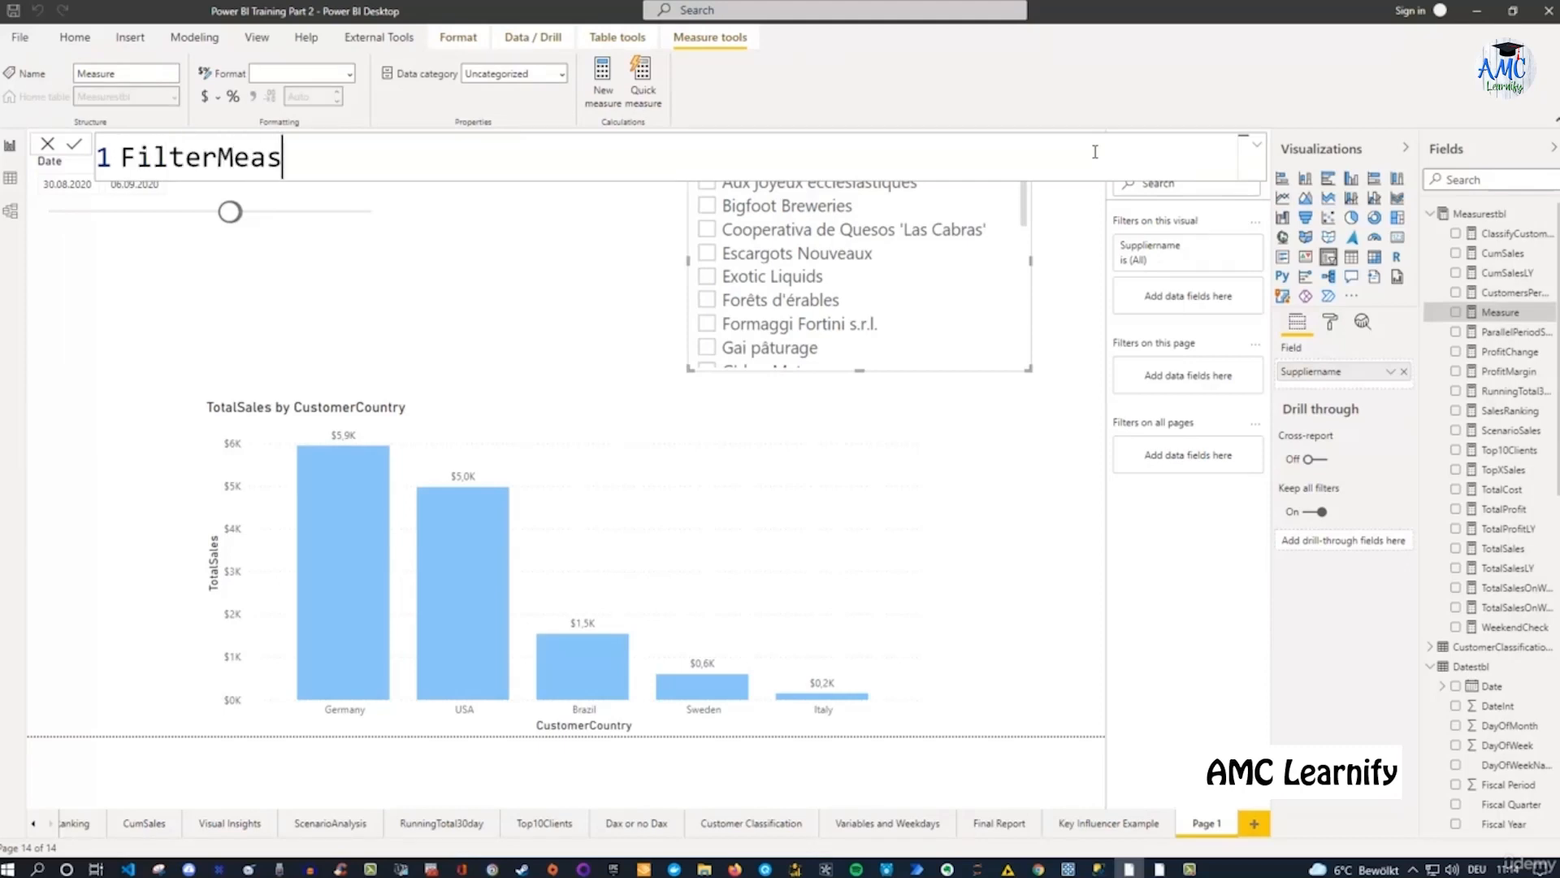
pyautogui.write('ure =')
# Define FilterMeasure as ISEMPTY(Orderstbl) and return to the report page.
pyautogui.write('IS')
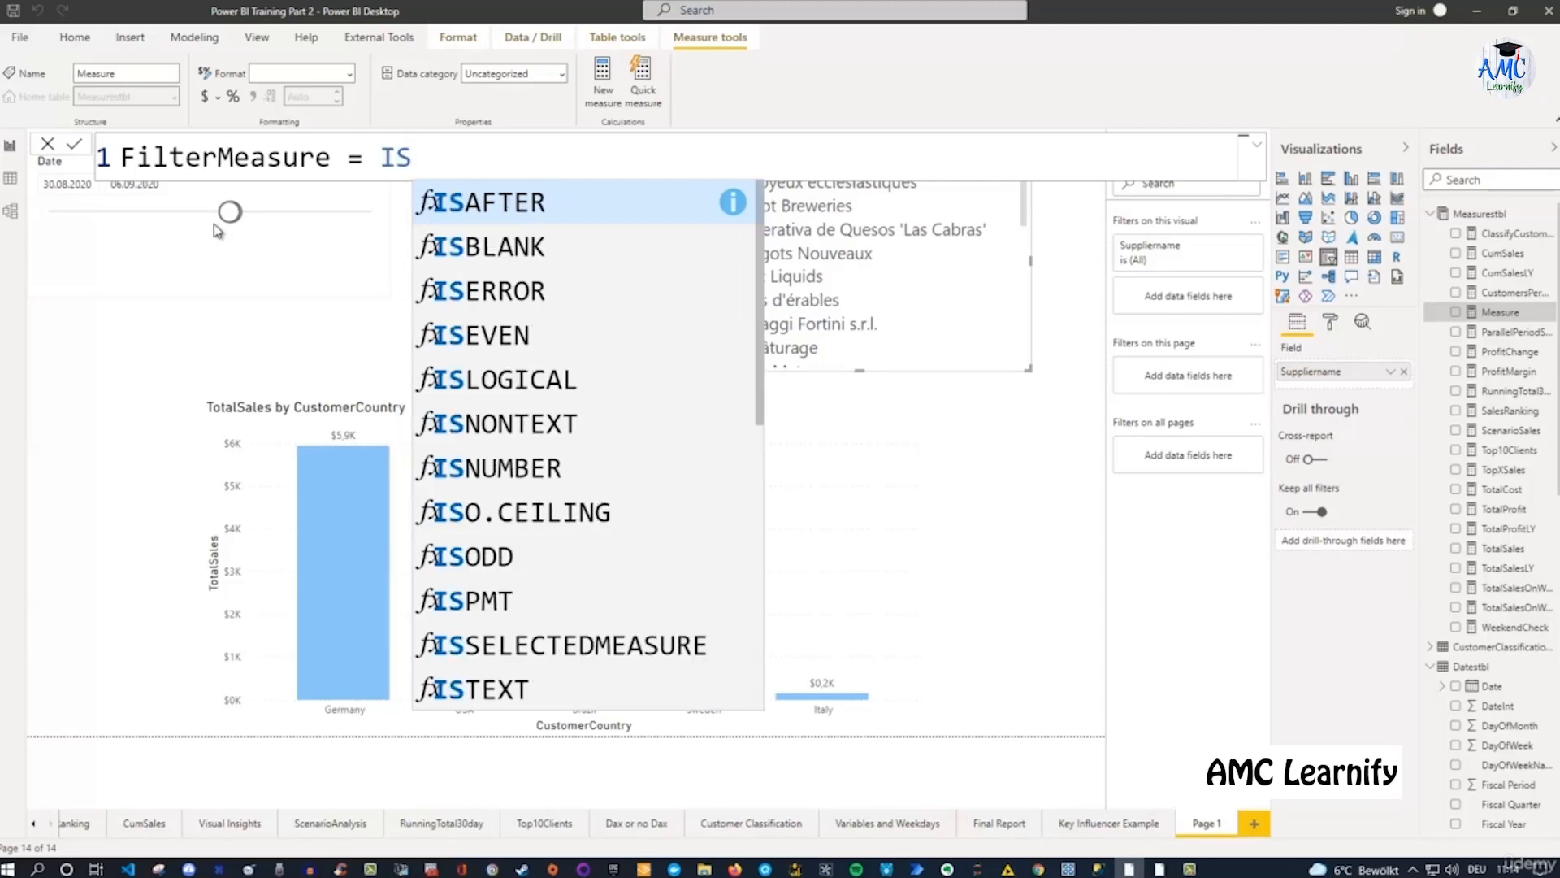
pyautogui.write('Em')
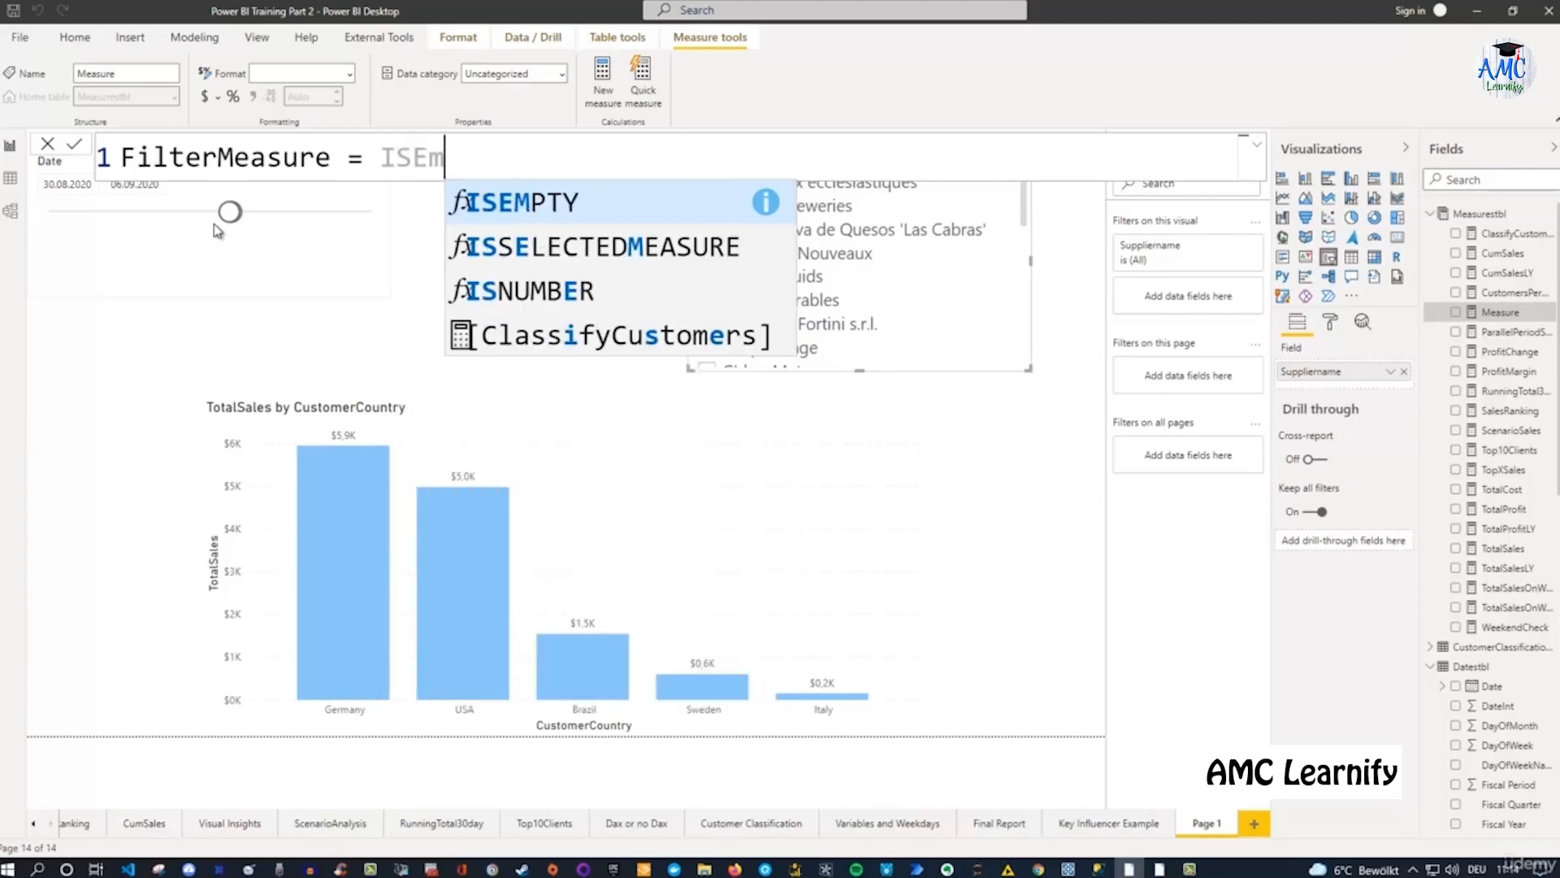
pyautogui.press('Tab')
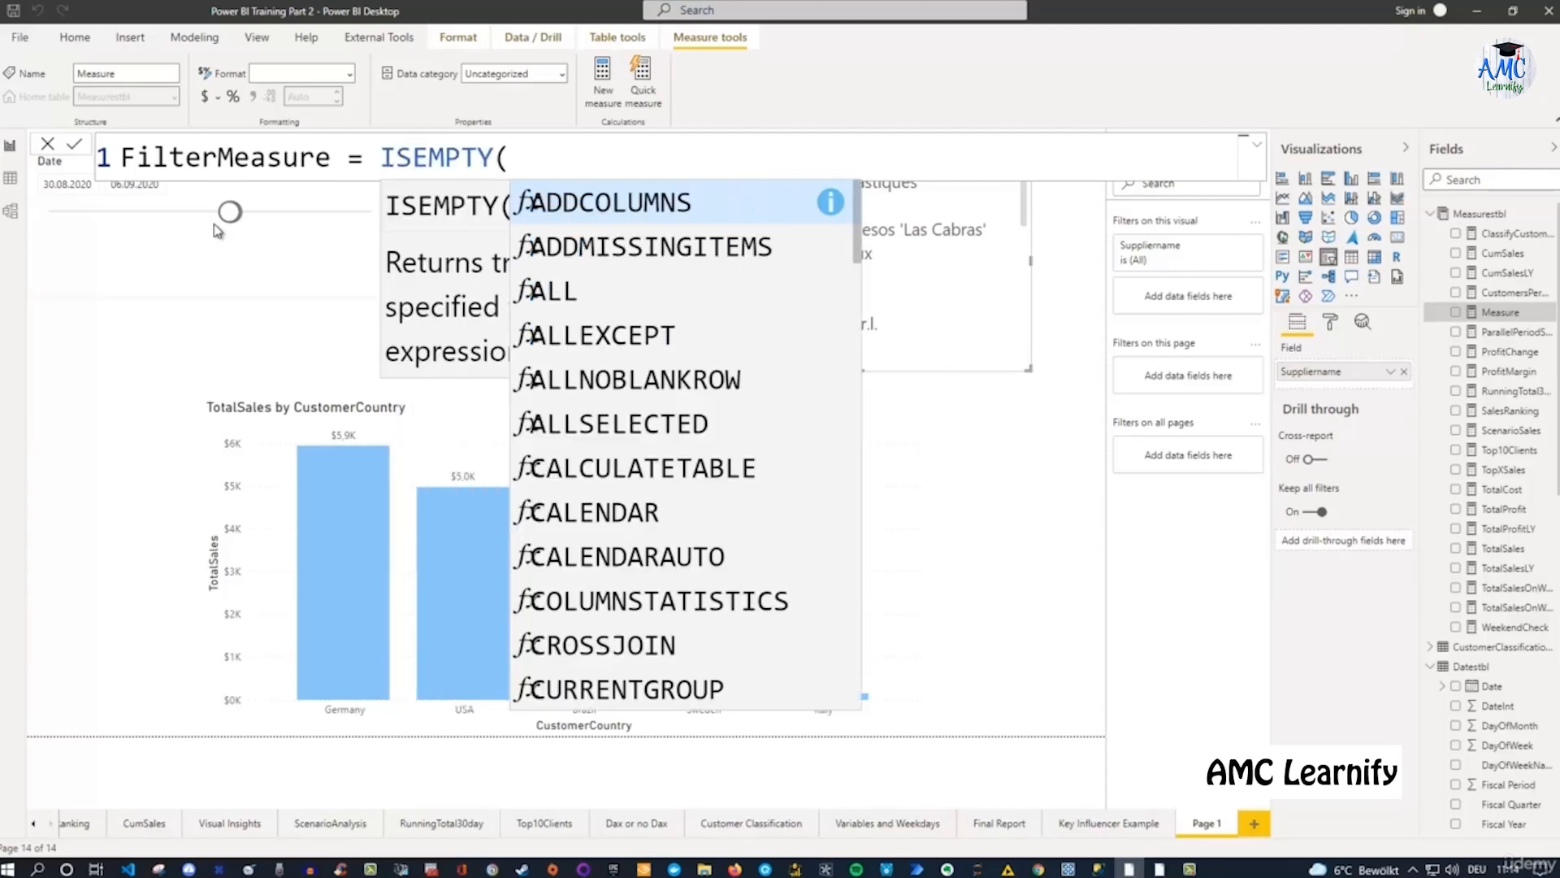
pyautogui.click(360, 169)
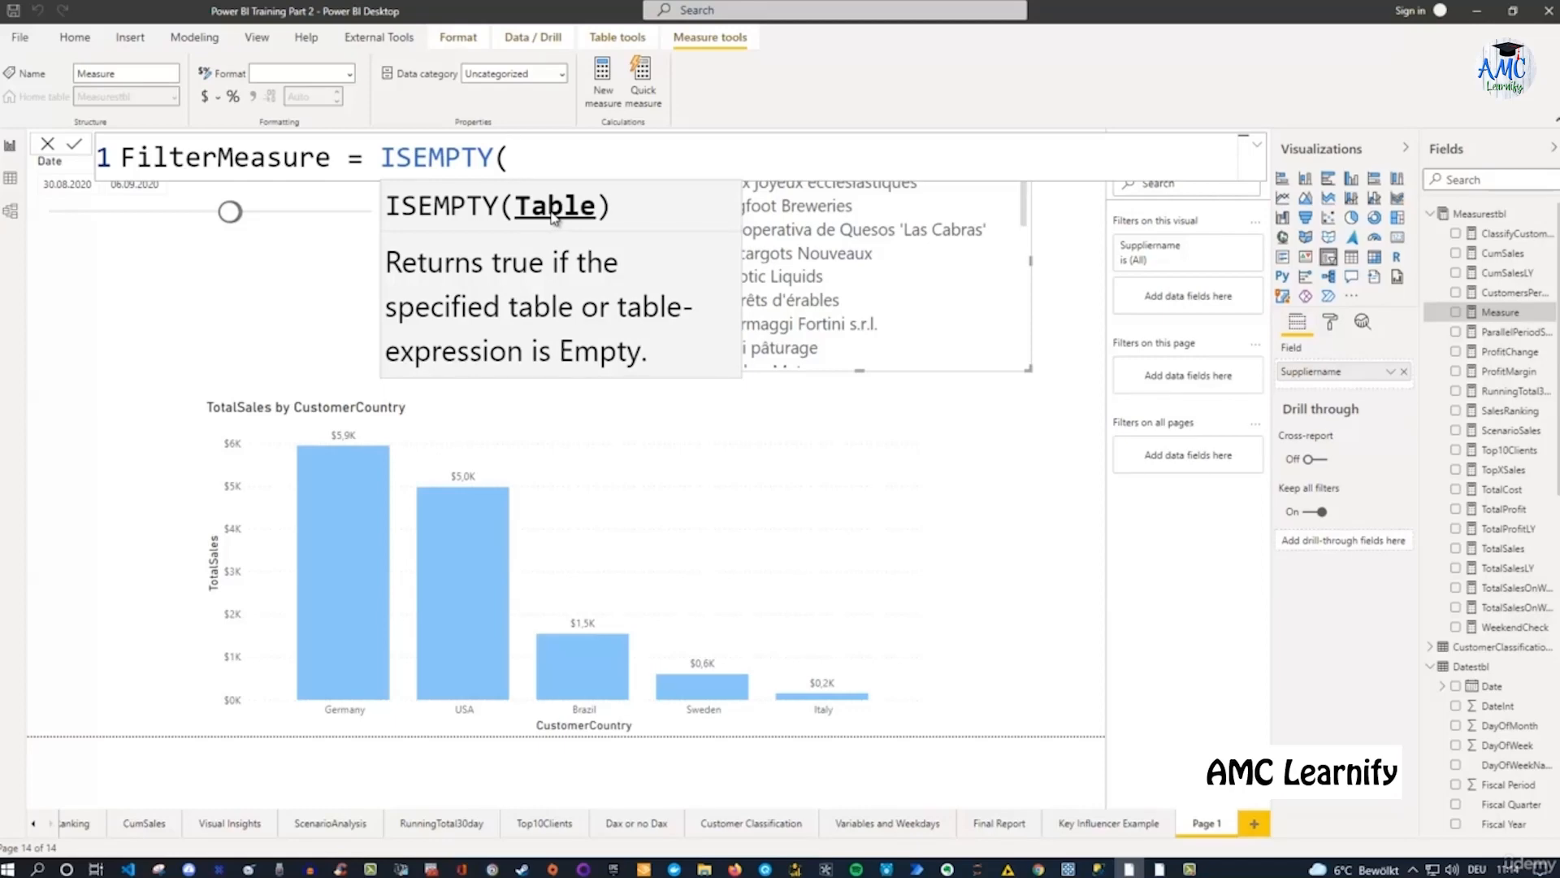
pyautogui.write('ord')
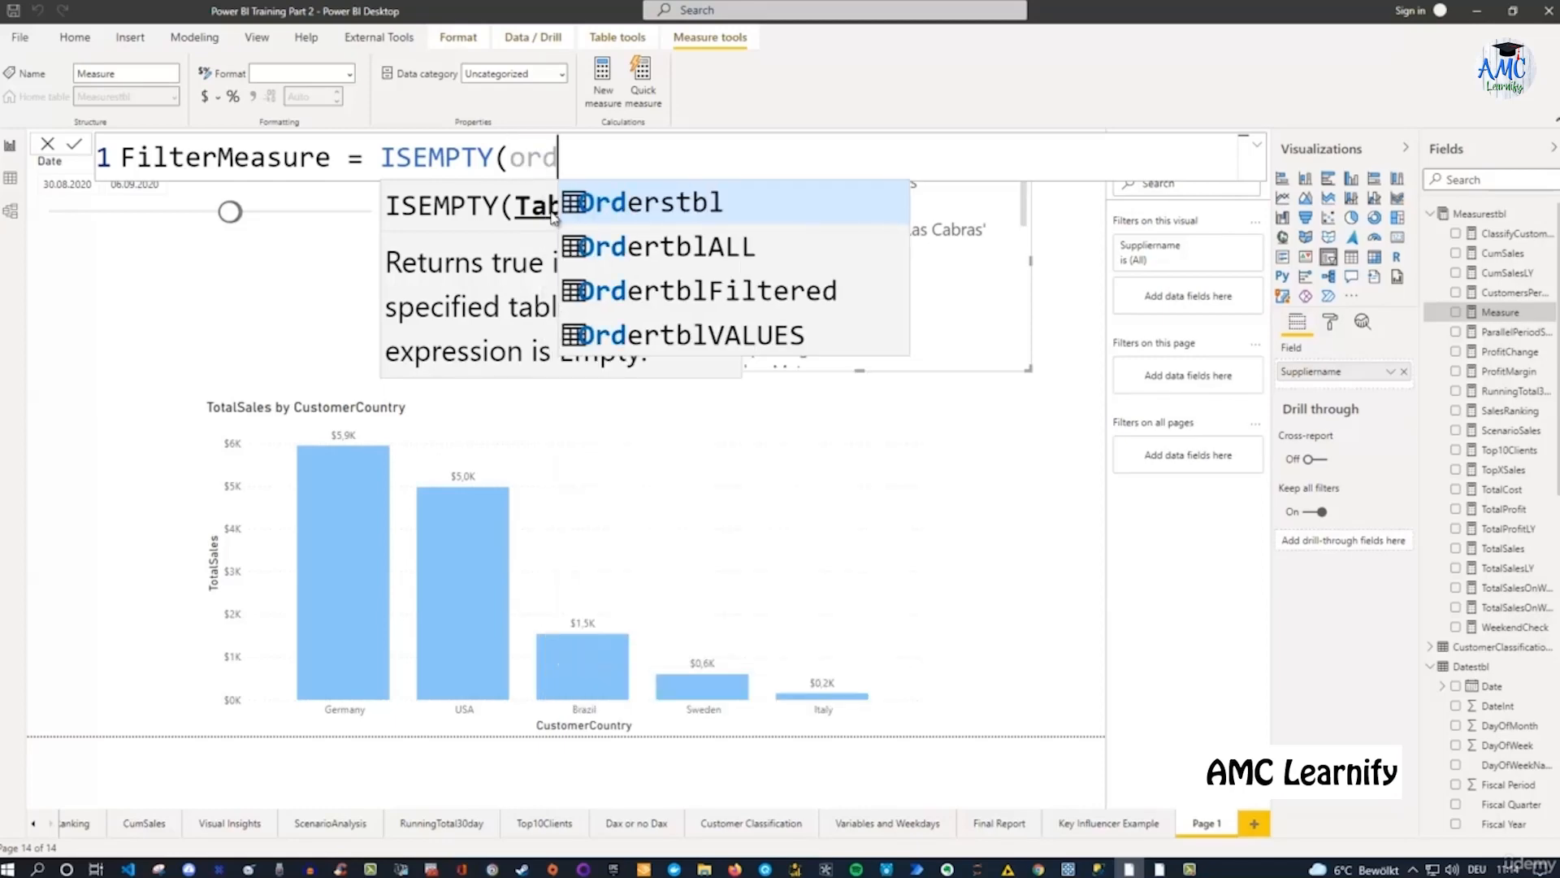
pyautogui.press('Tab')
pyautogui.write(')')
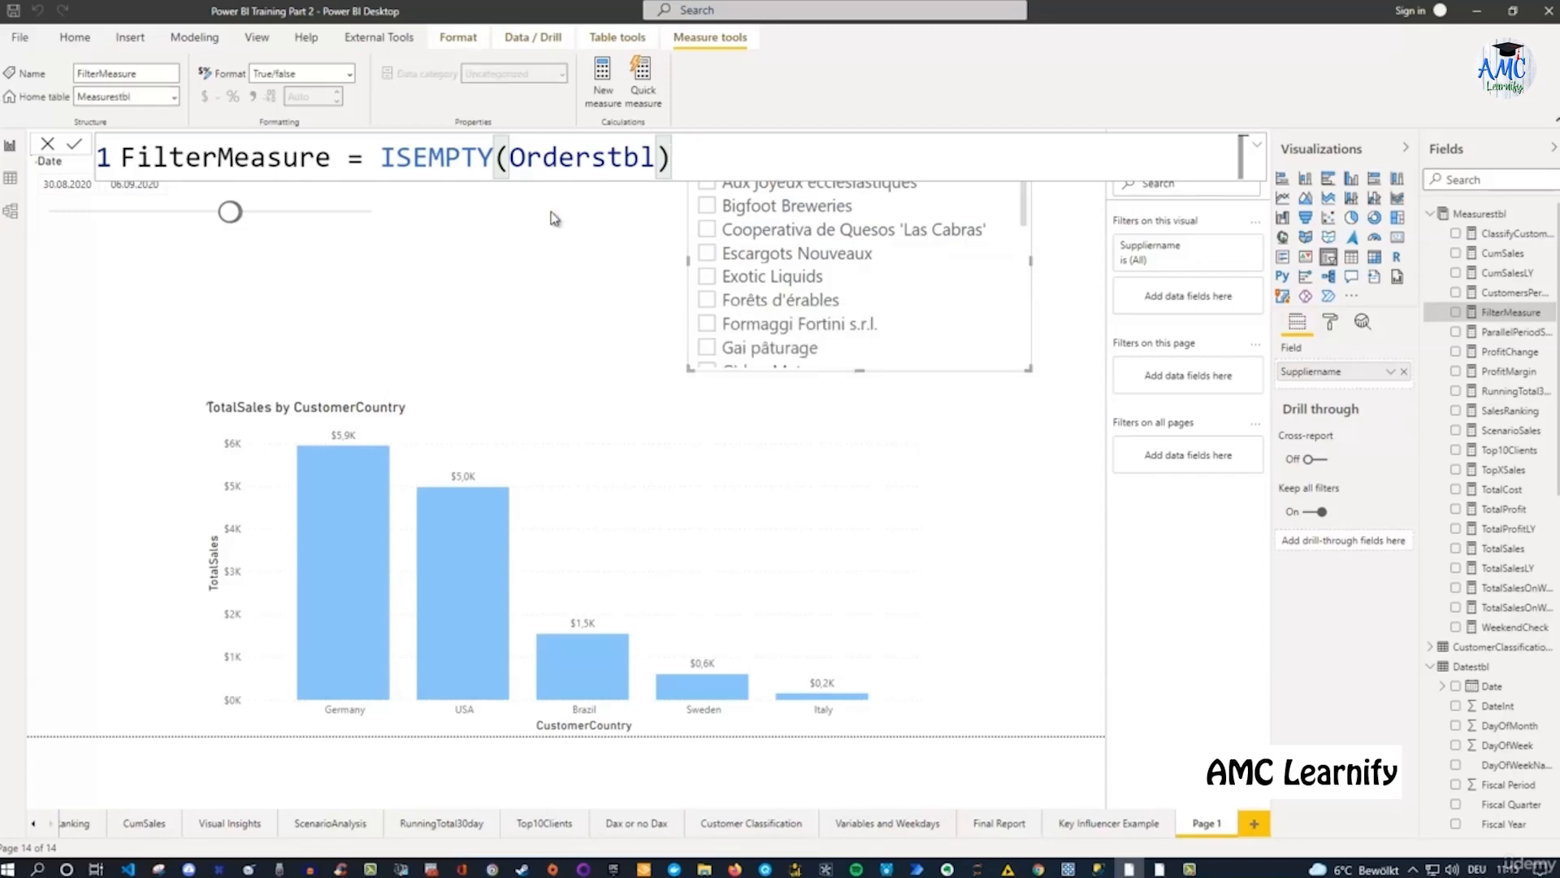
pyautogui.click(580, 257)
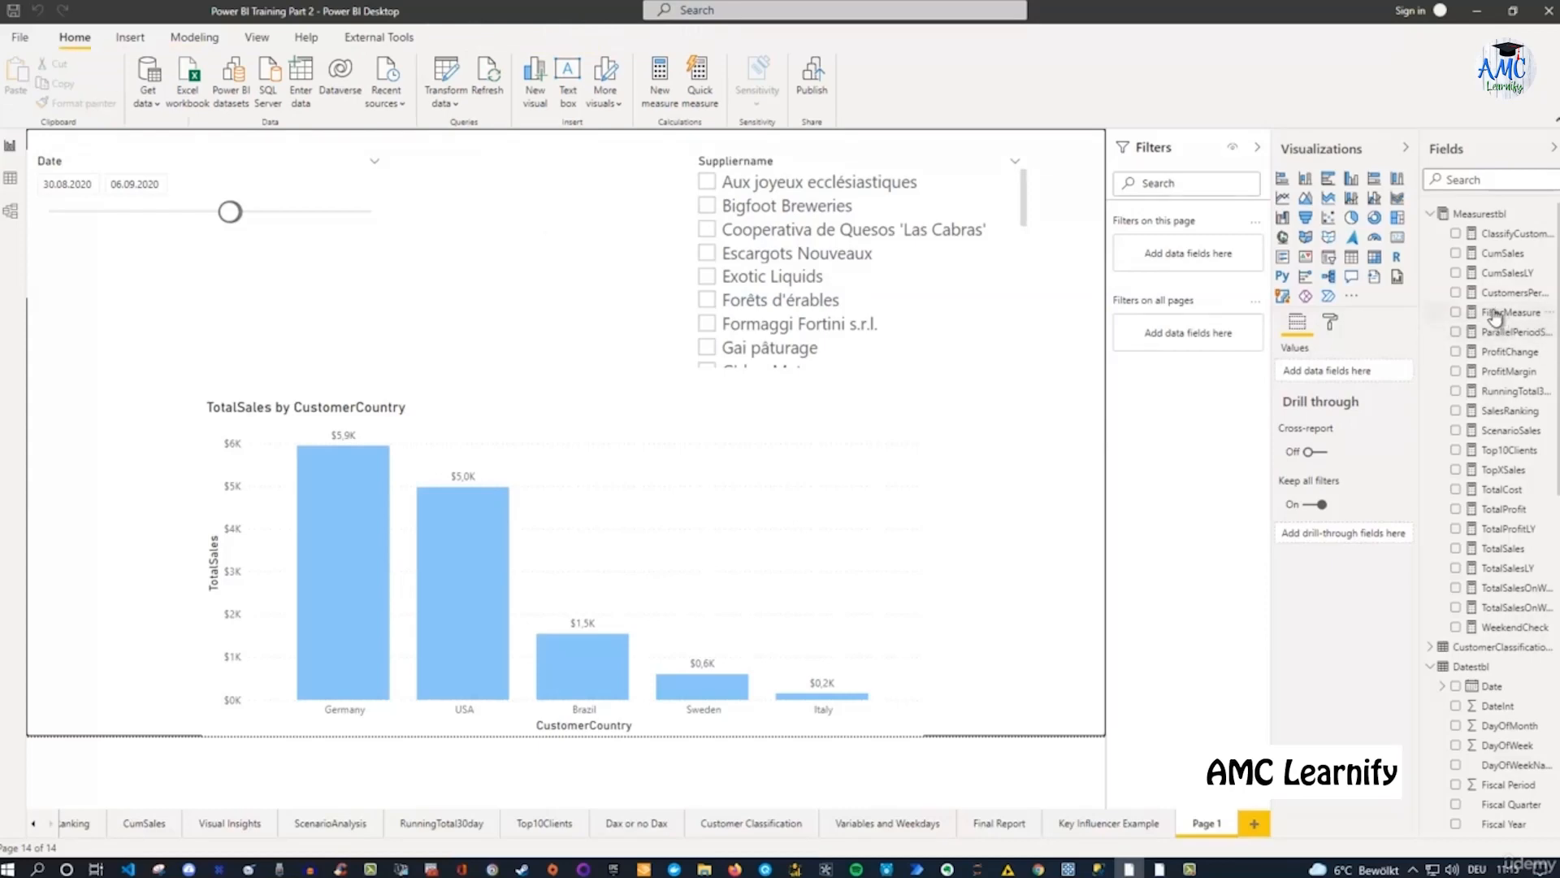
# Filter the chart by Bigfoot Breweries with the supplier slicer and clear the selection.
pyautogui.click(1025, 201)
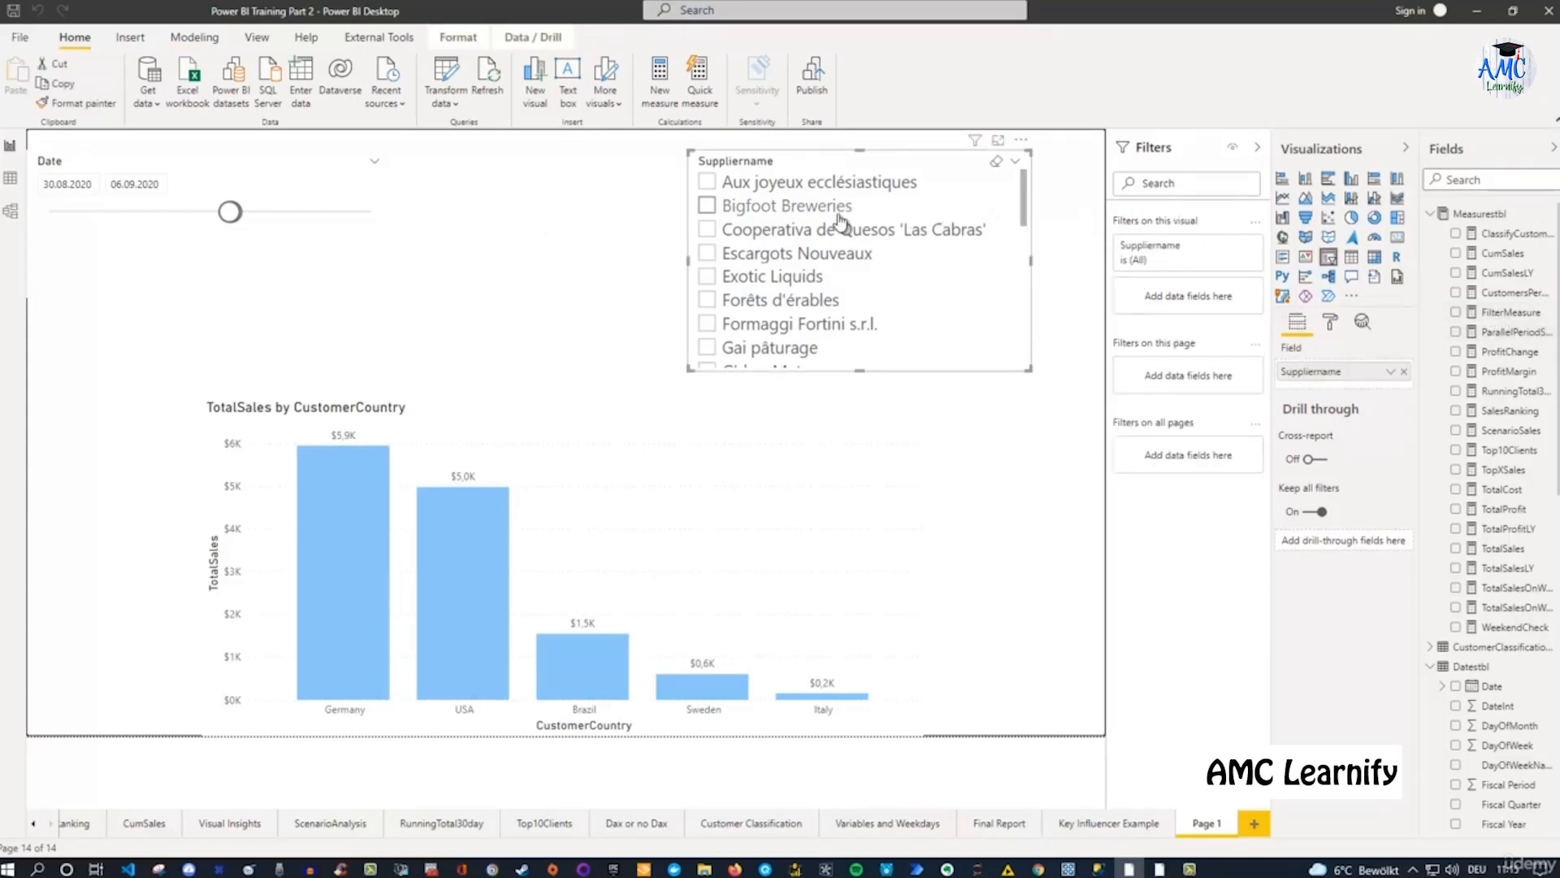
pyautogui.click(1066, 264)
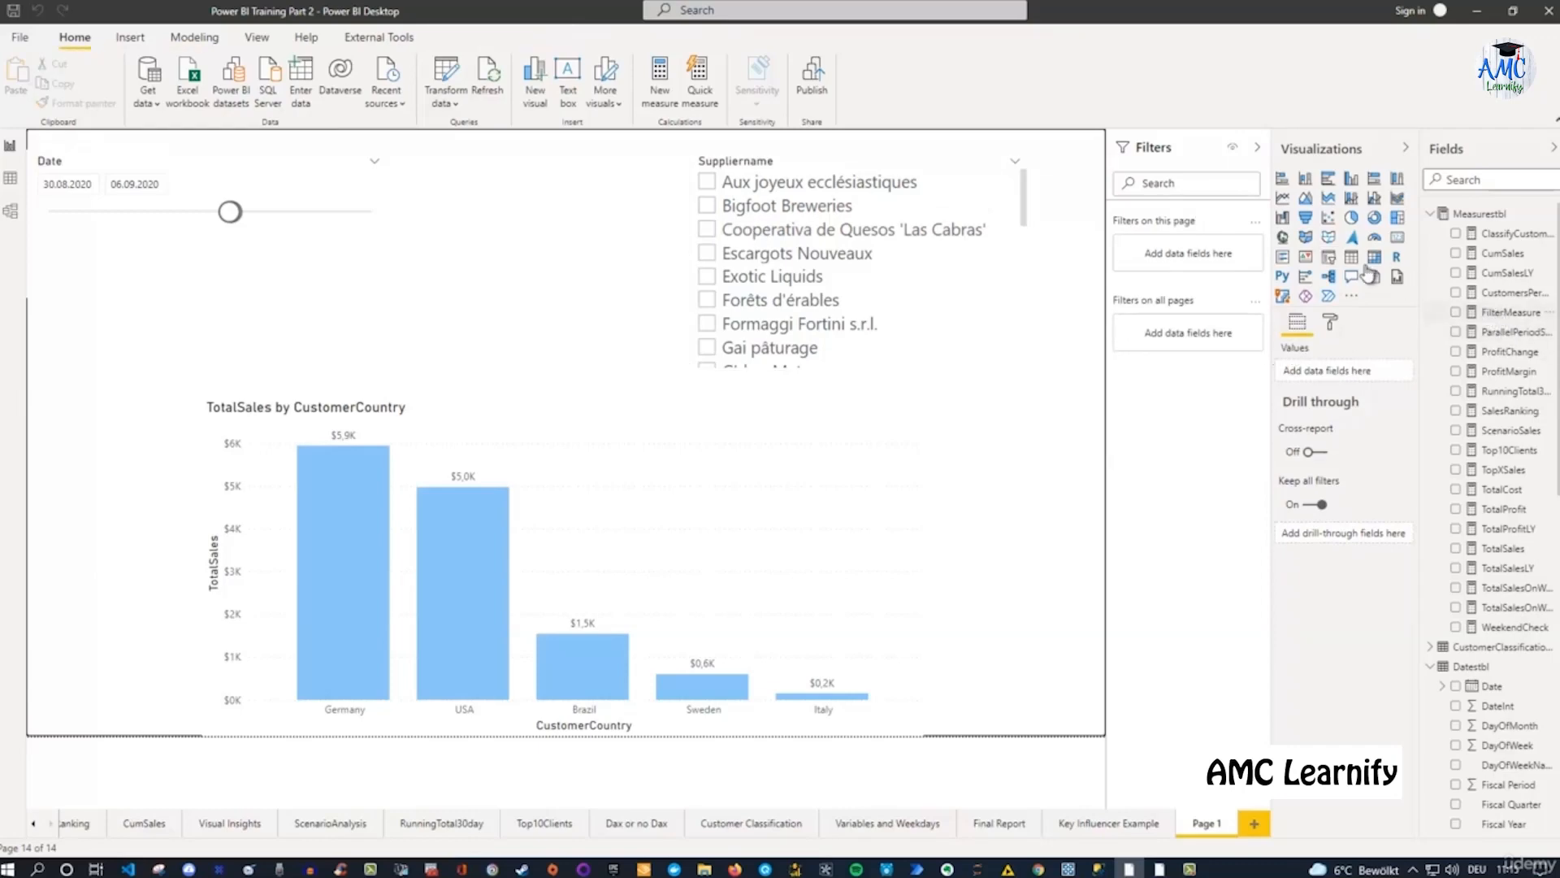
pyautogui.click(1025, 201)
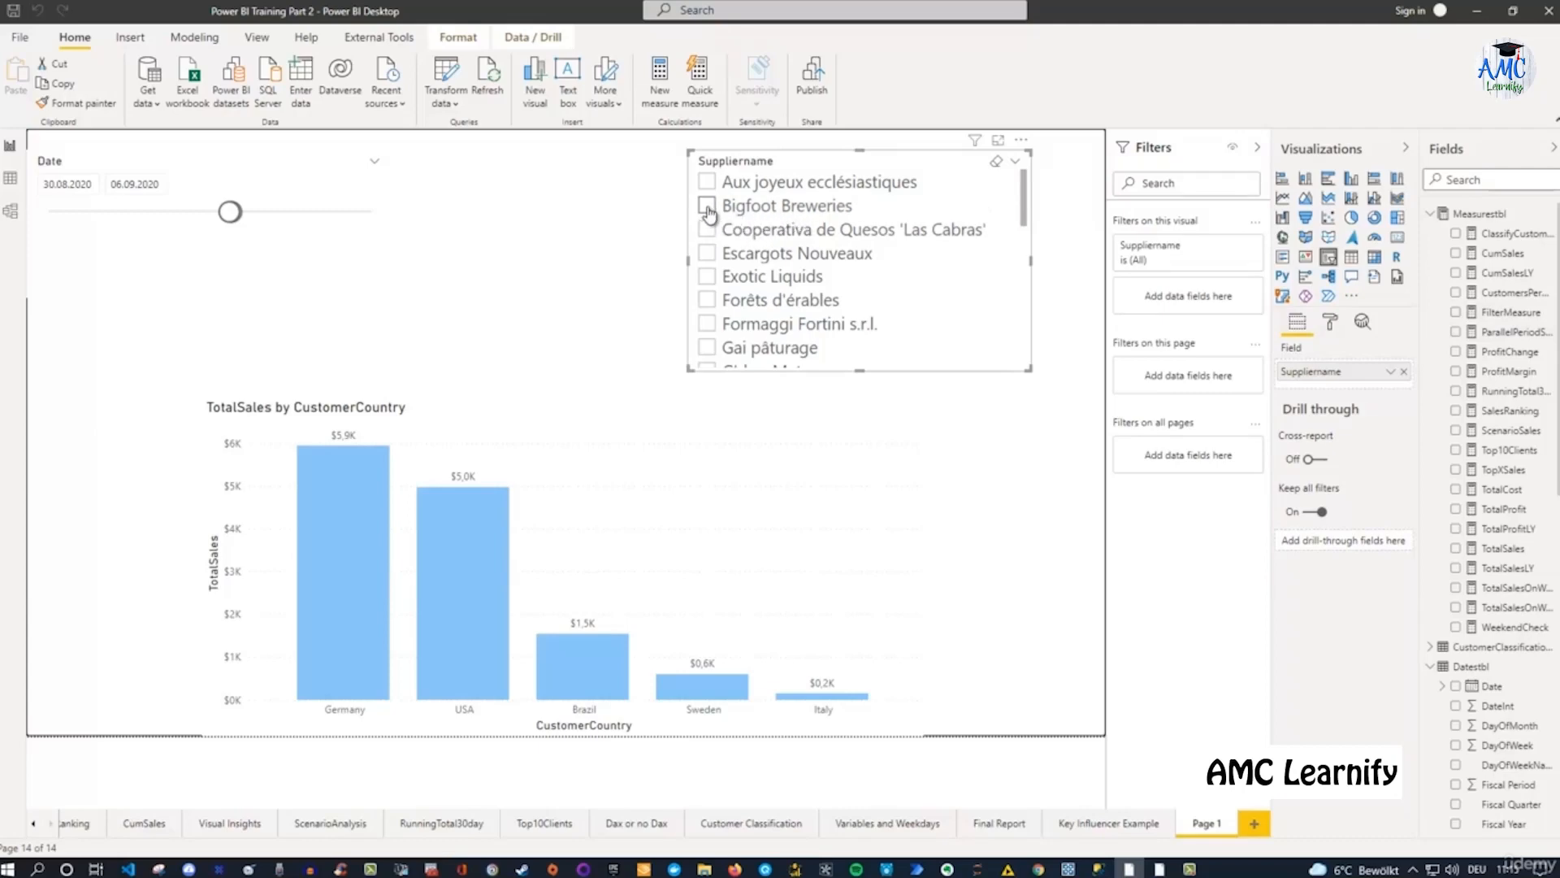
pyautogui.click(707, 207)
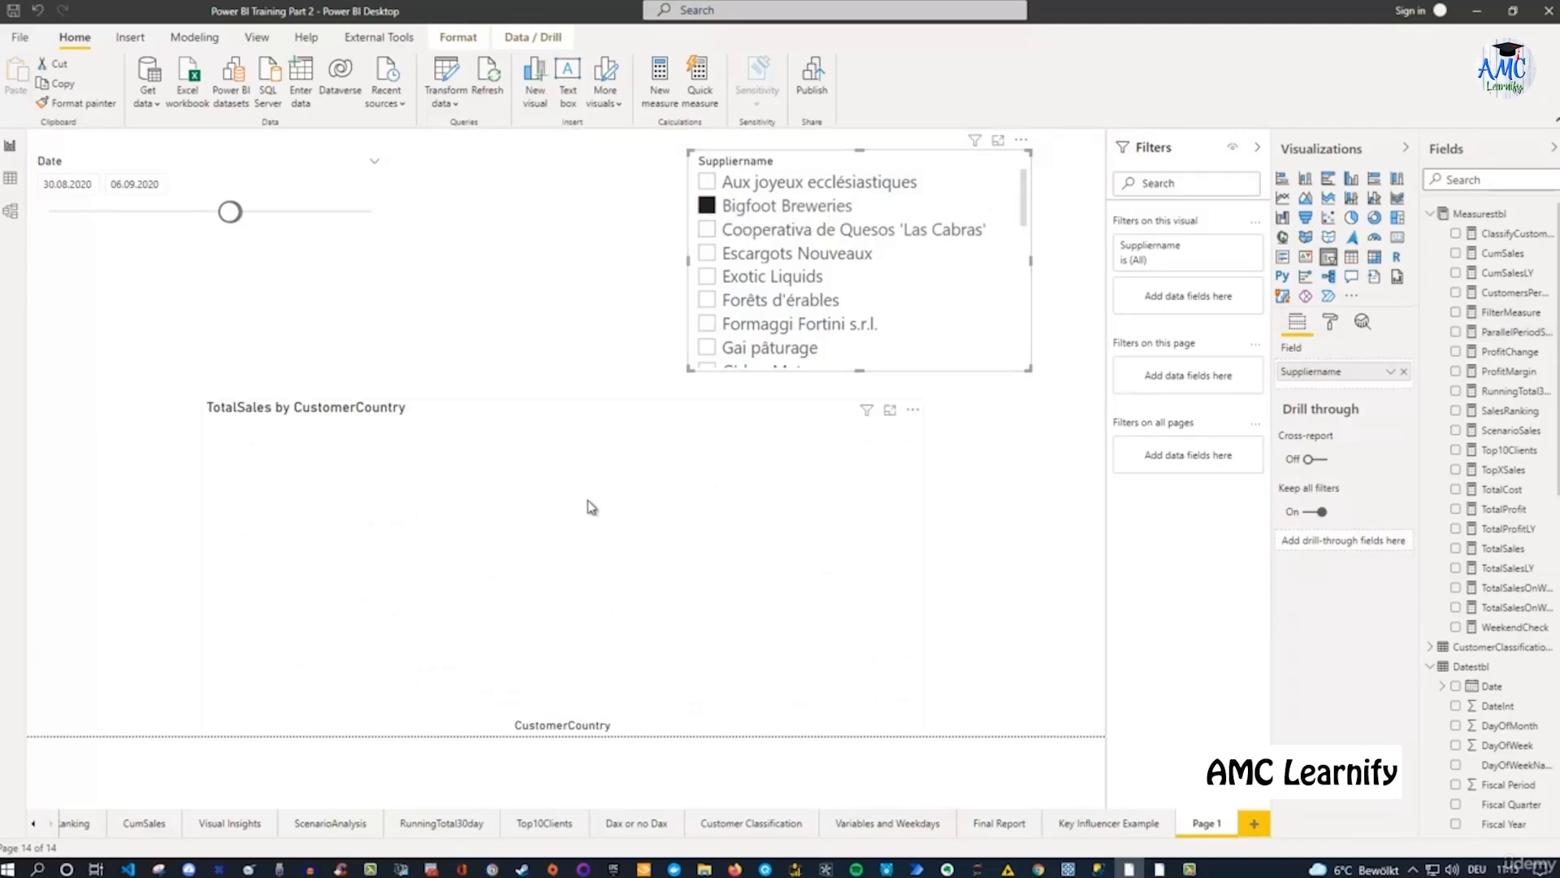
pyautogui.click(708, 209)
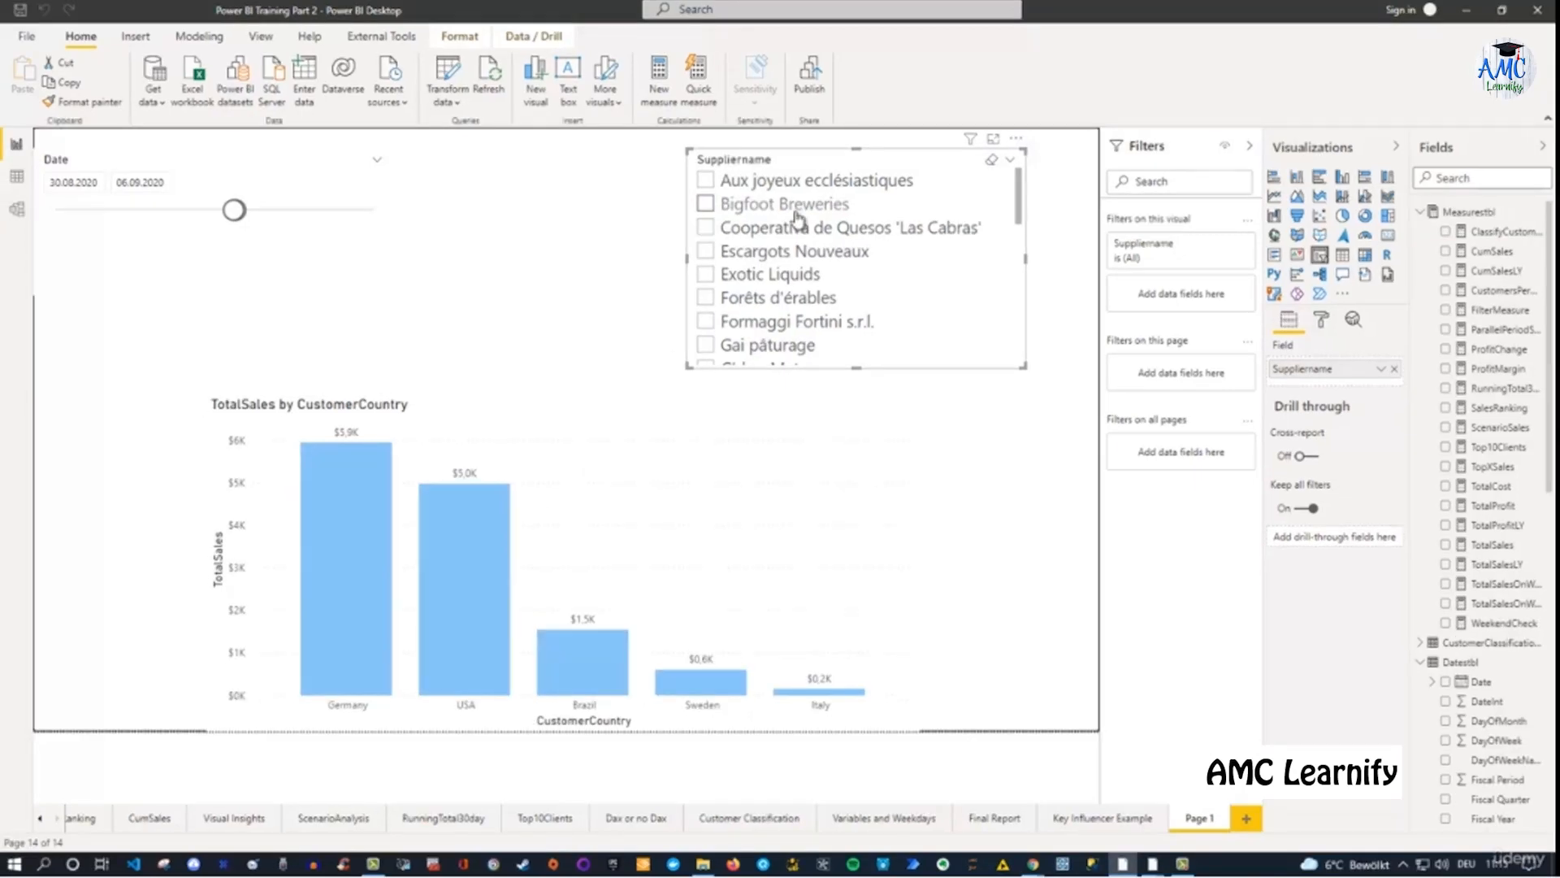
# Convert the supplier slicer to a table with FilterMeasure, and cross-highlight the chart by Escargots Nouveaux and Aux joyeux ecclésiastiques in turn.
pyautogui.click(1352, 258)
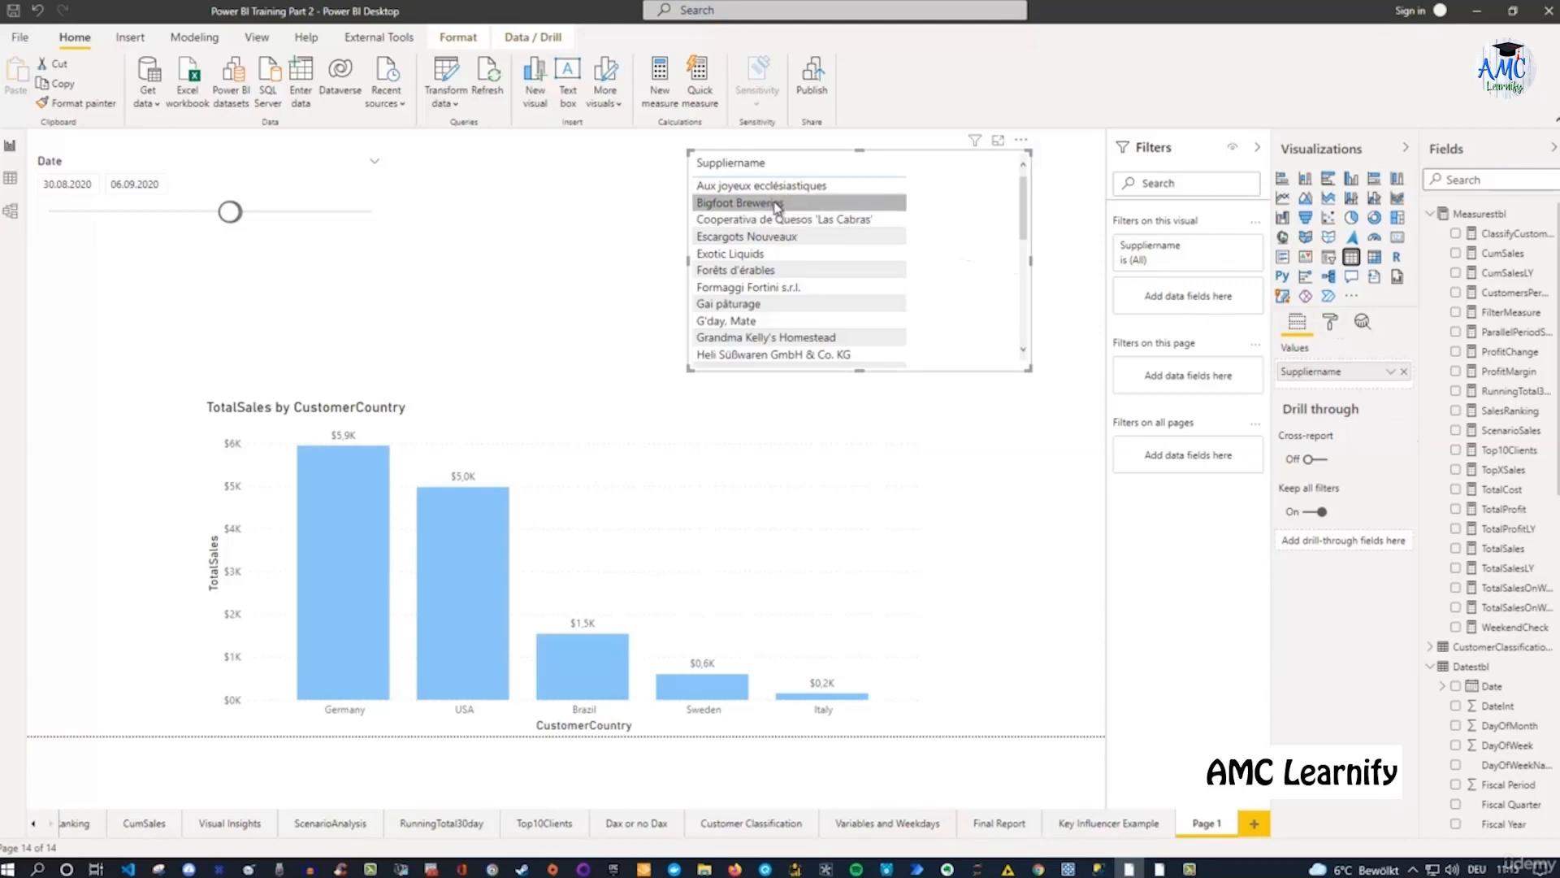
pyautogui.click(1455, 314)
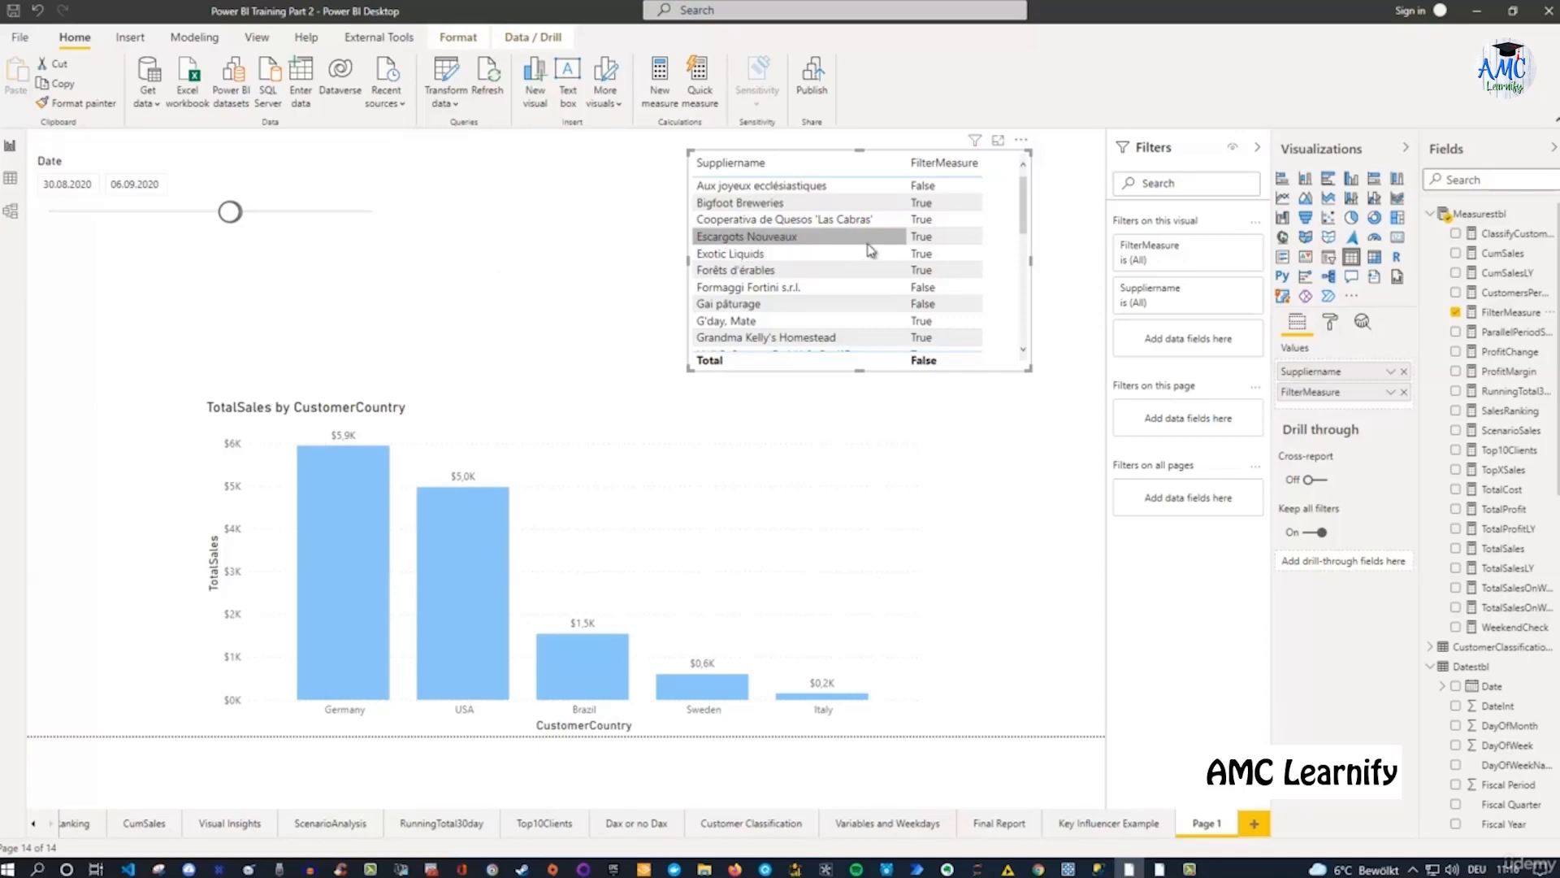
pyautogui.click(742, 237)
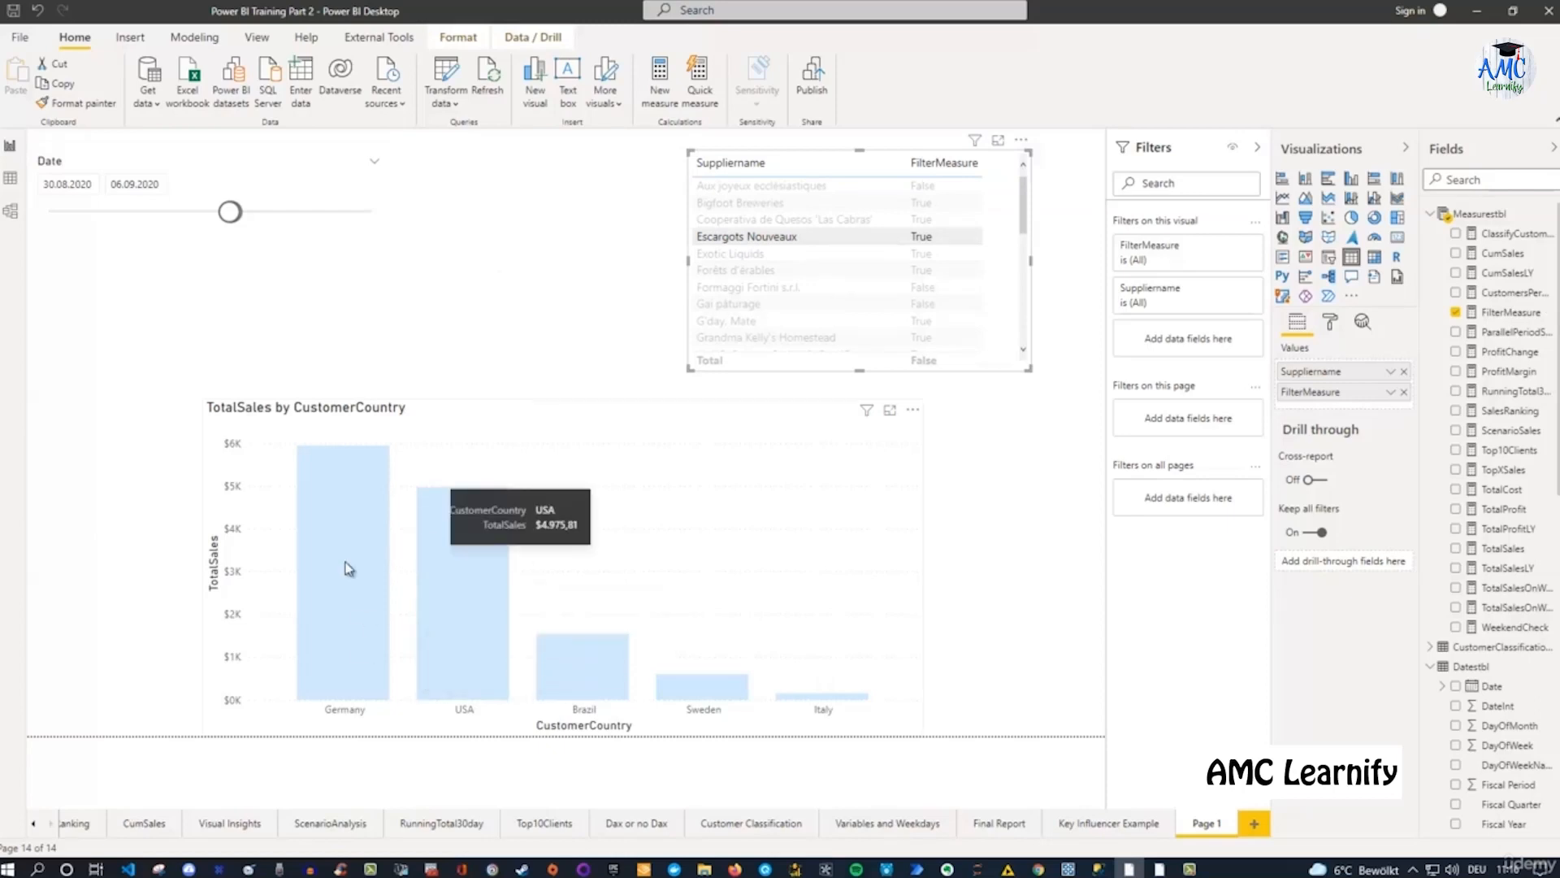
pyautogui.moveTo(491, 586)
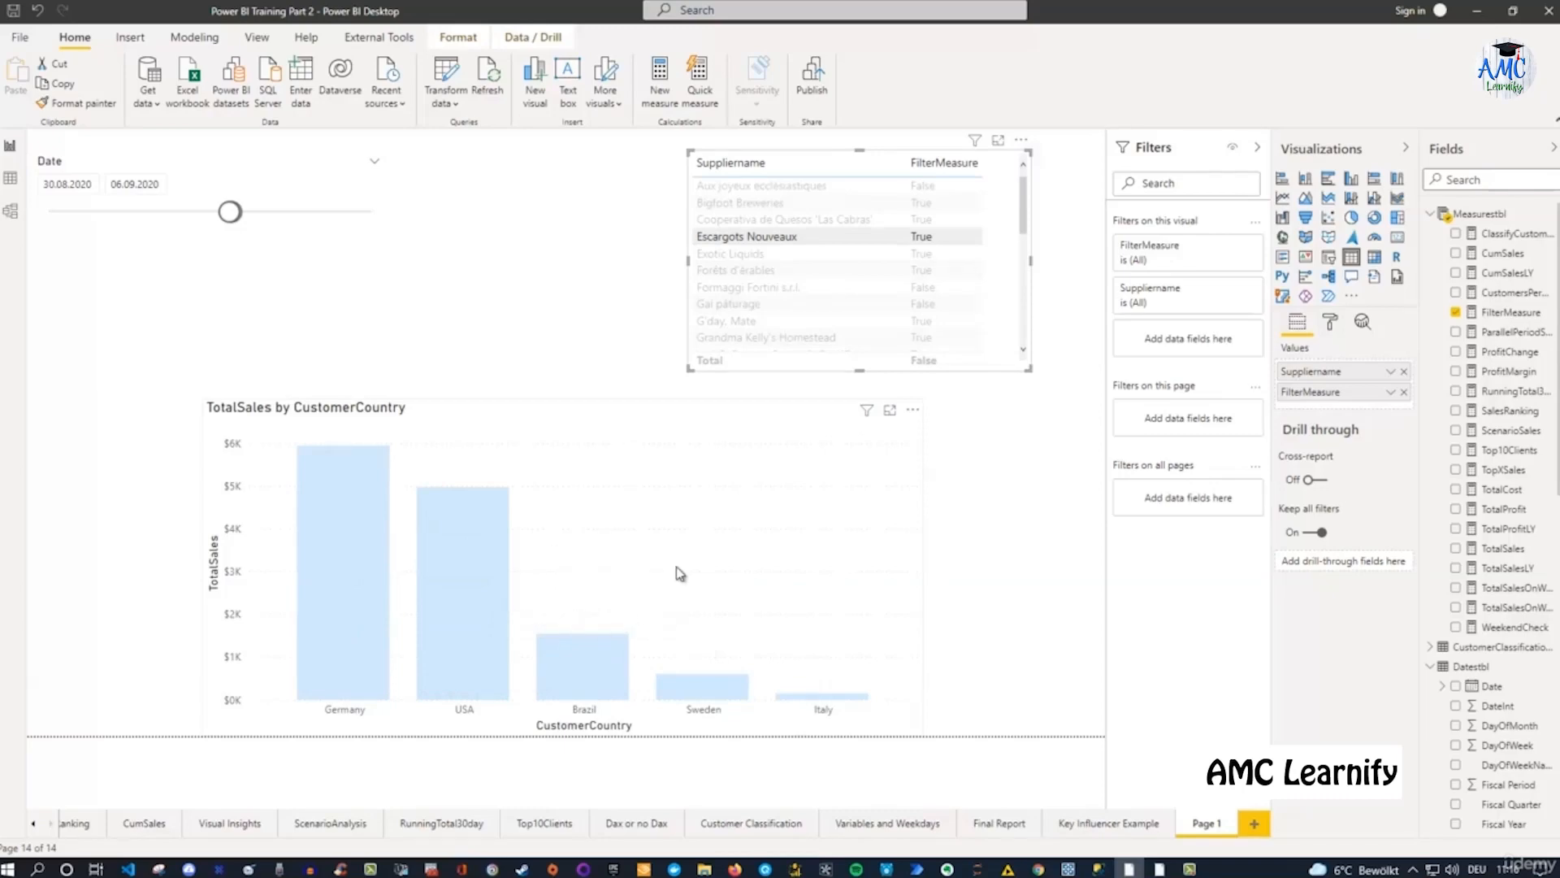
pyautogui.click(733, 241)
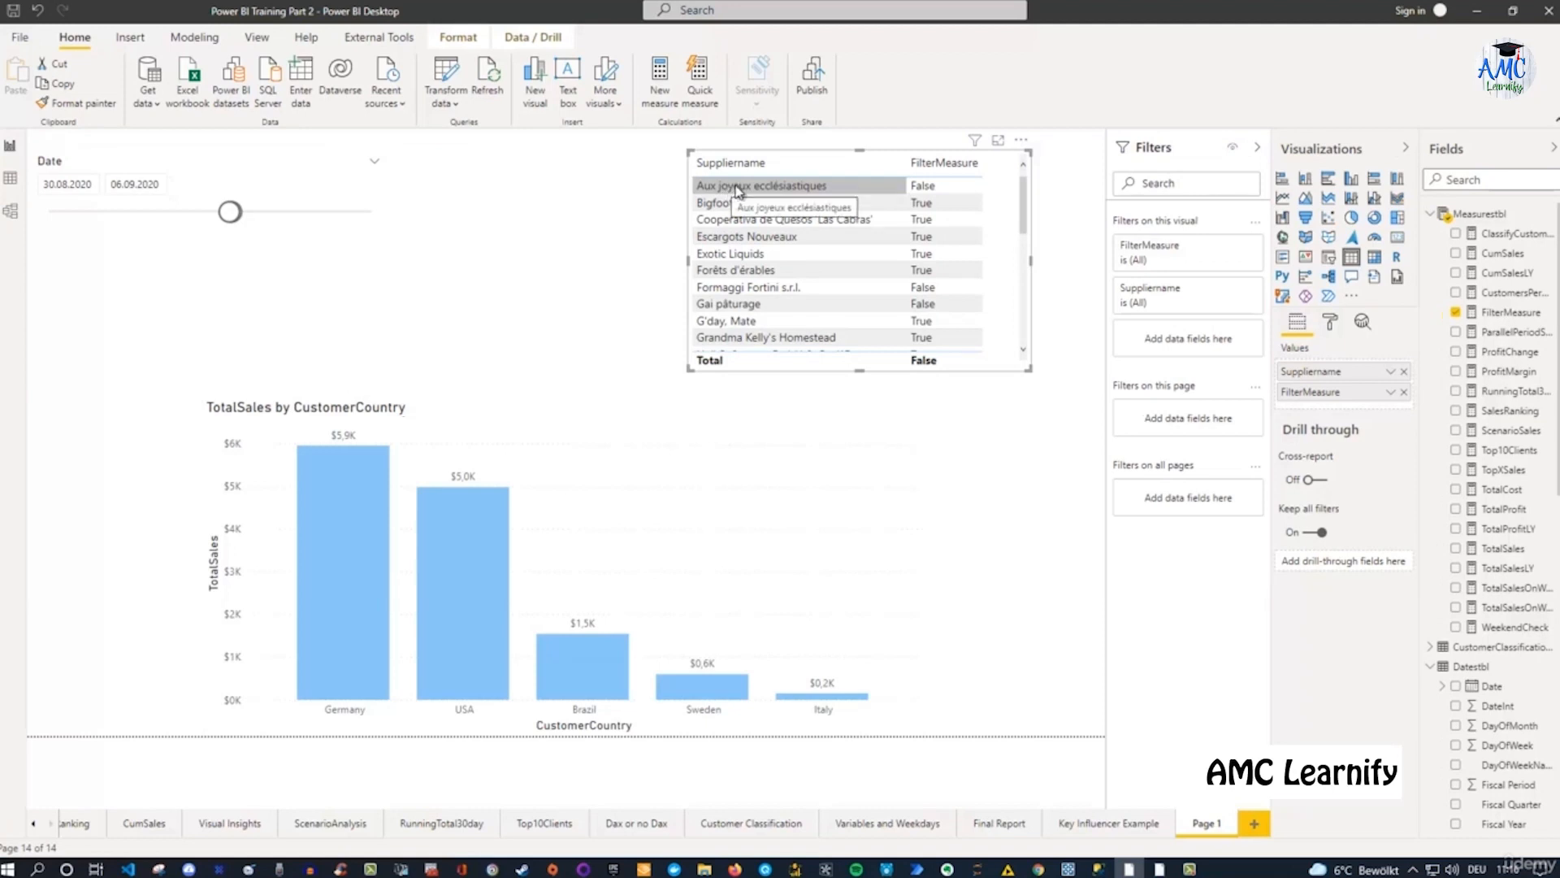
pyautogui.click(804, 186)
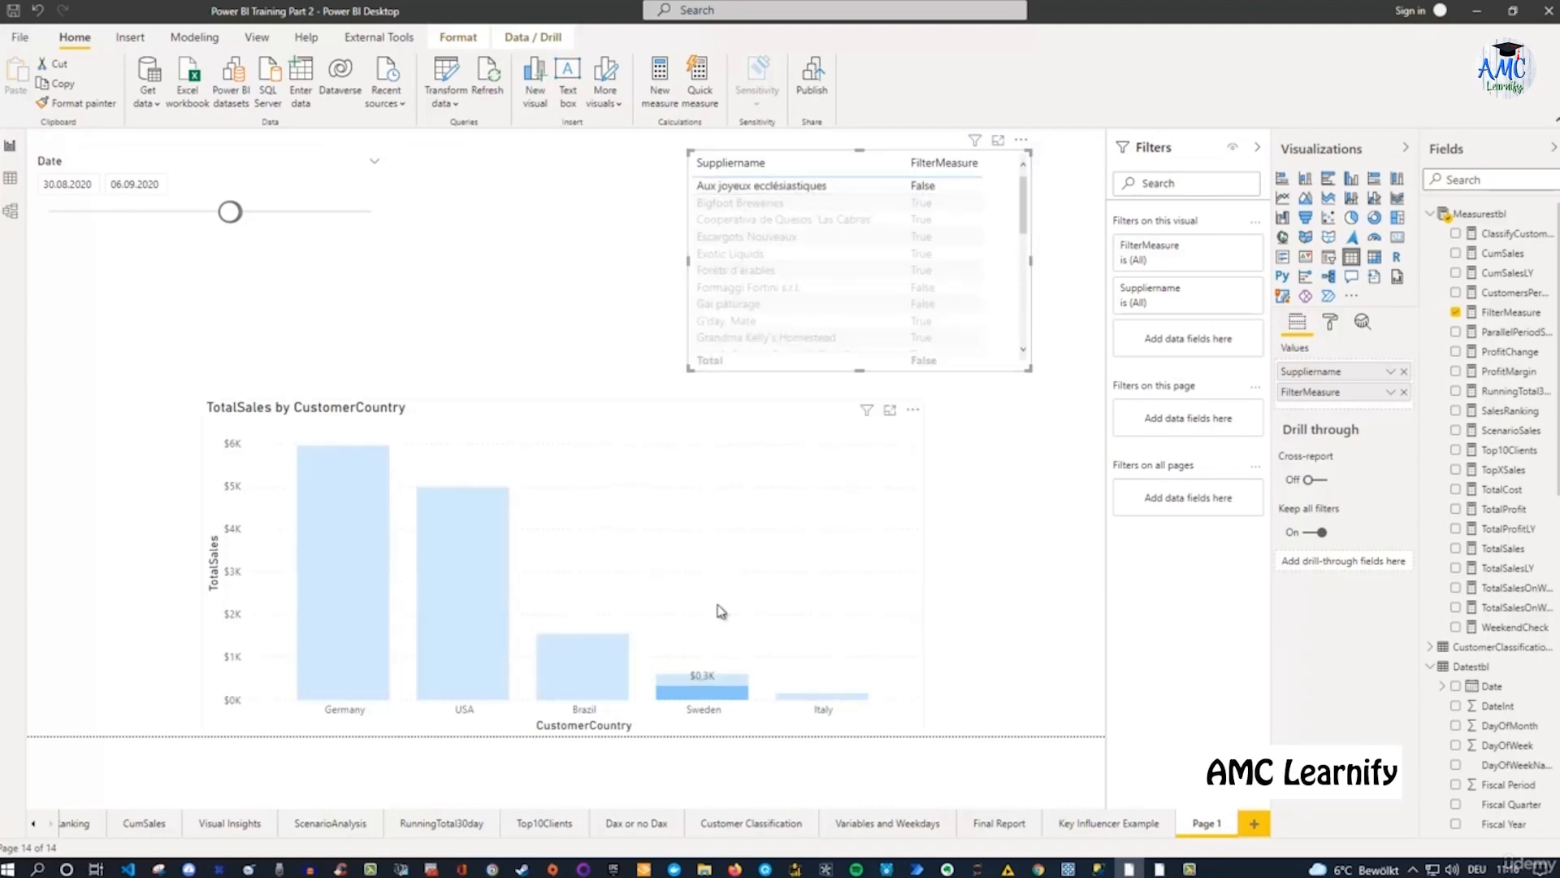
pyautogui.moveTo(727, 696)
# Make the supplier table filter the chart instead of highlighting it, and test with Exotic Liquids before clearing the selection.
pyautogui.click(469, 37)
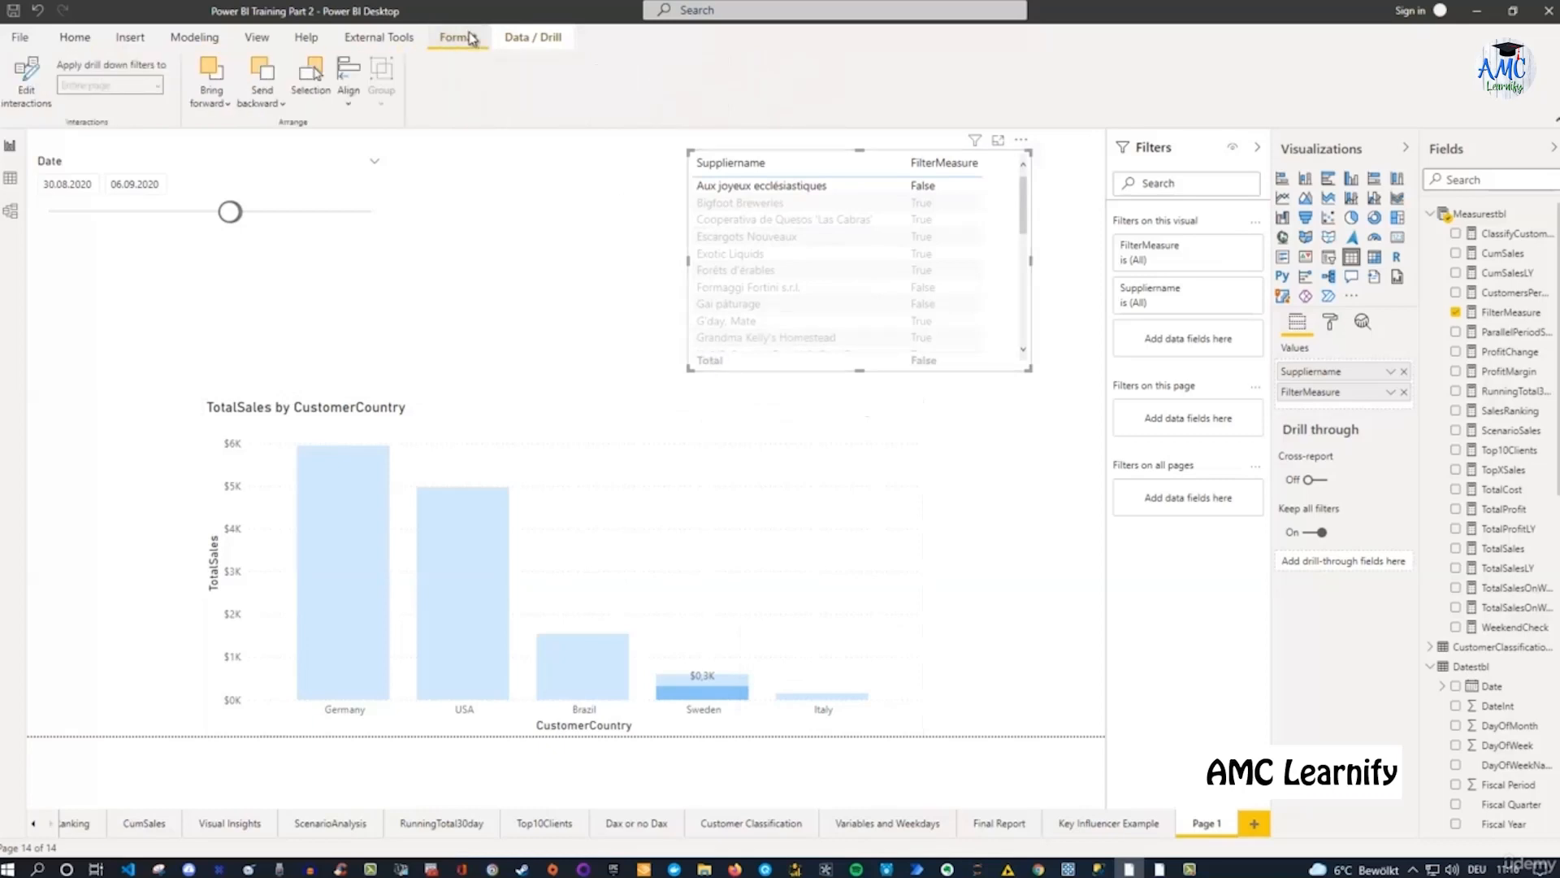
pyautogui.click(18, 104)
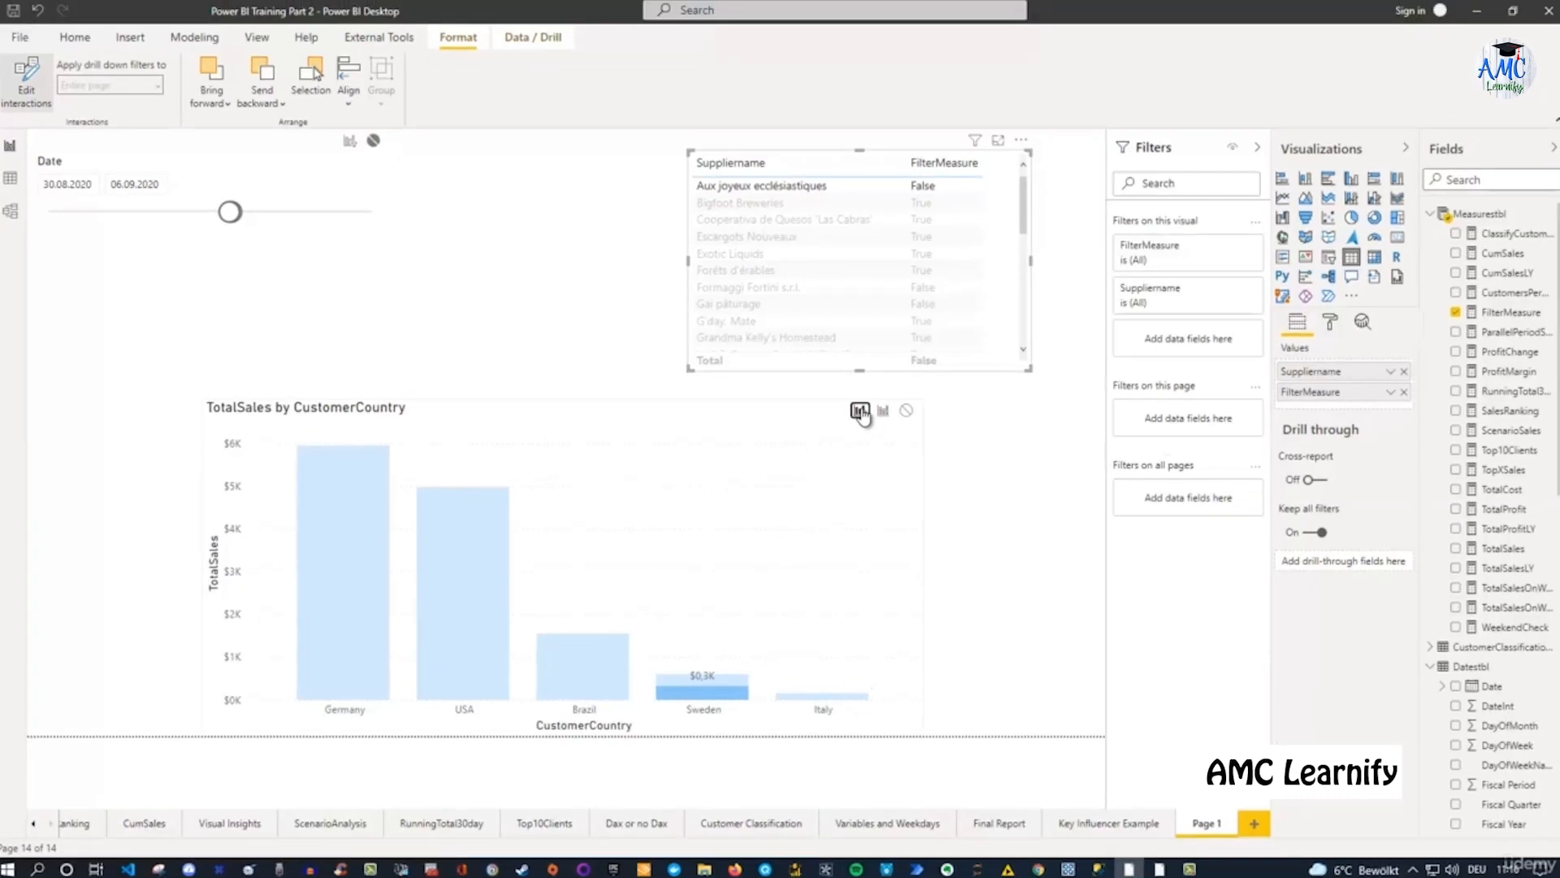
pyautogui.click(860, 410)
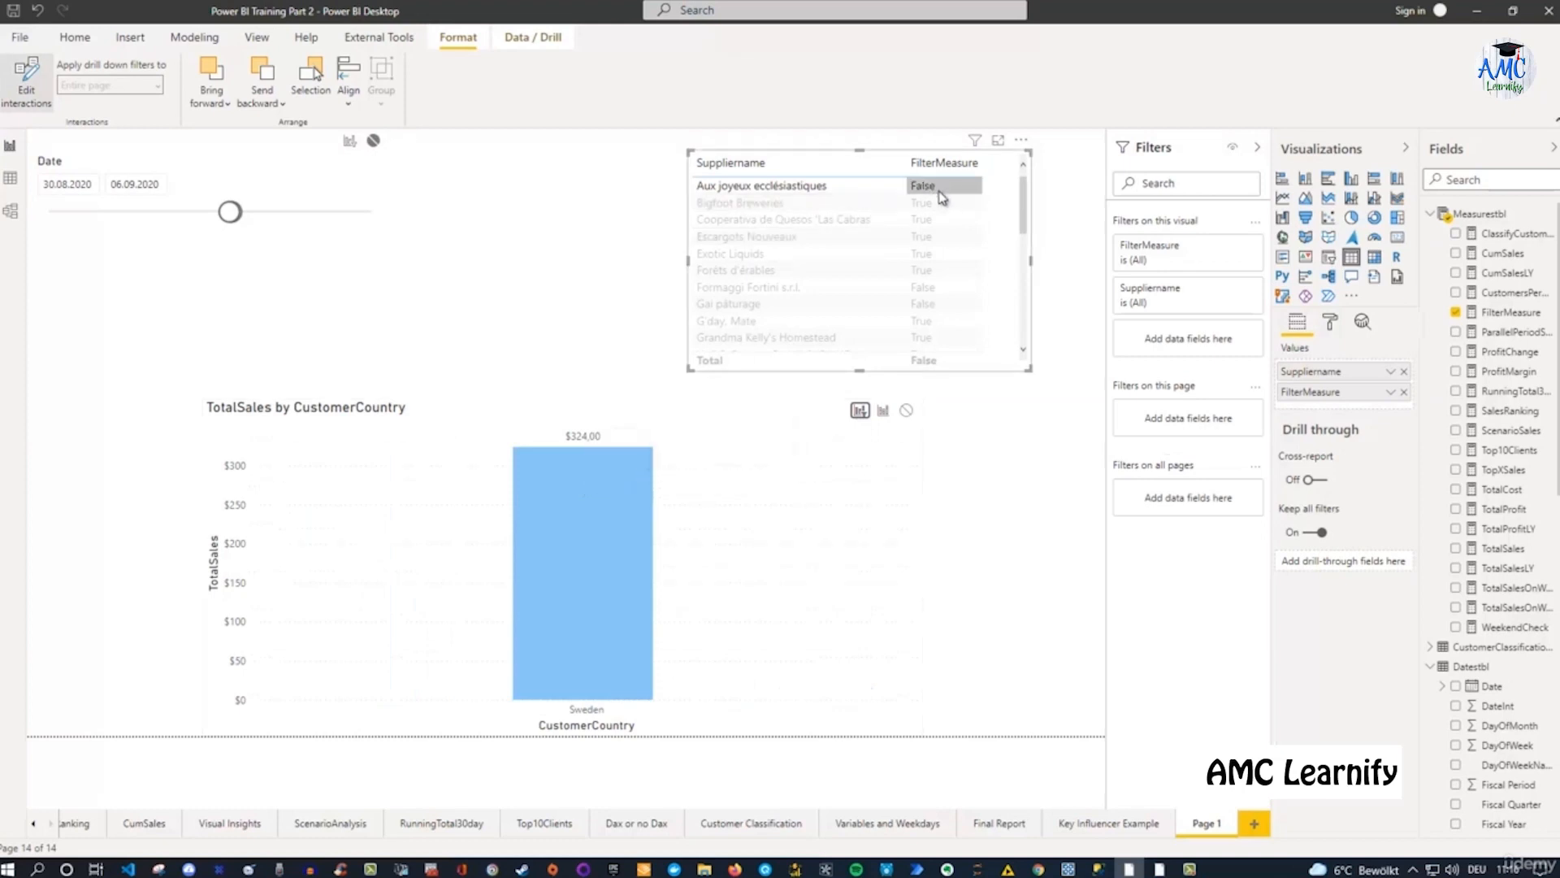
pyautogui.click(731, 258)
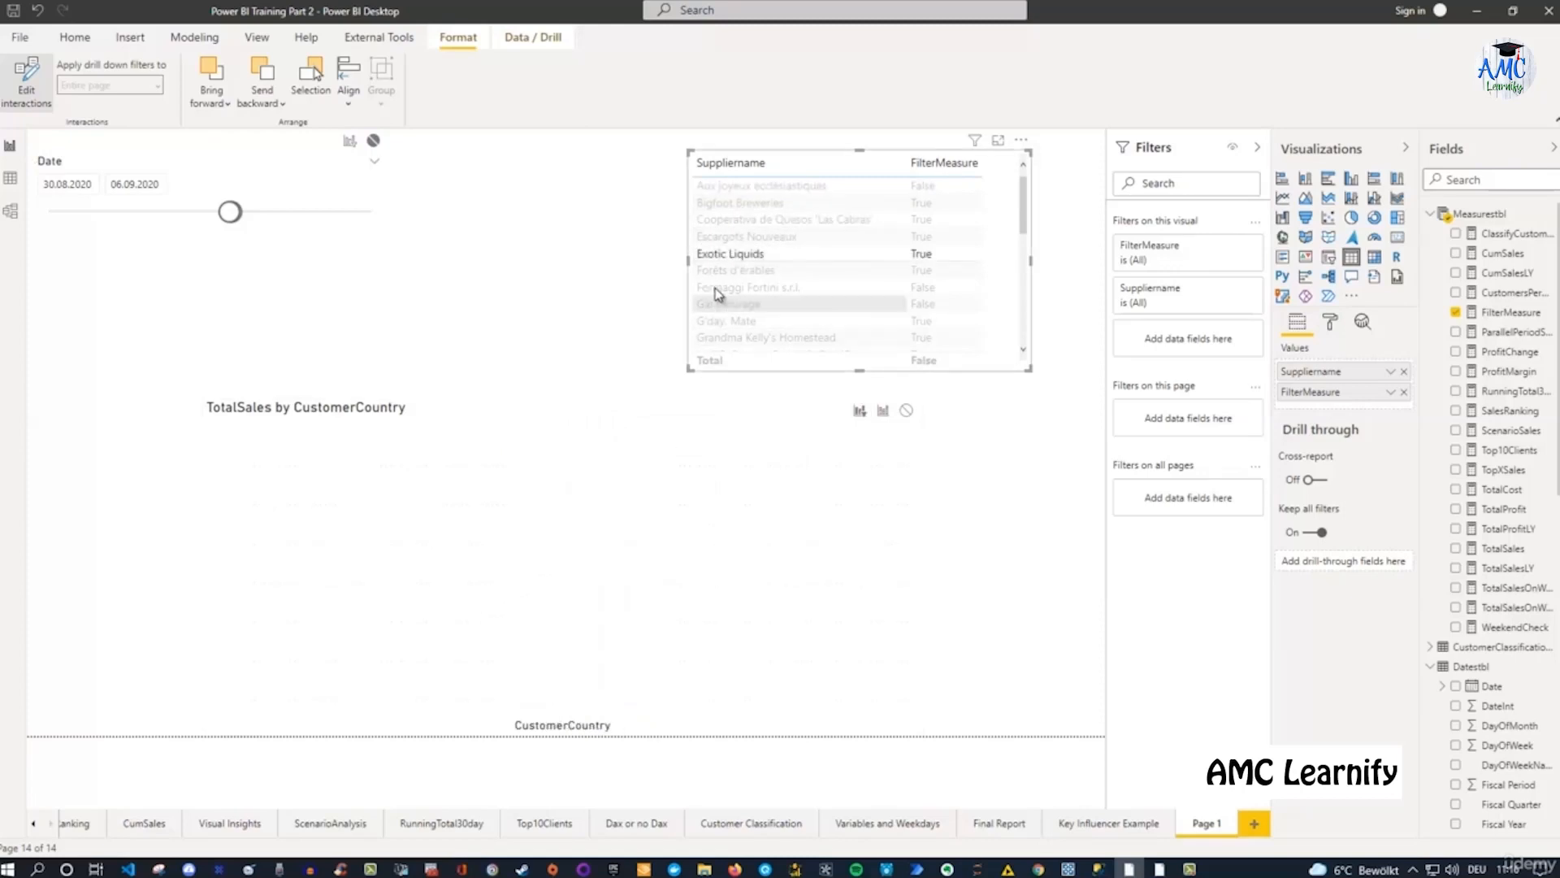
pyautogui.click(729, 262)
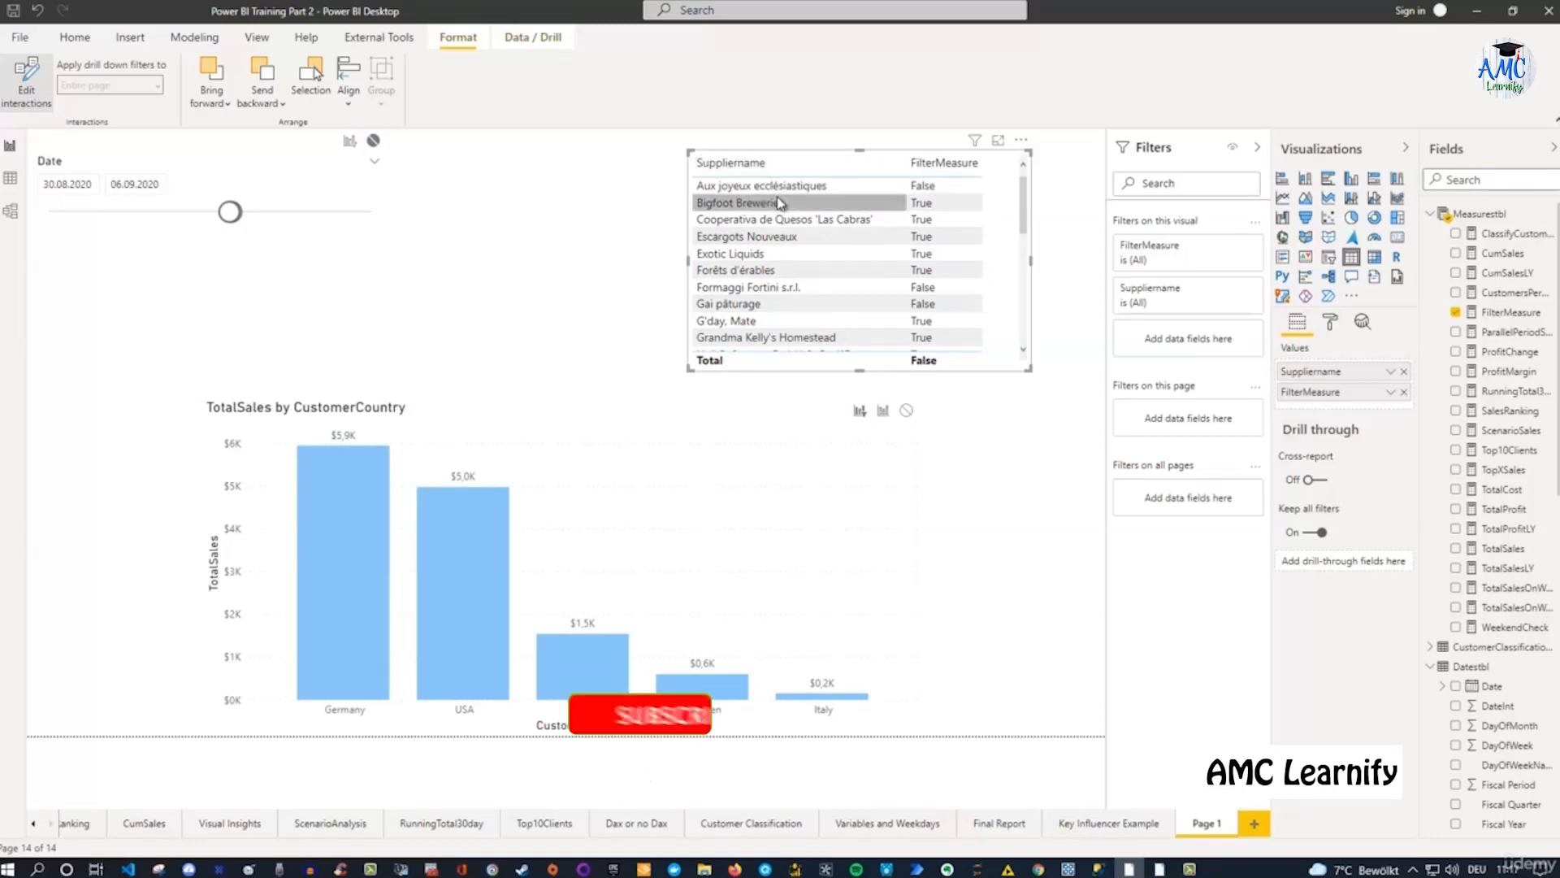
# Remove FilterMeasure from the supplier table and convert it back to a slicer.
pyautogui.click(1403, 392)
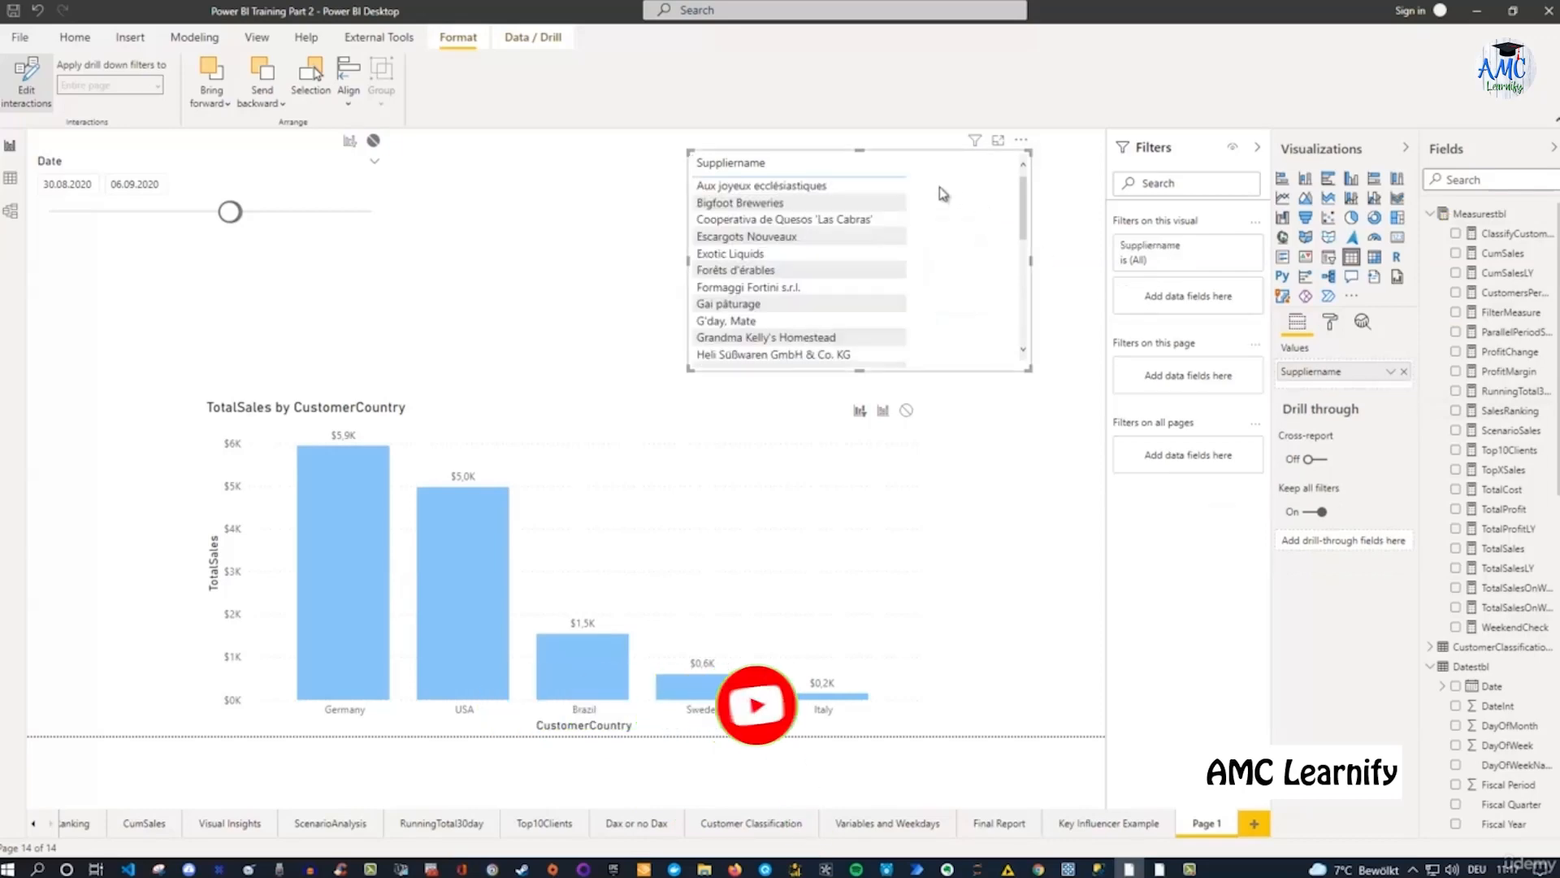
pyautogui.click(1330, 258)
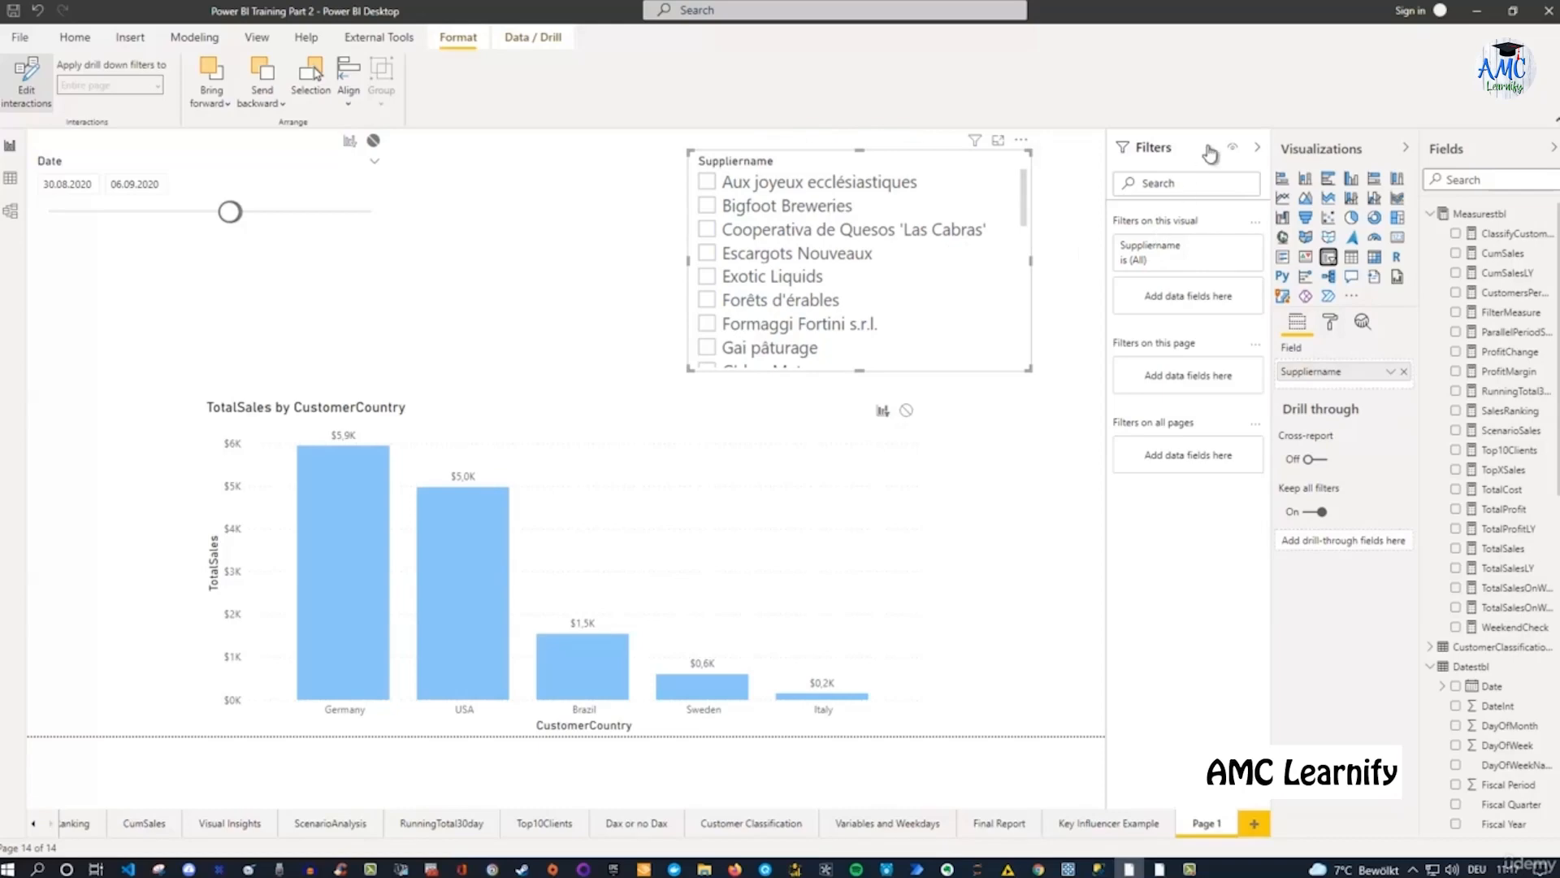
# Examine the filter types available for the supplier slicer's visual-level Suppliername filter.
pyautogui.click(1260, 150)
pyautogui.click(1259, 150)
pyautogui.click(1232, 246)
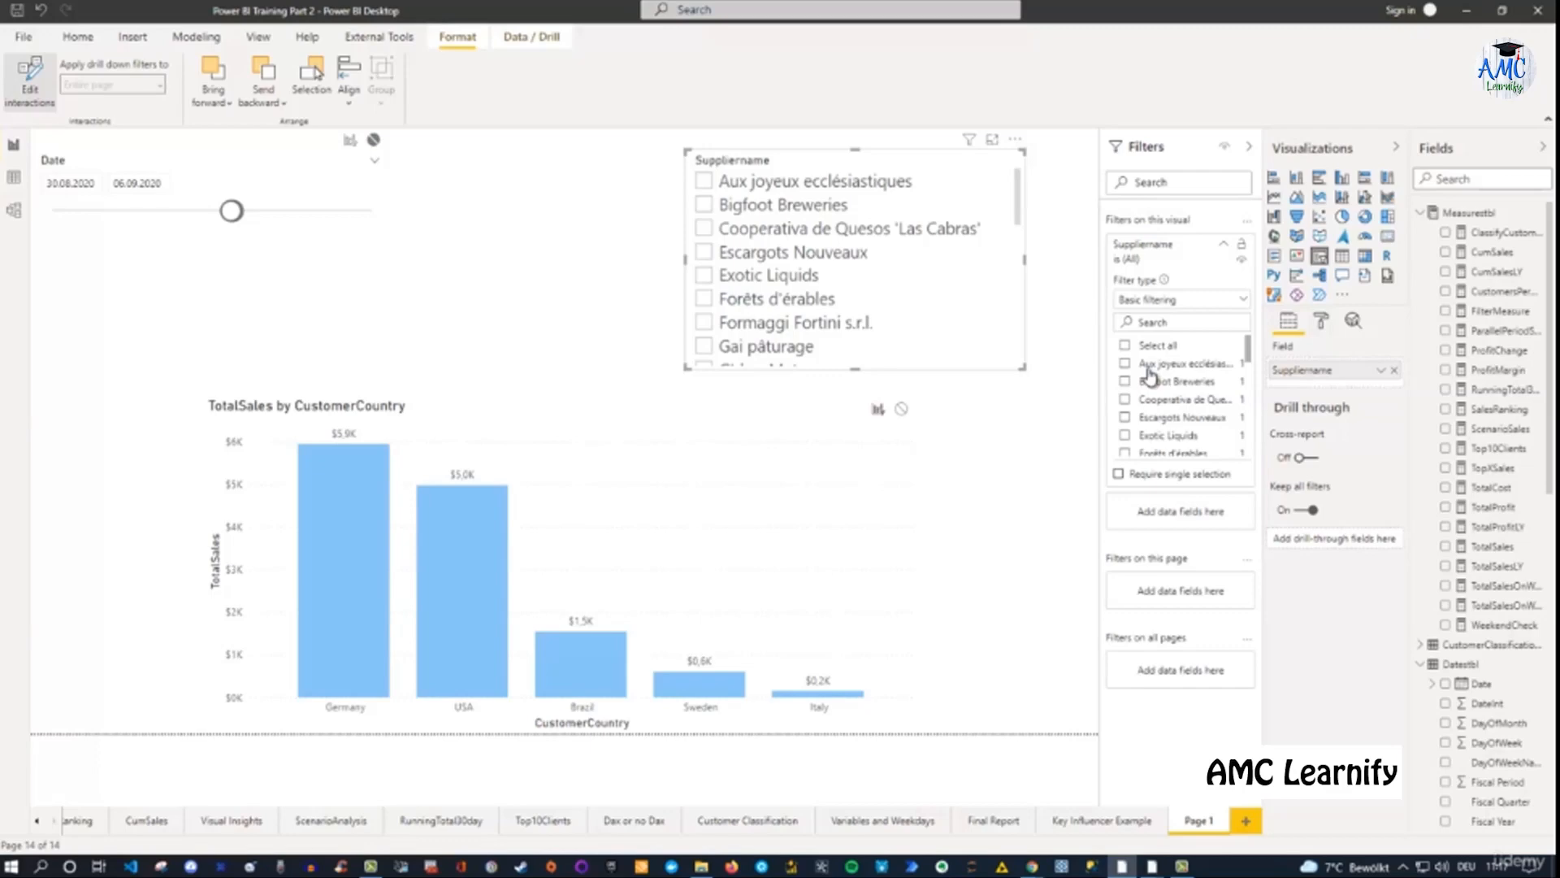
pyautogui.click(1229, 305)
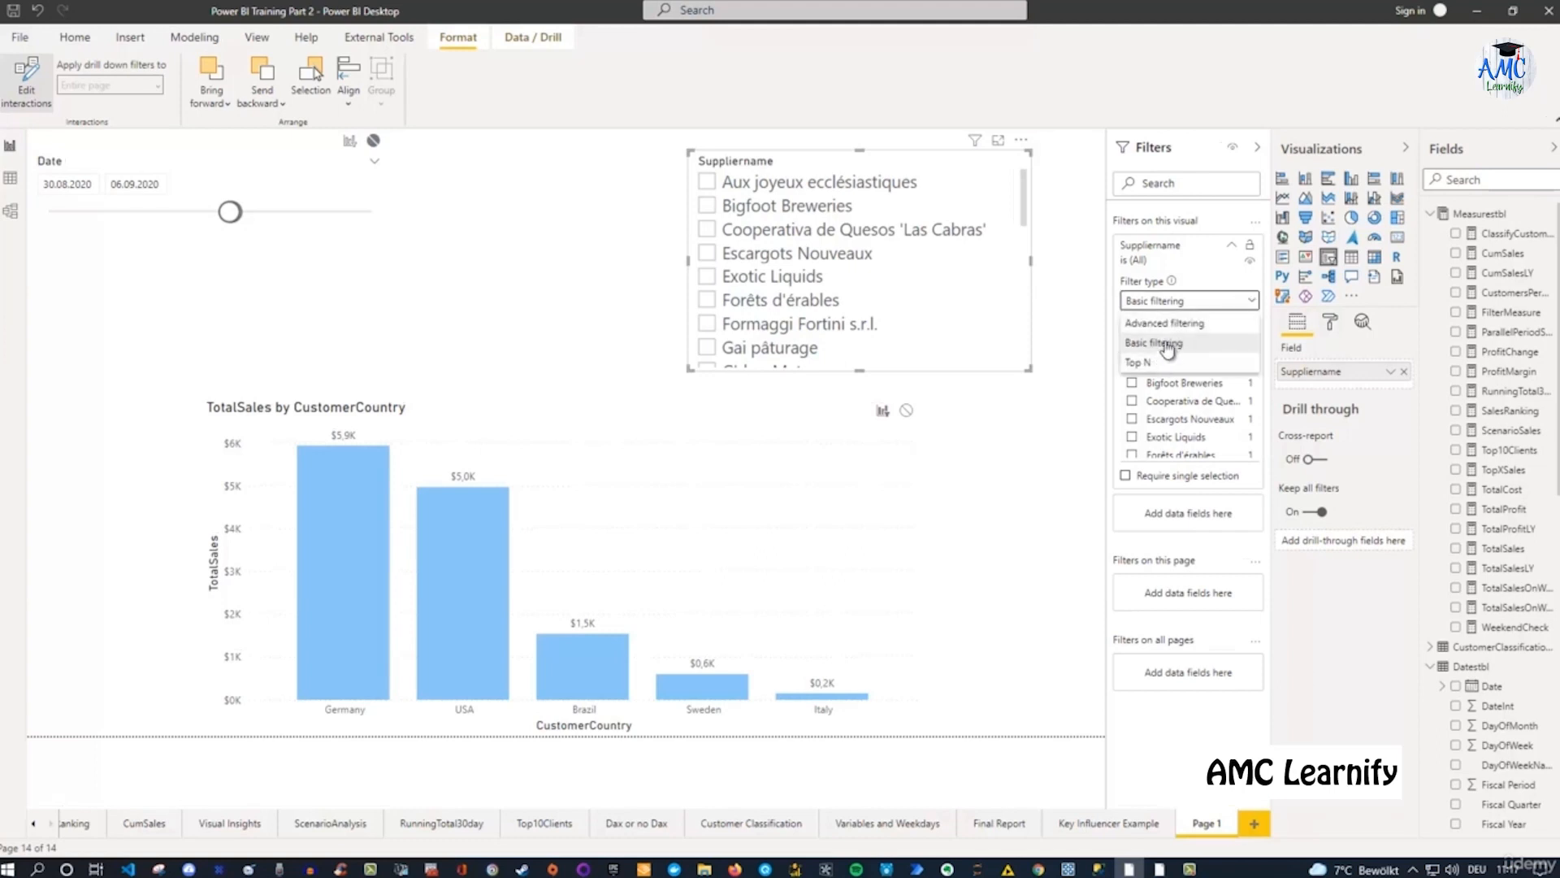
pyautogui.click(1223, 272)
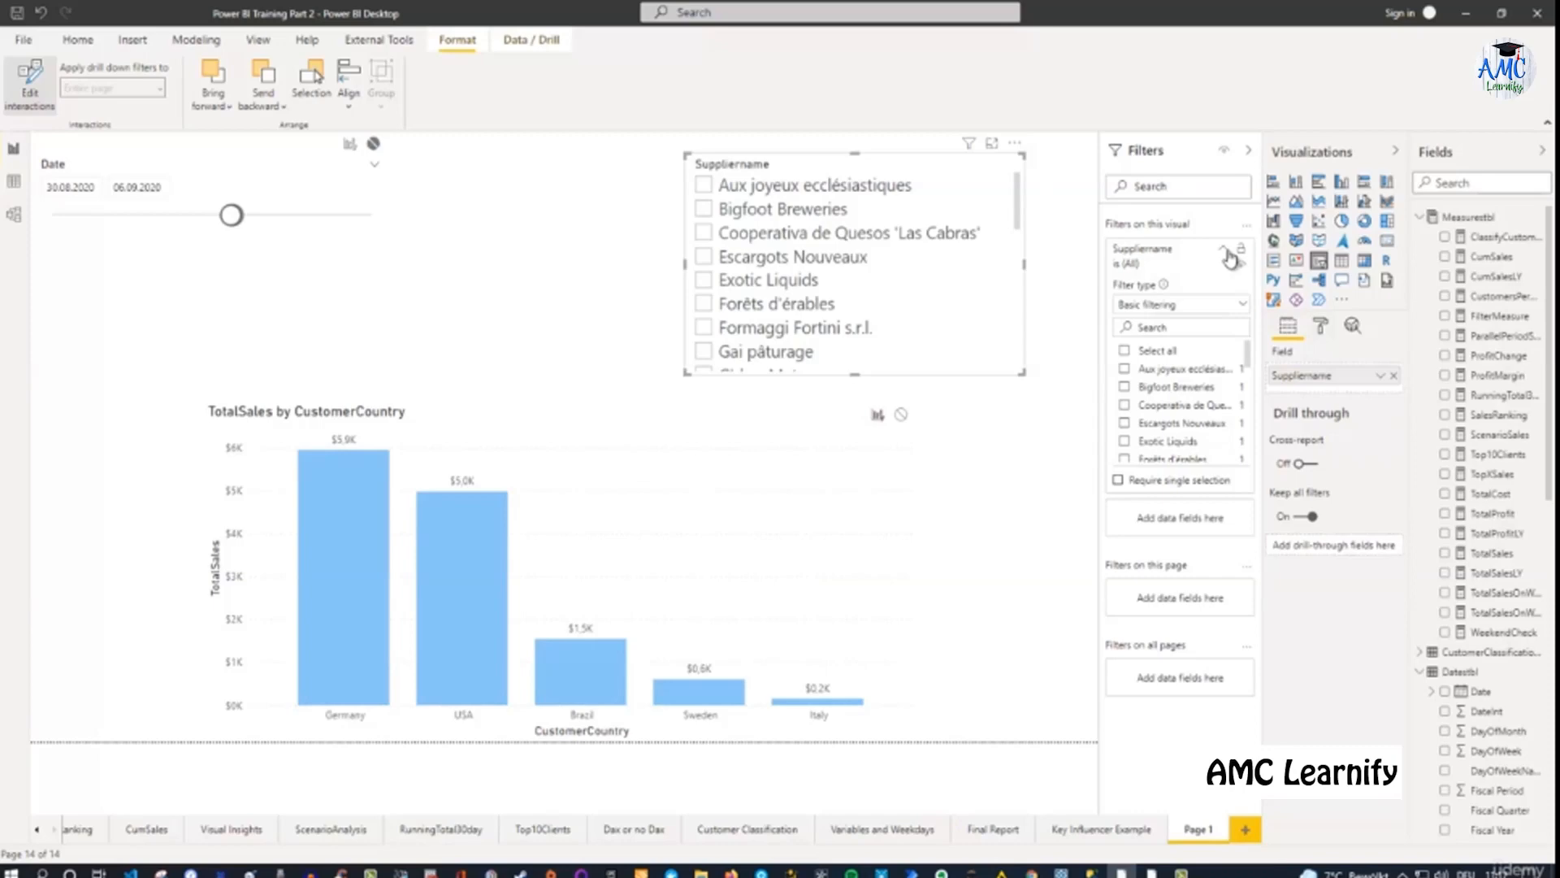
pyautogui.click(1229, 255)
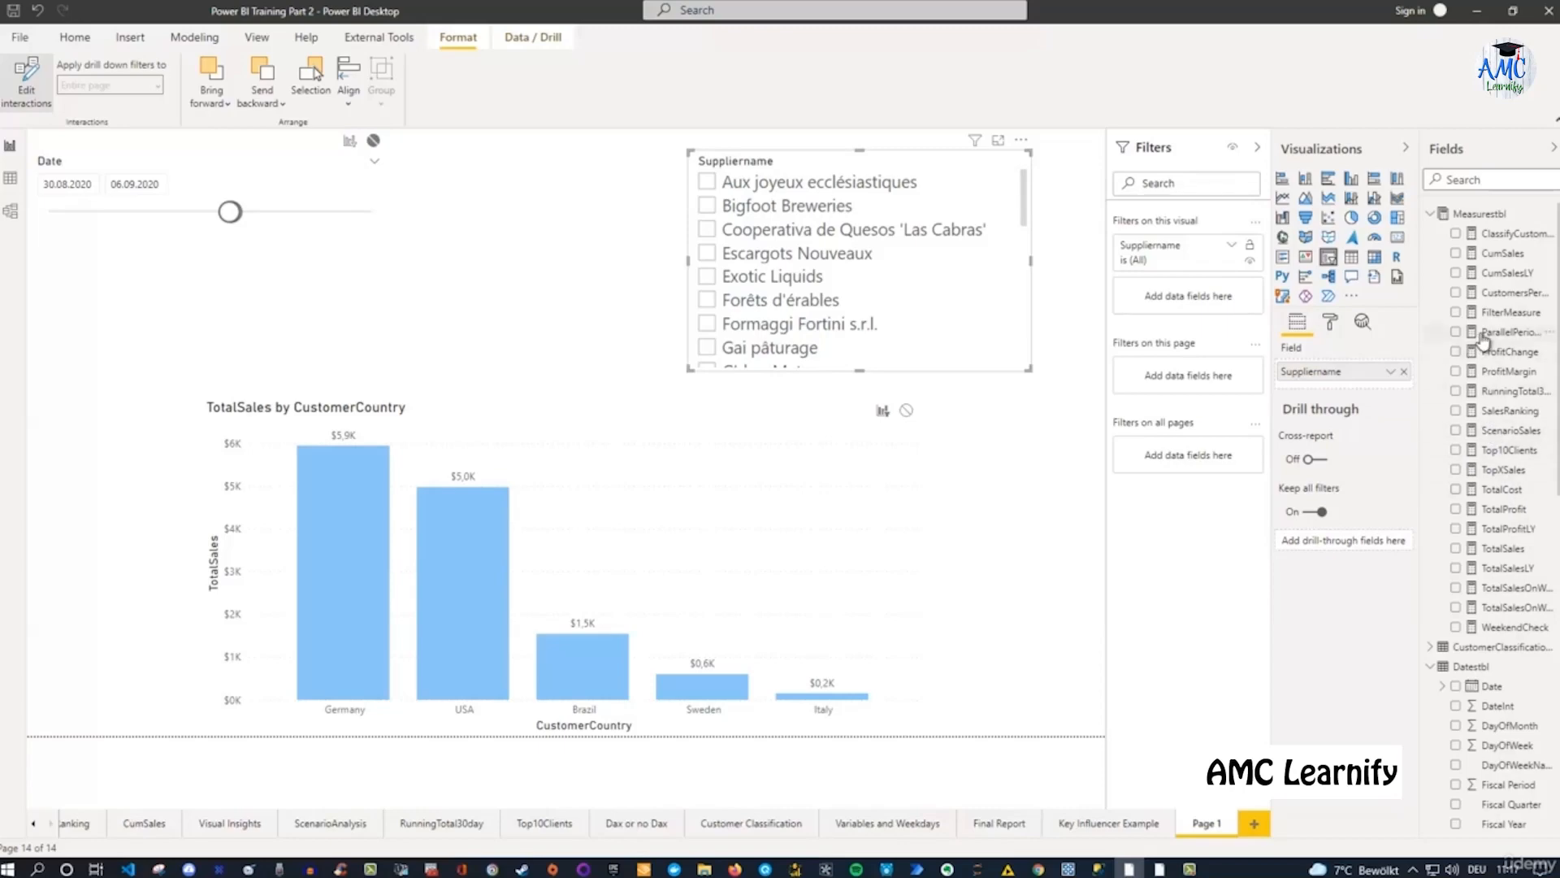
# Try FilterMeasure as a visual-level filter on the supplier slicer and remove it.
pyautogui.moveTo(1498, 318); pyautogui.dragTo(1192, 303)
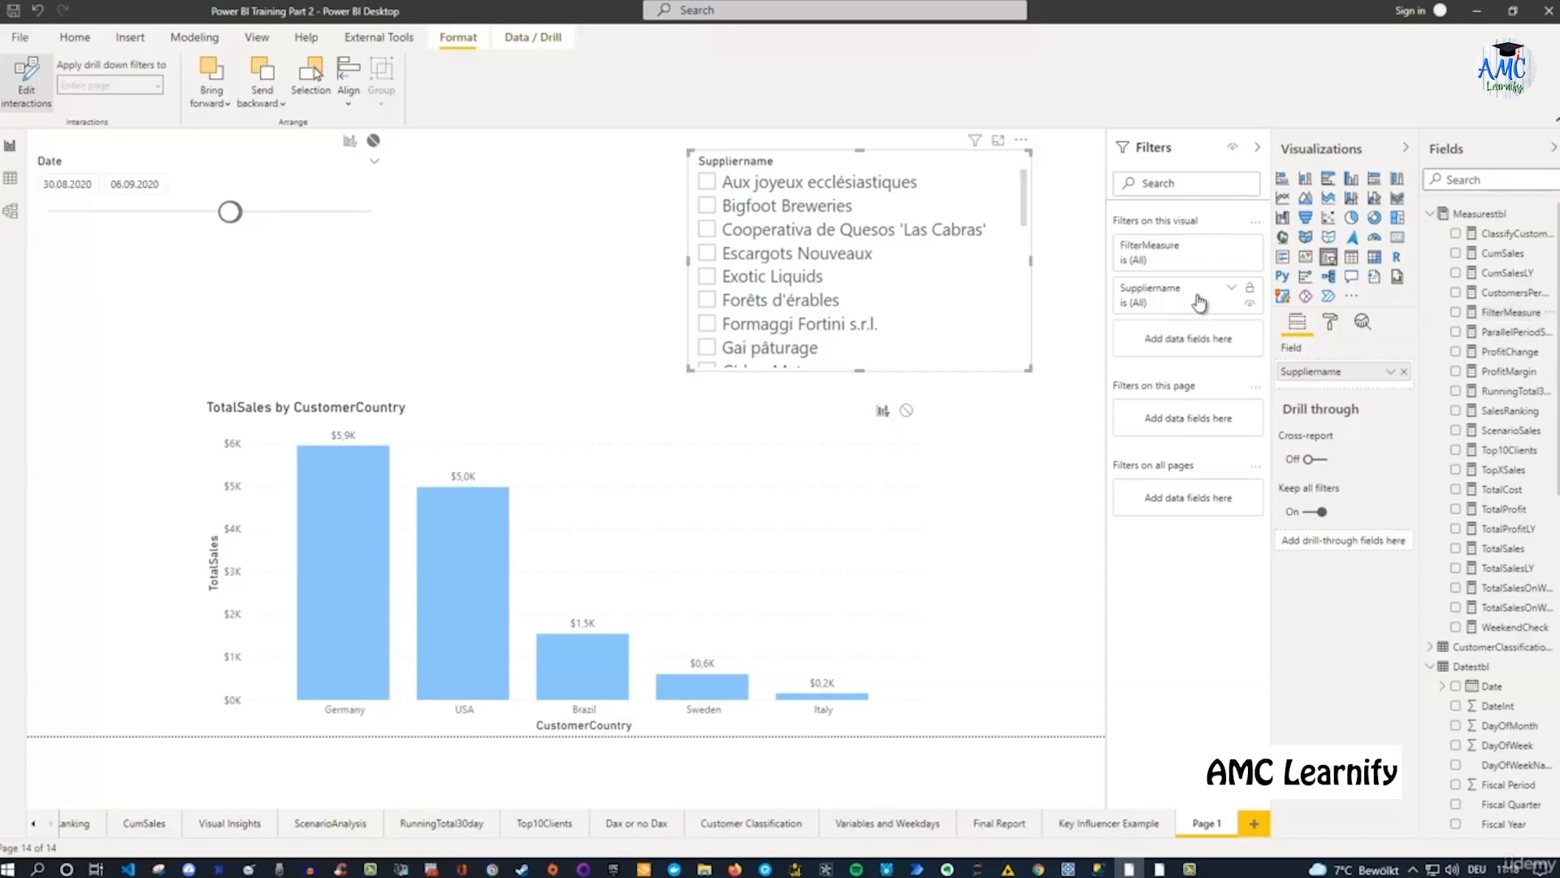
pyautogui.click(1215, 247)
pyautogui.click(1232, 246)
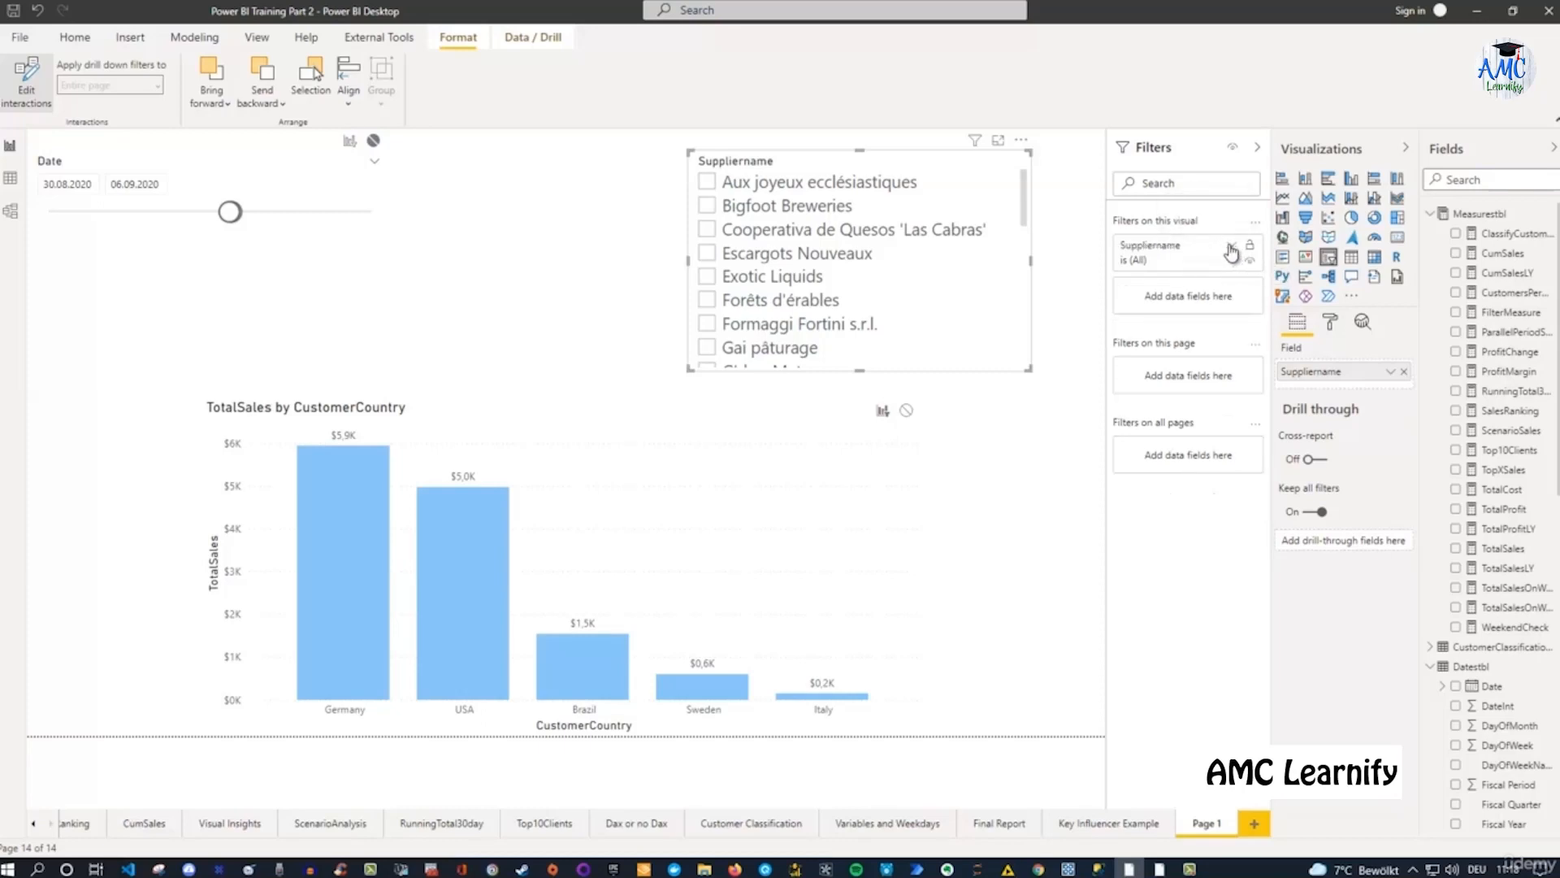
# Wrap the FilterMeasure formula in INT so it reads INT(ISEMPTY(Orderstbl)), and commit it.
pyautogui.click(1511, 317)
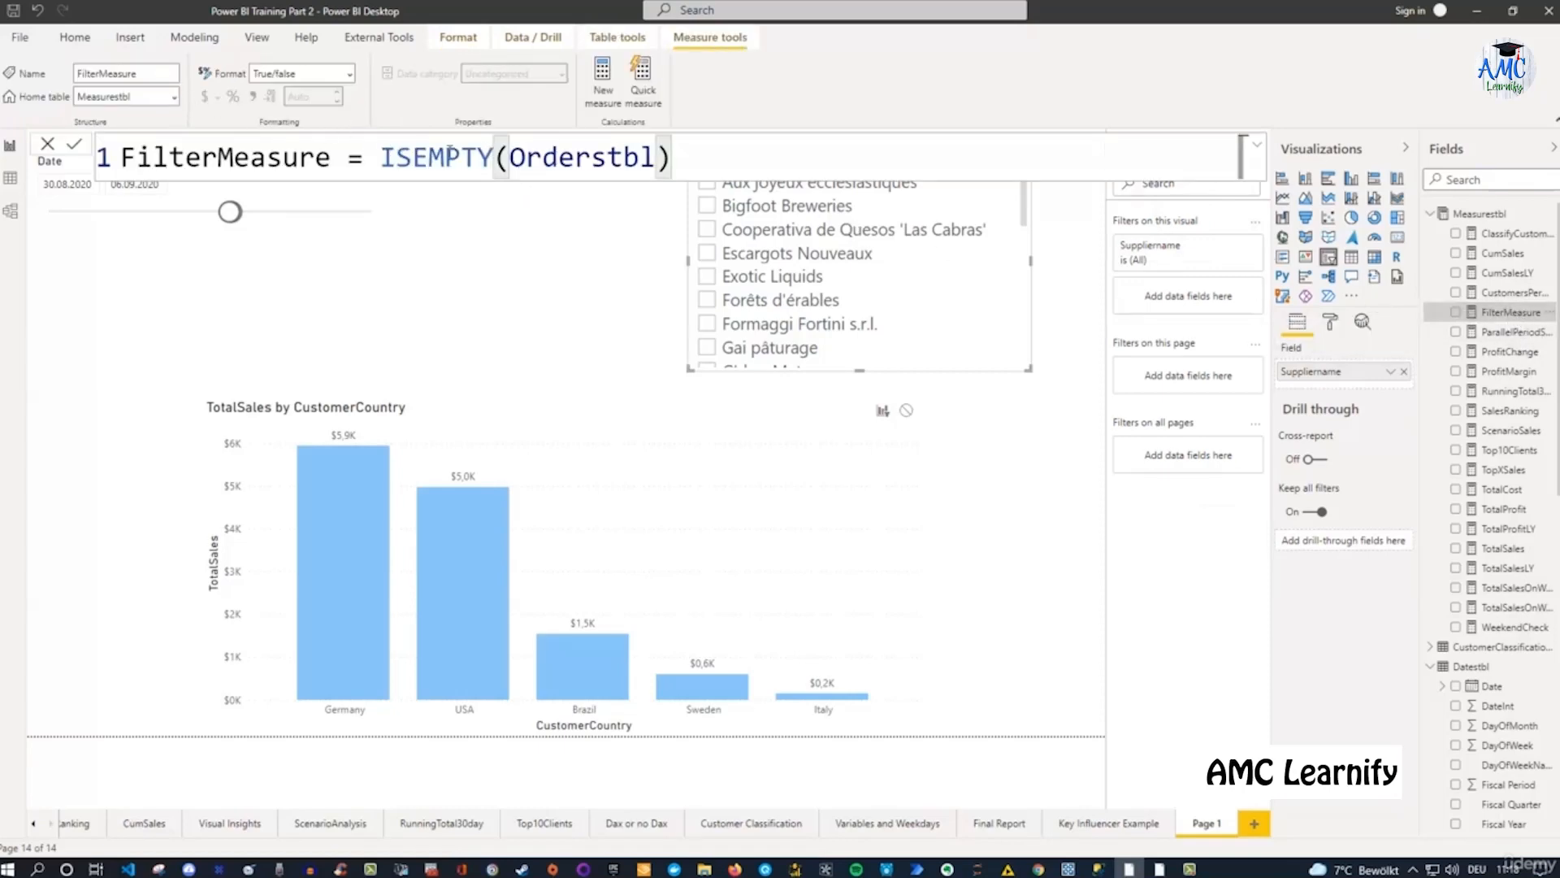
pyautogui.doubleClick(388, 154)
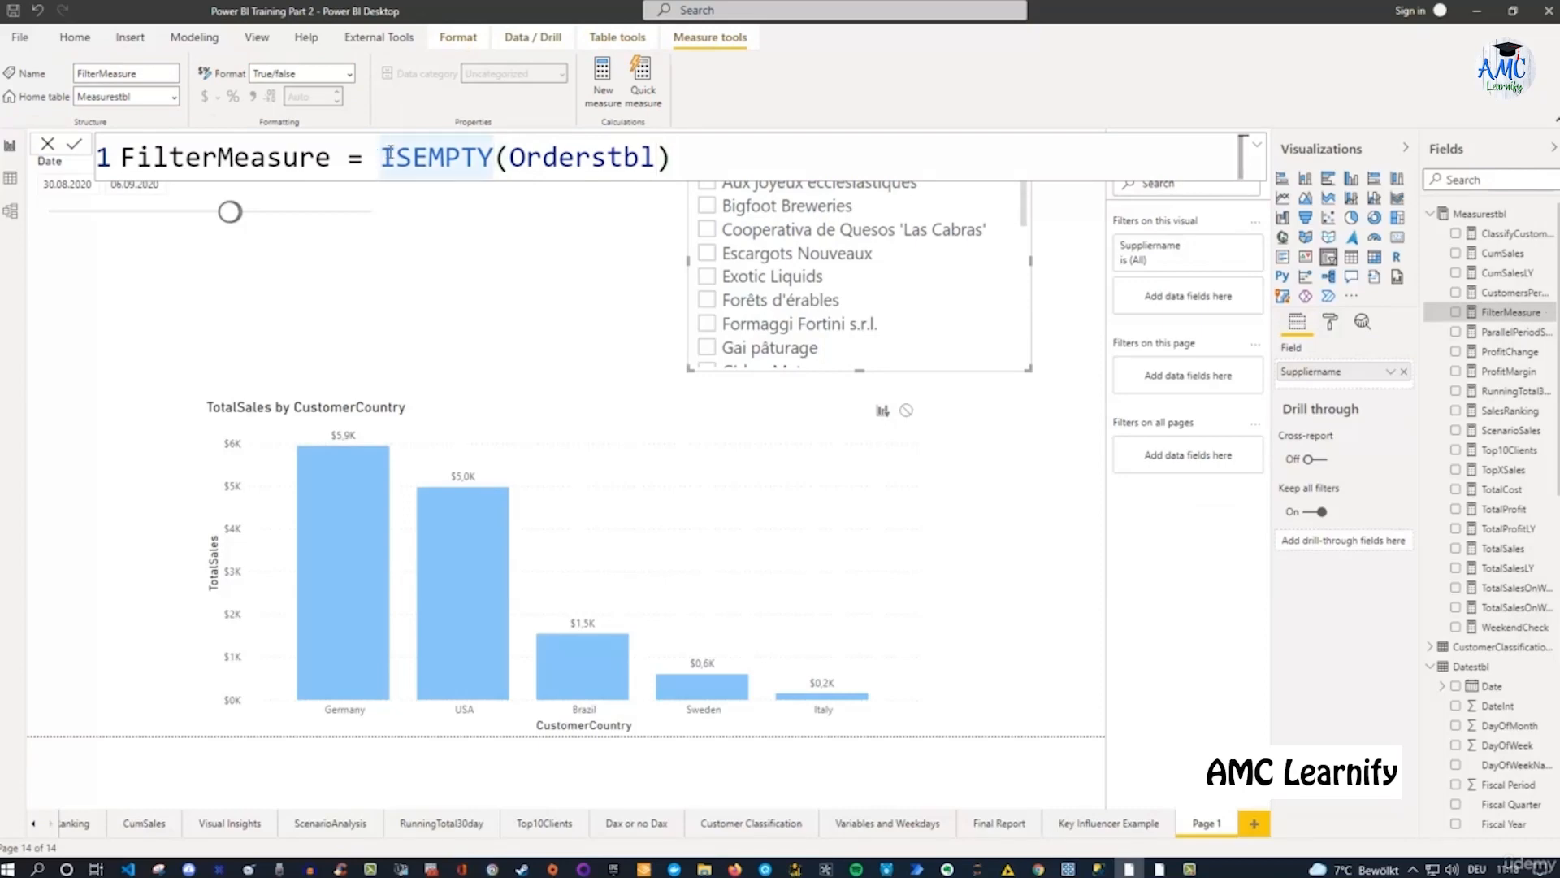
pyautogui.click(390, 155)
pyautogui.write('INT(')
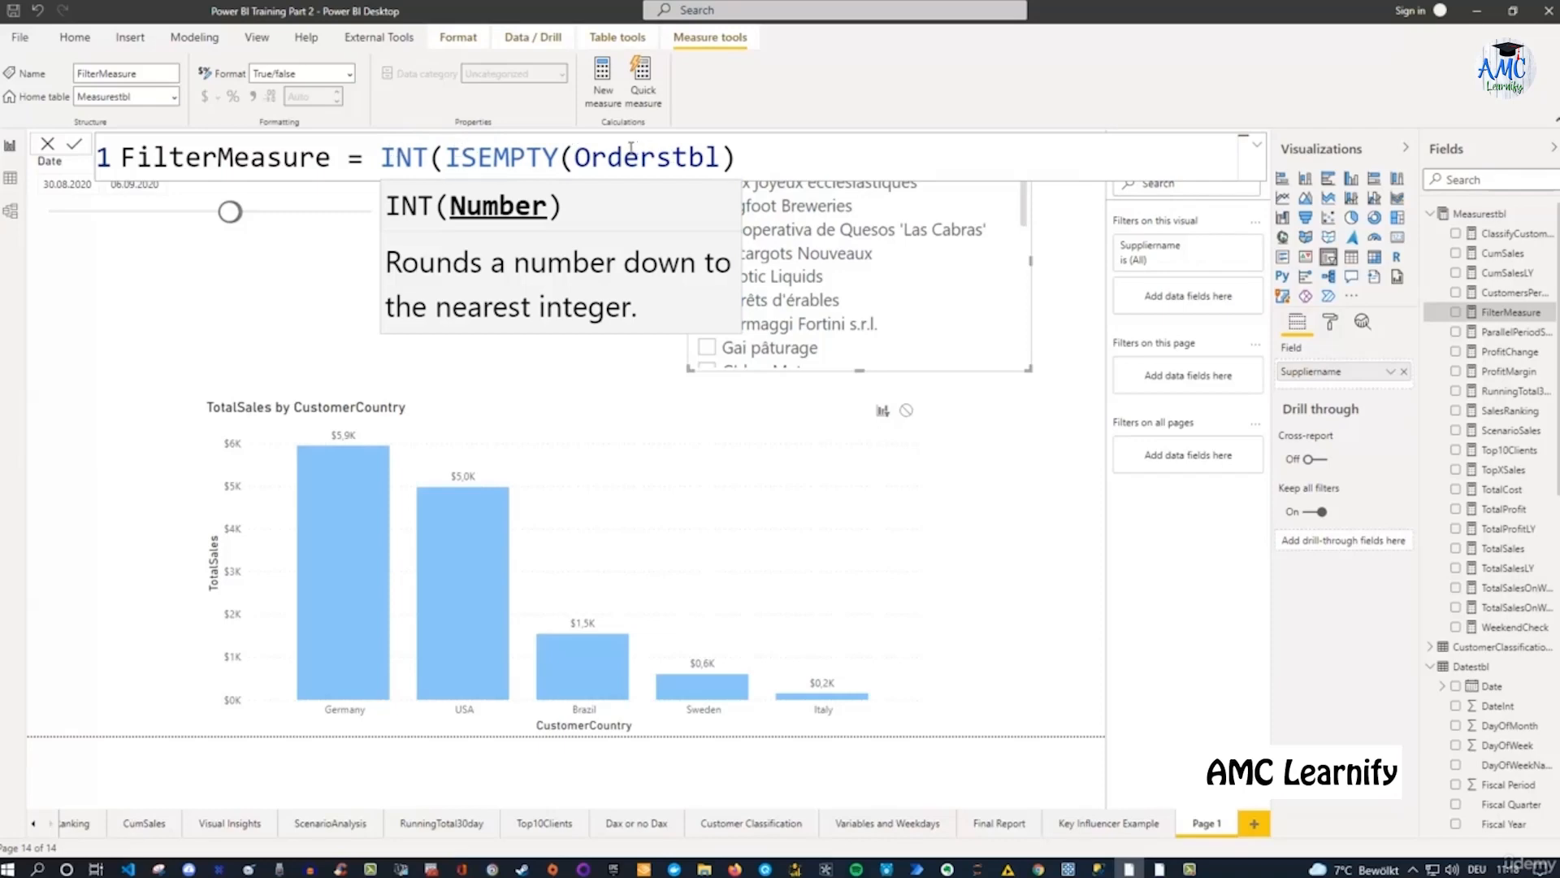
pyautogui.click(749, 157)
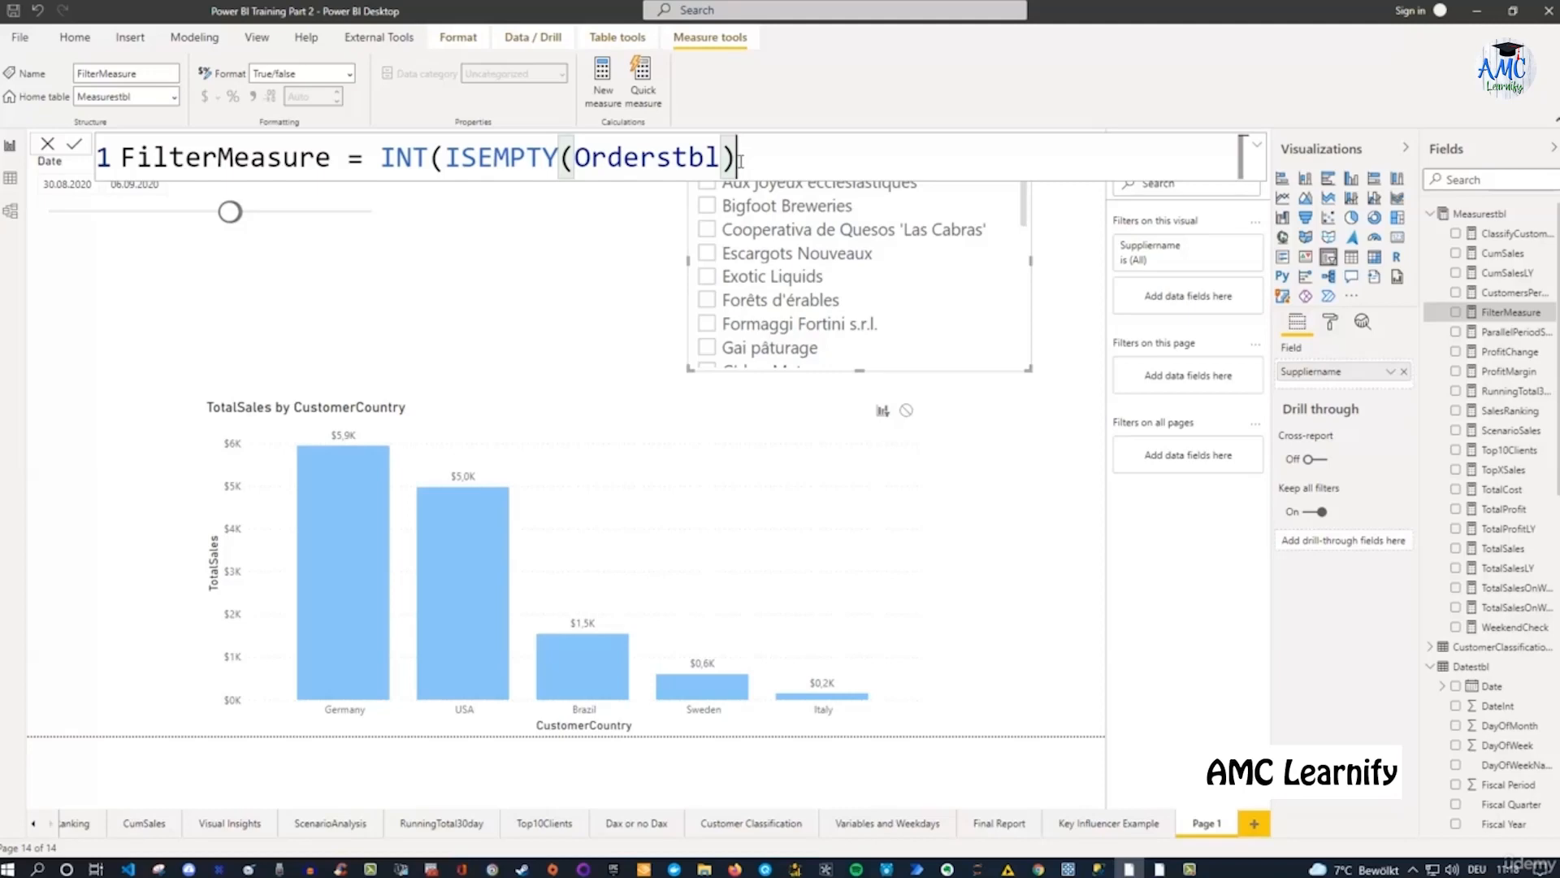
pyautogui.write(')')
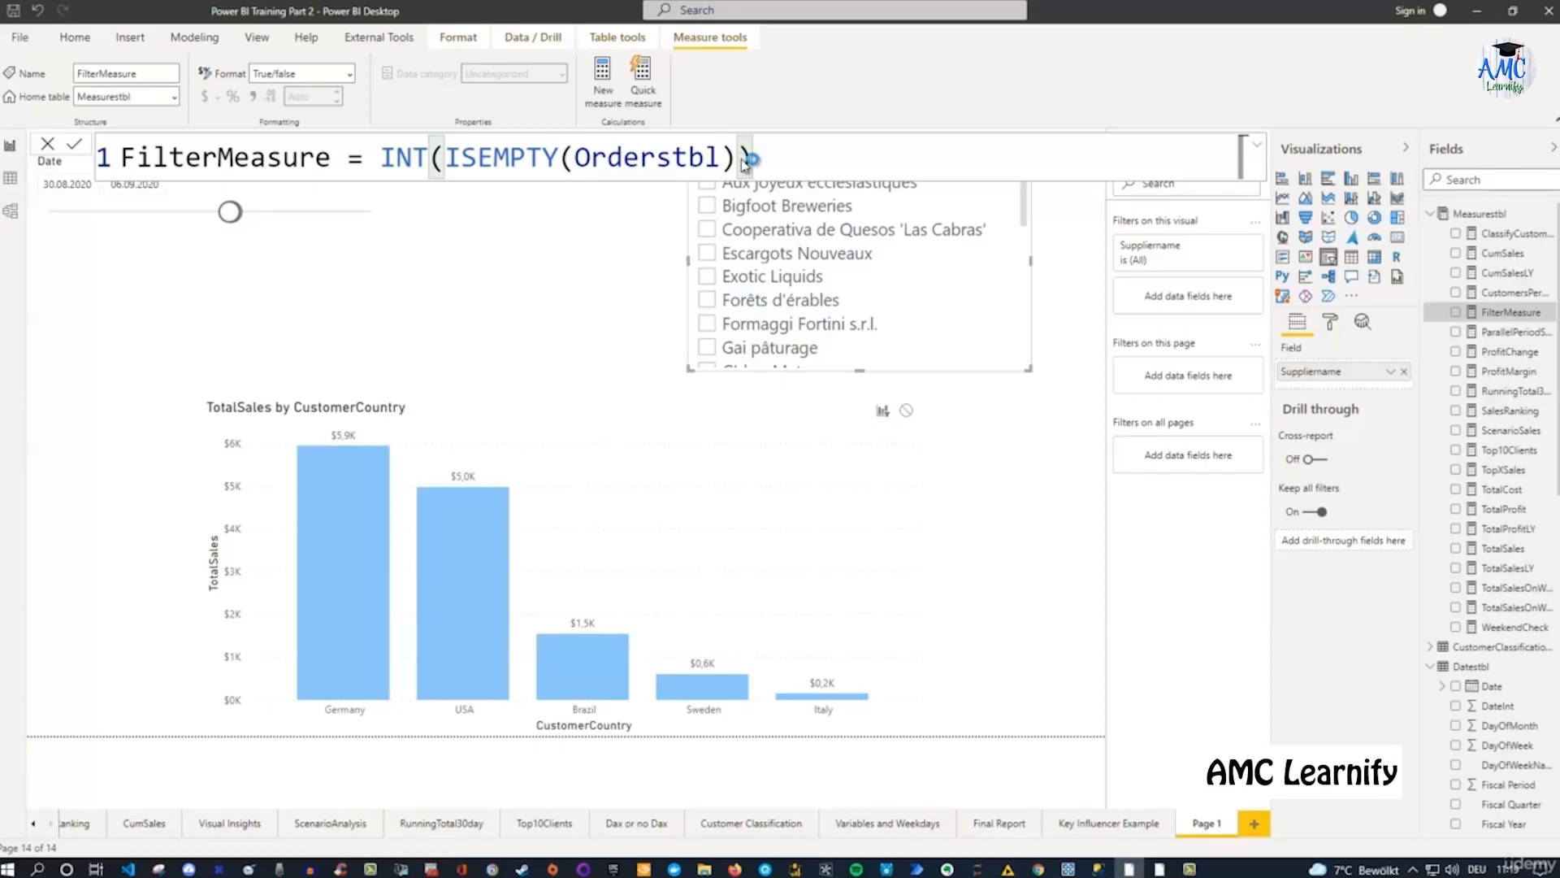
pyautogui.press('Return')
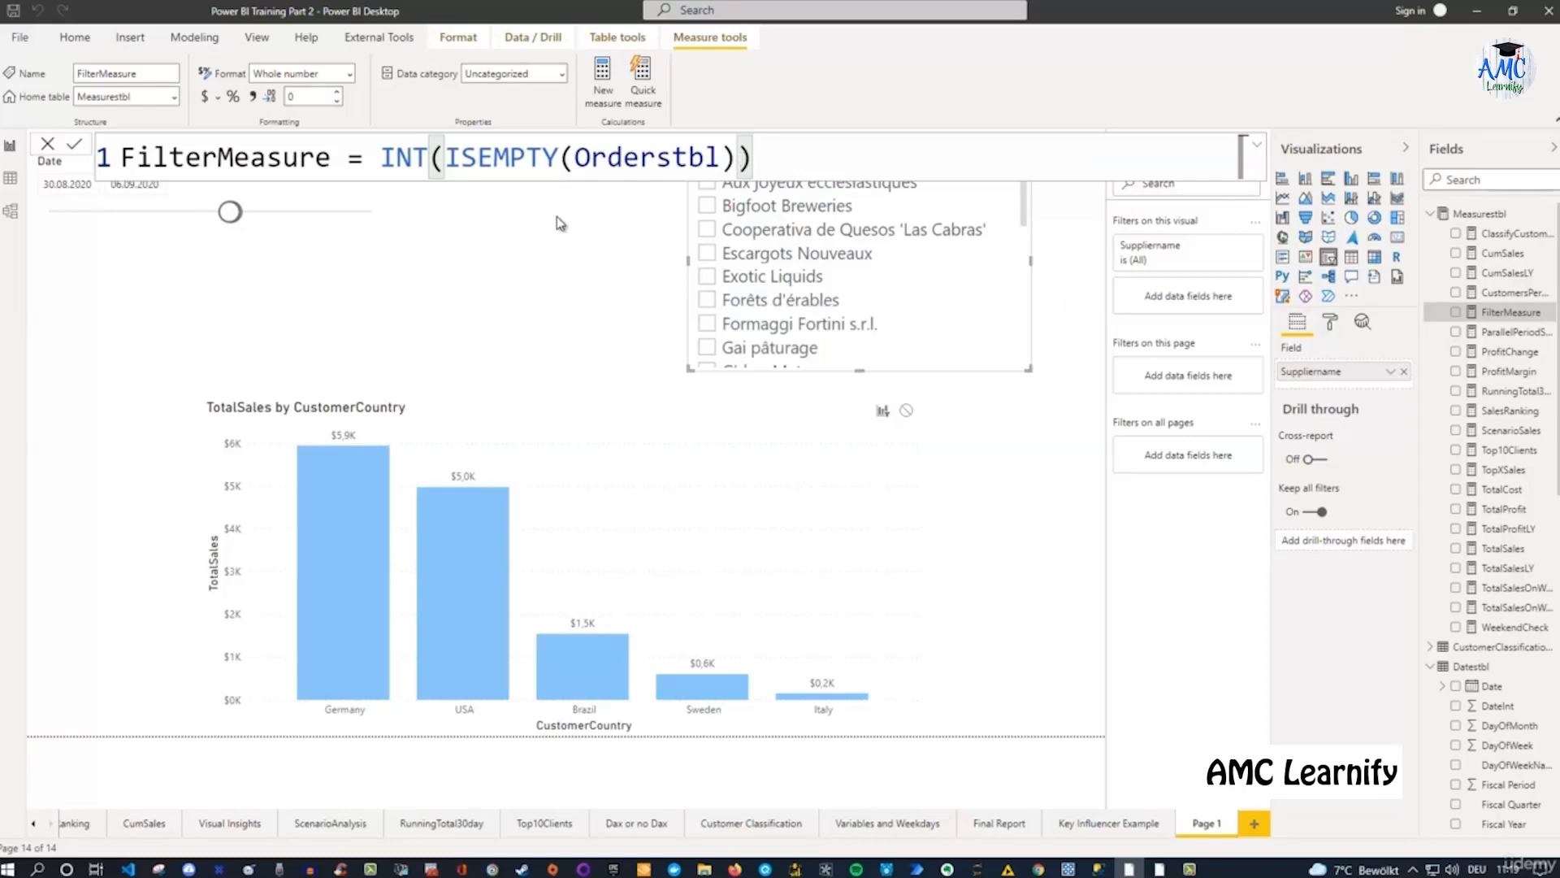
pyautogui.click(564, 228)
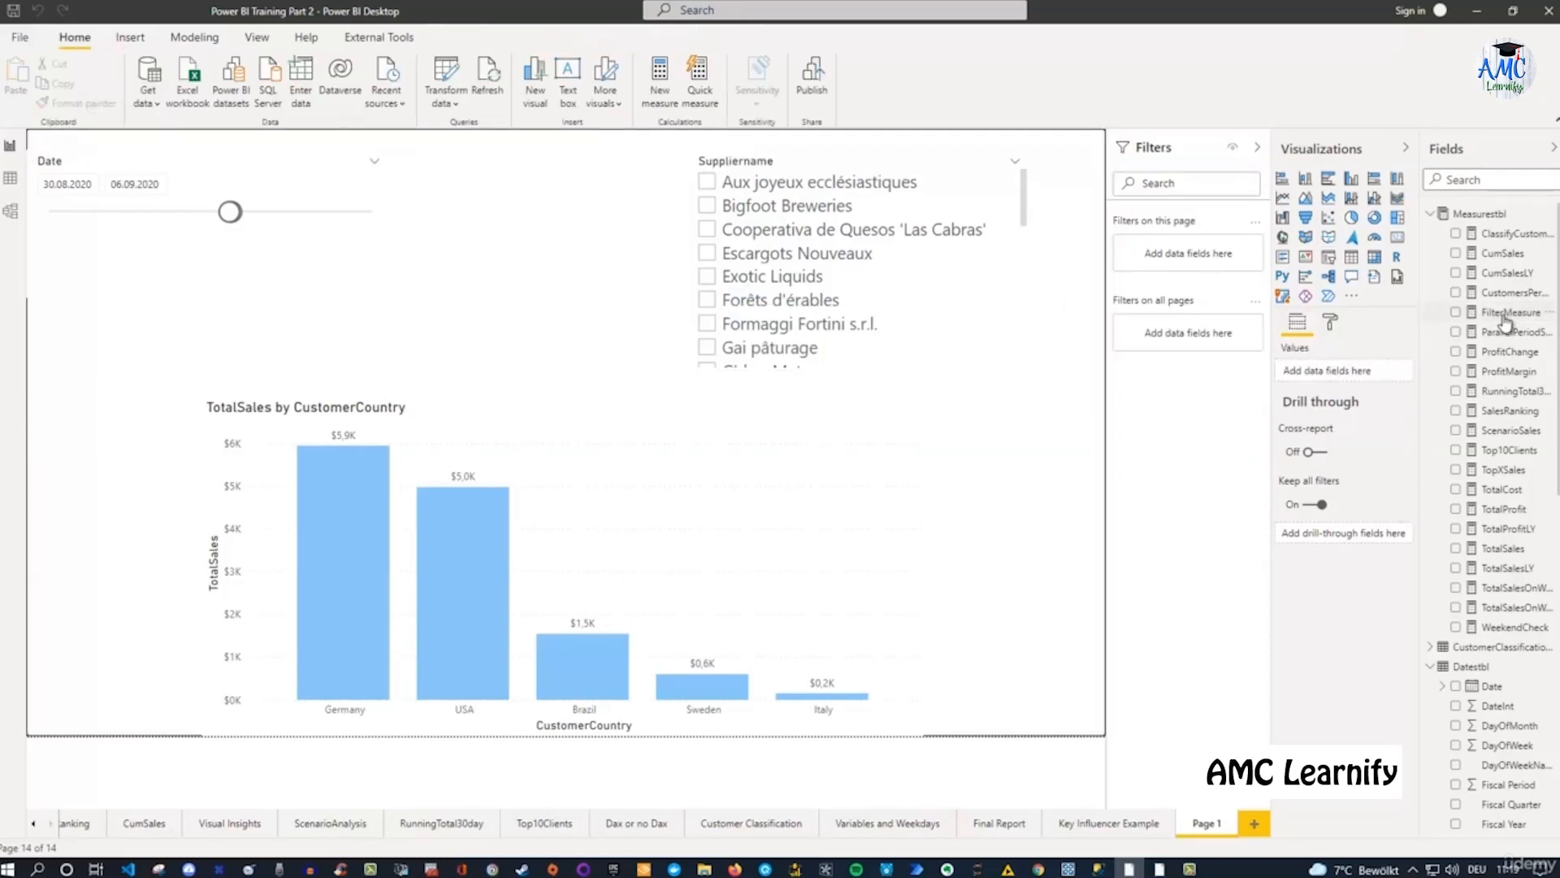
# Add FilterMeasure as a visual-level filter on the supplier slicer, showing items when the value is 0, and apply it.
pyautogui.click(962, 170)
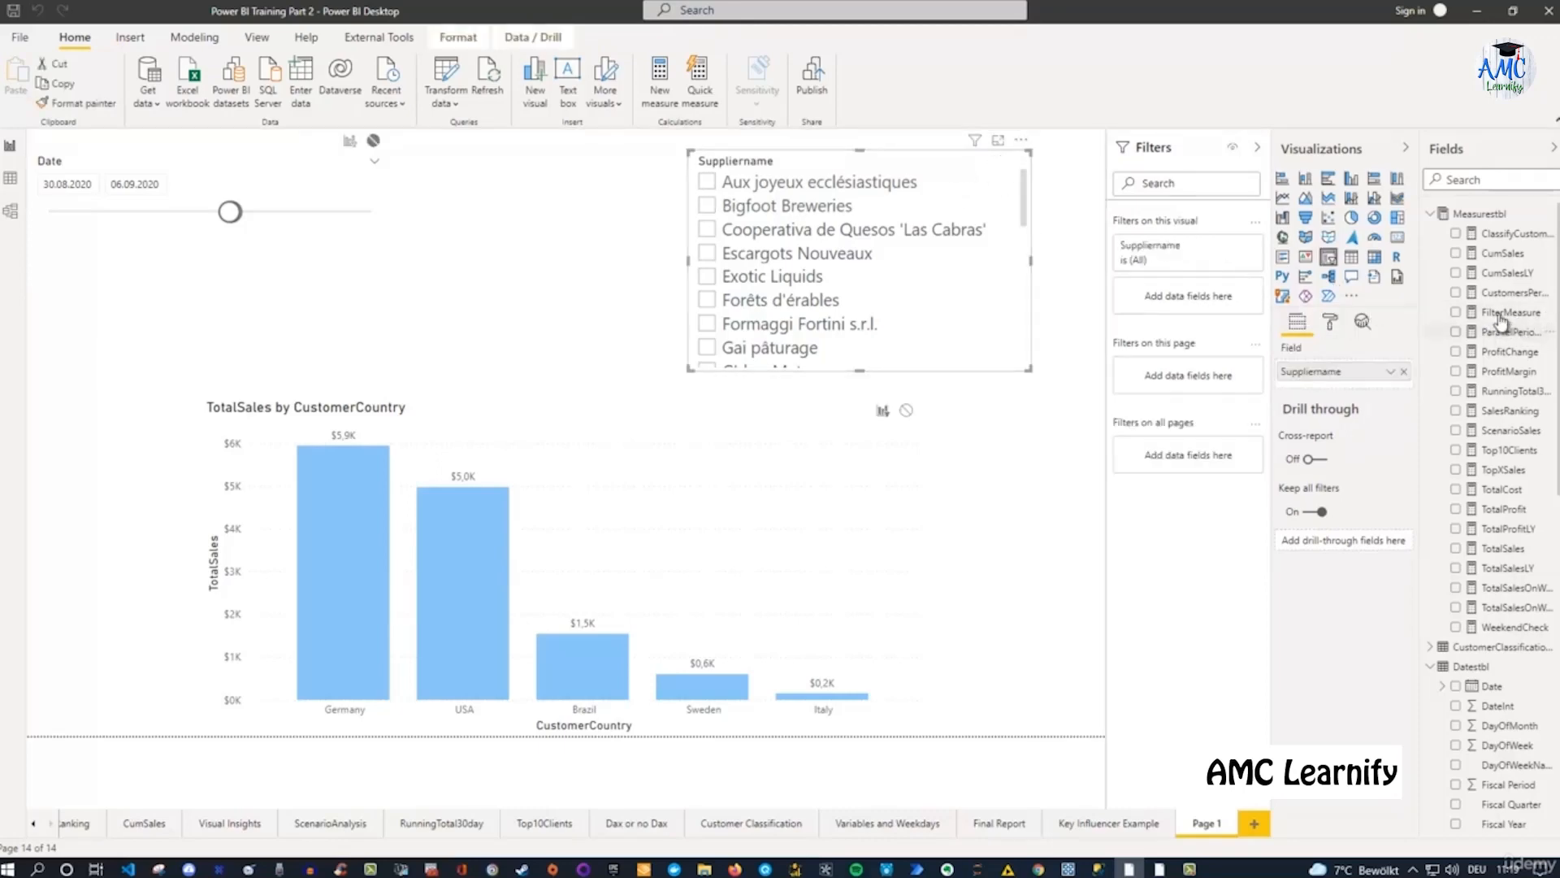
pyautogui.moveTo(1500, 317); pyautogui.dragTo(1195, 303)
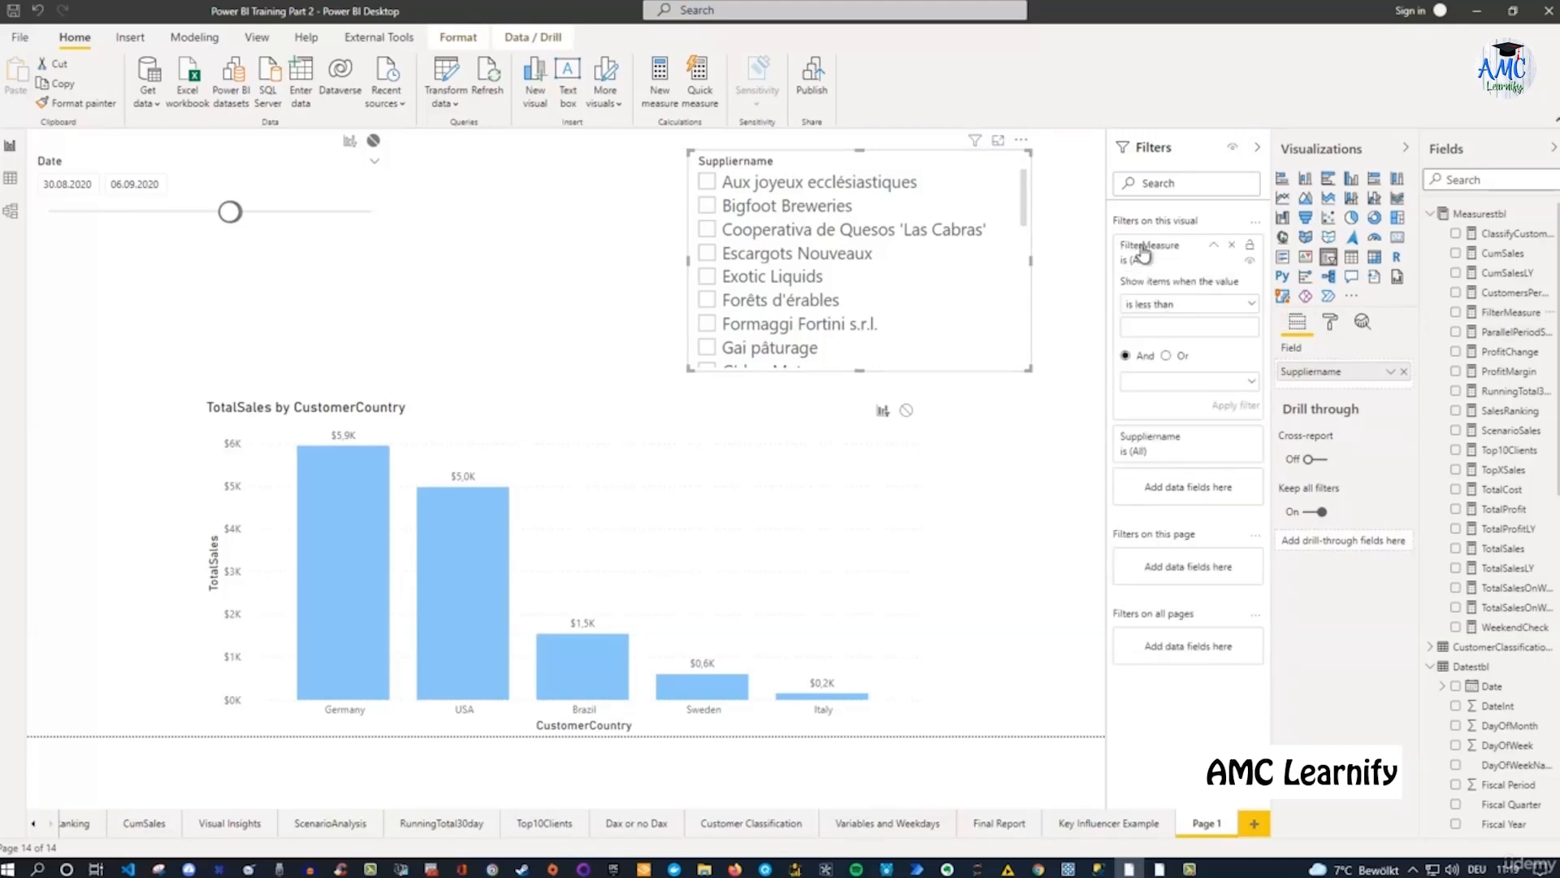
pyautogui.click(1166, 307)
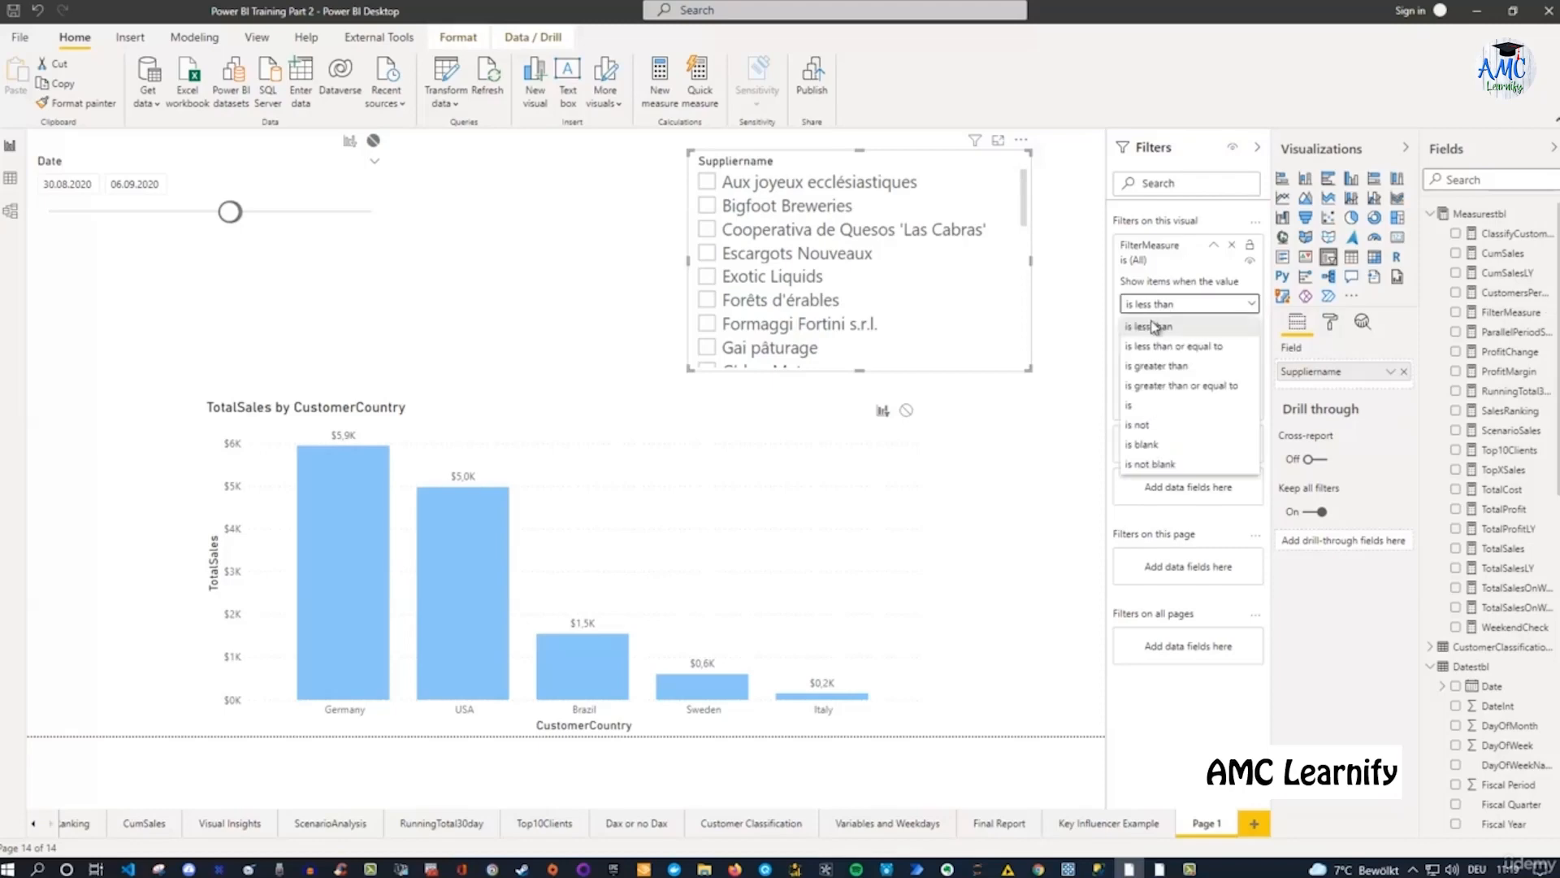
pyautogui.click(1135, 411)
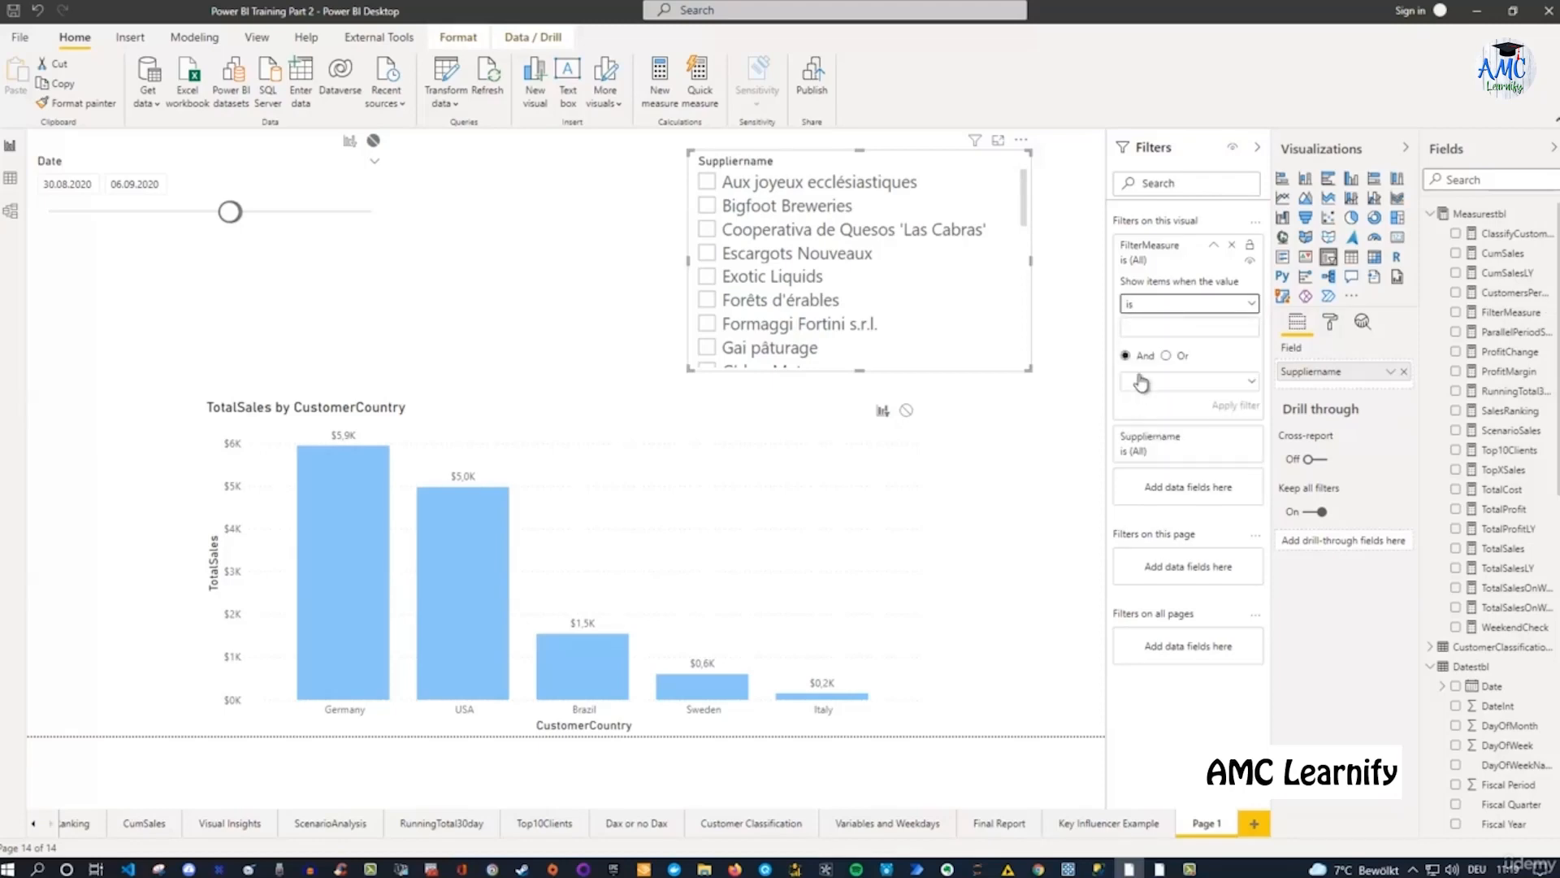
pyautogui.click(1147, 331)
pyautogui.write('0')
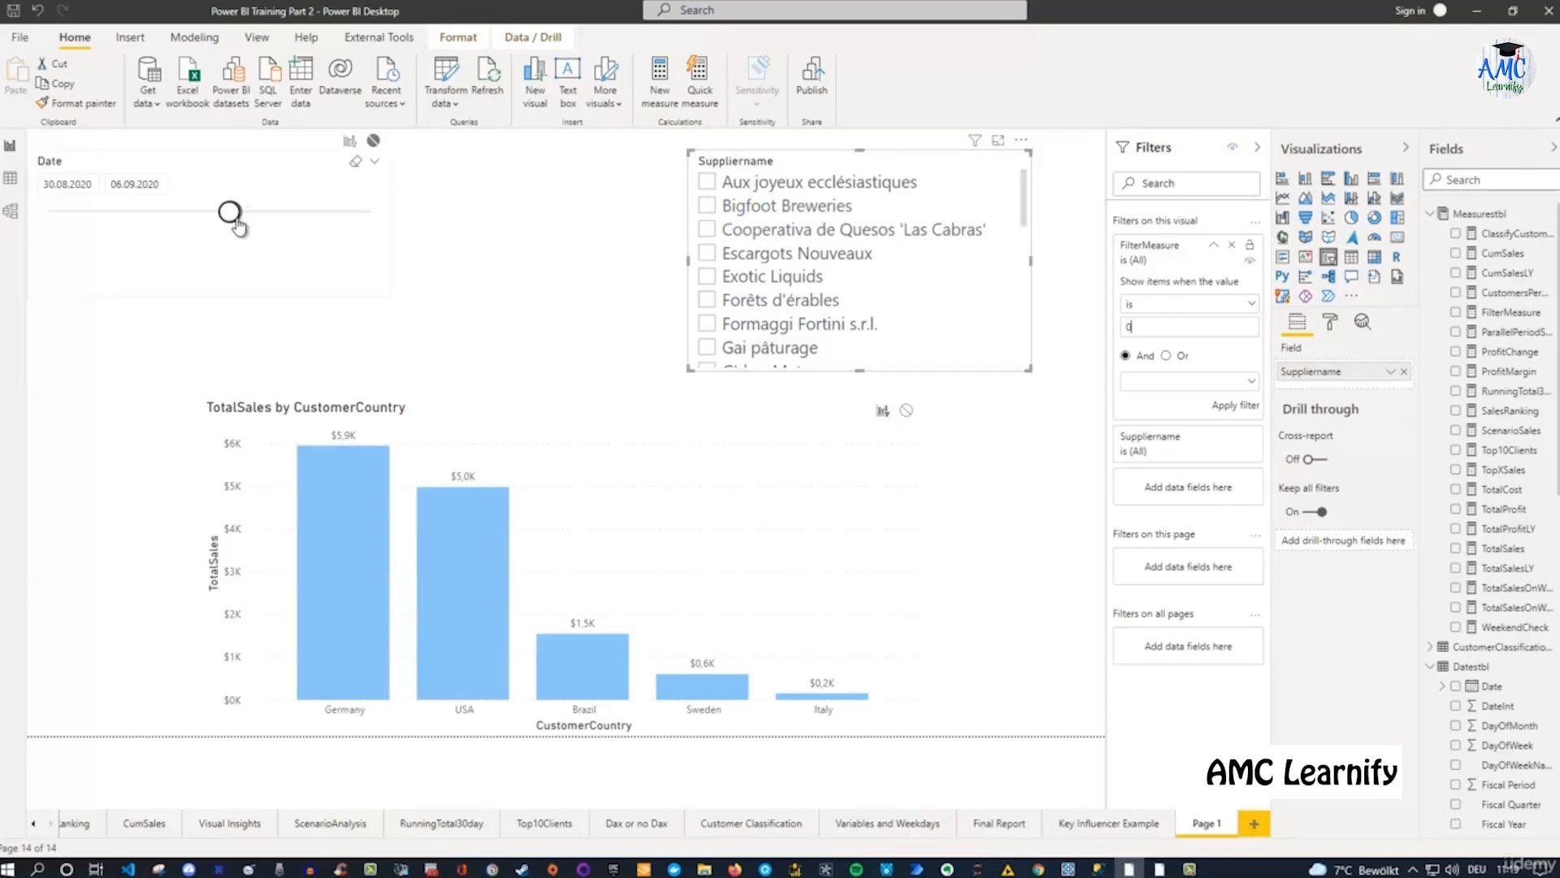
pyautogui.click(1243, 408)
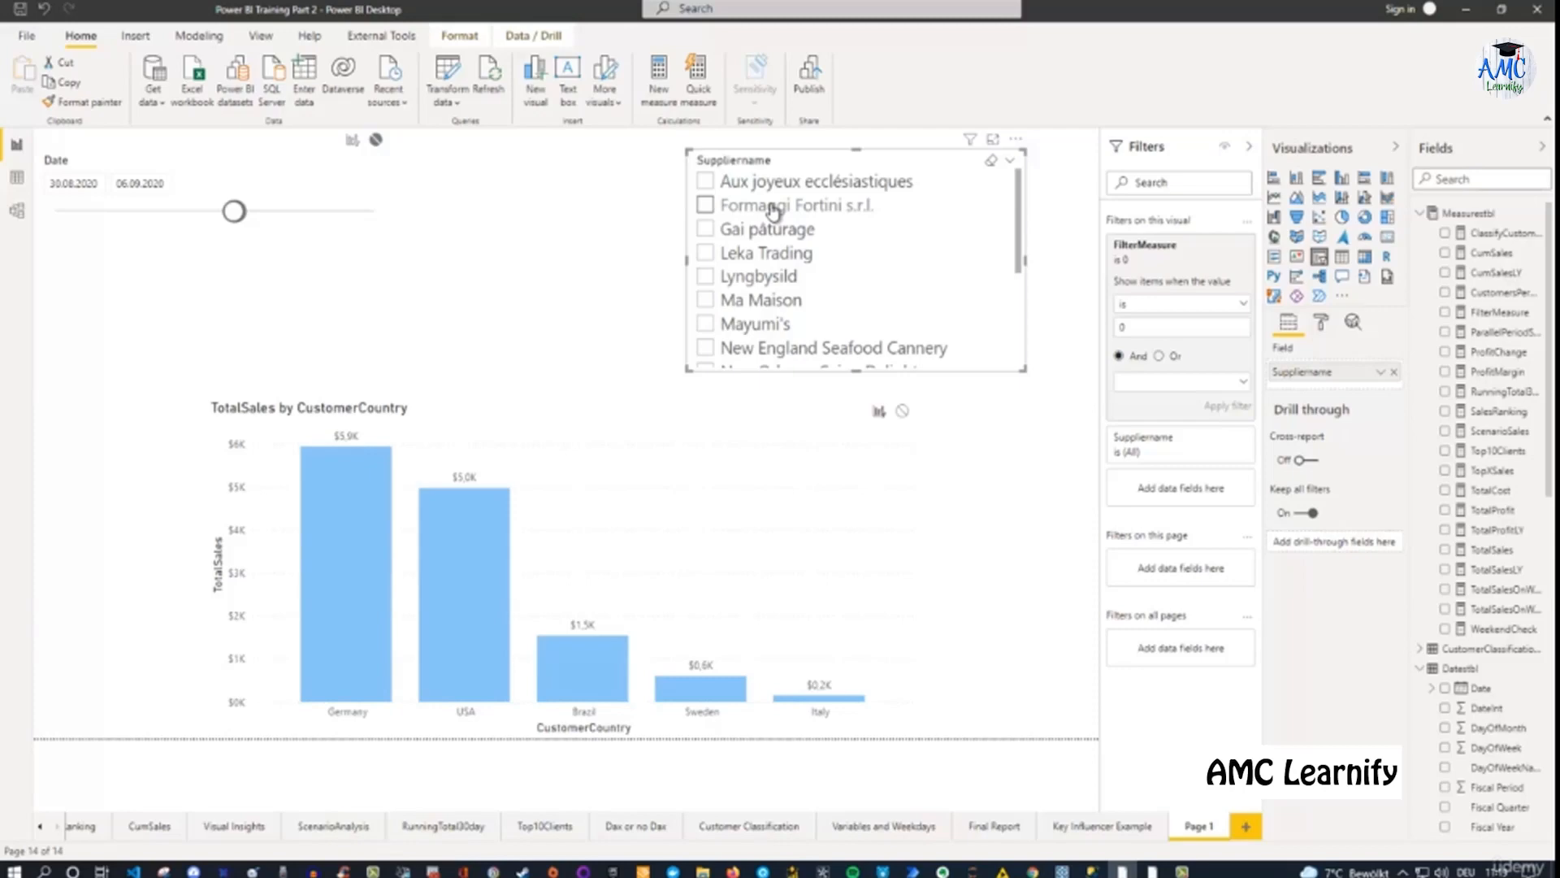
# Test the filtered slicer by selecting each supplier in turn from Aux joyeux ecclésiastiques through Mayumi's and checking the chart.
pyautogui.click(705, 184)
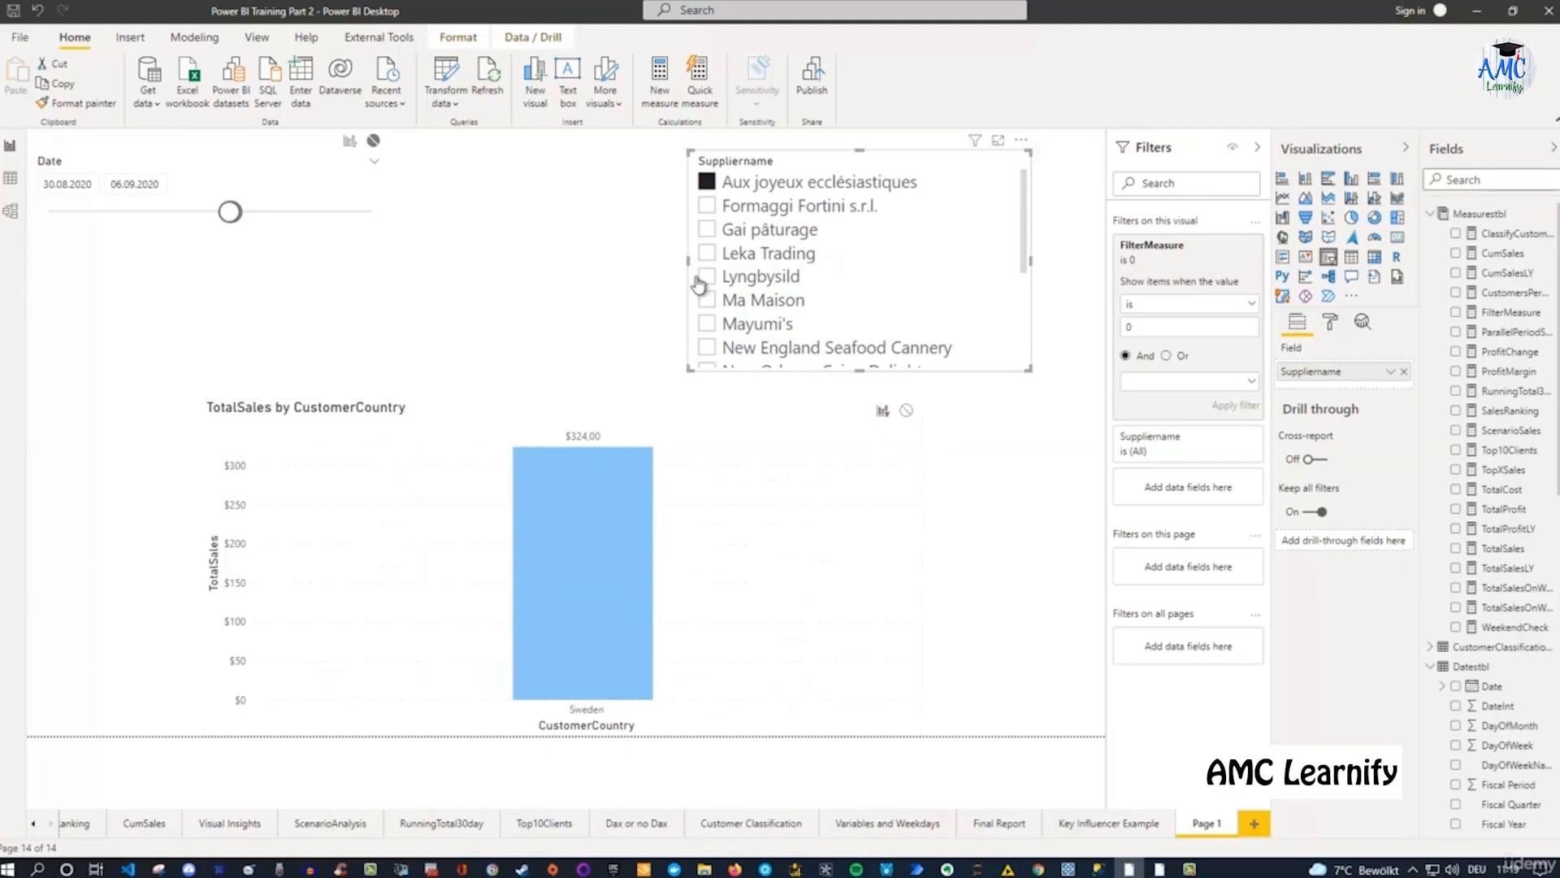
pyautogui.click(707, 206)
pyautogui.click(707, 232)
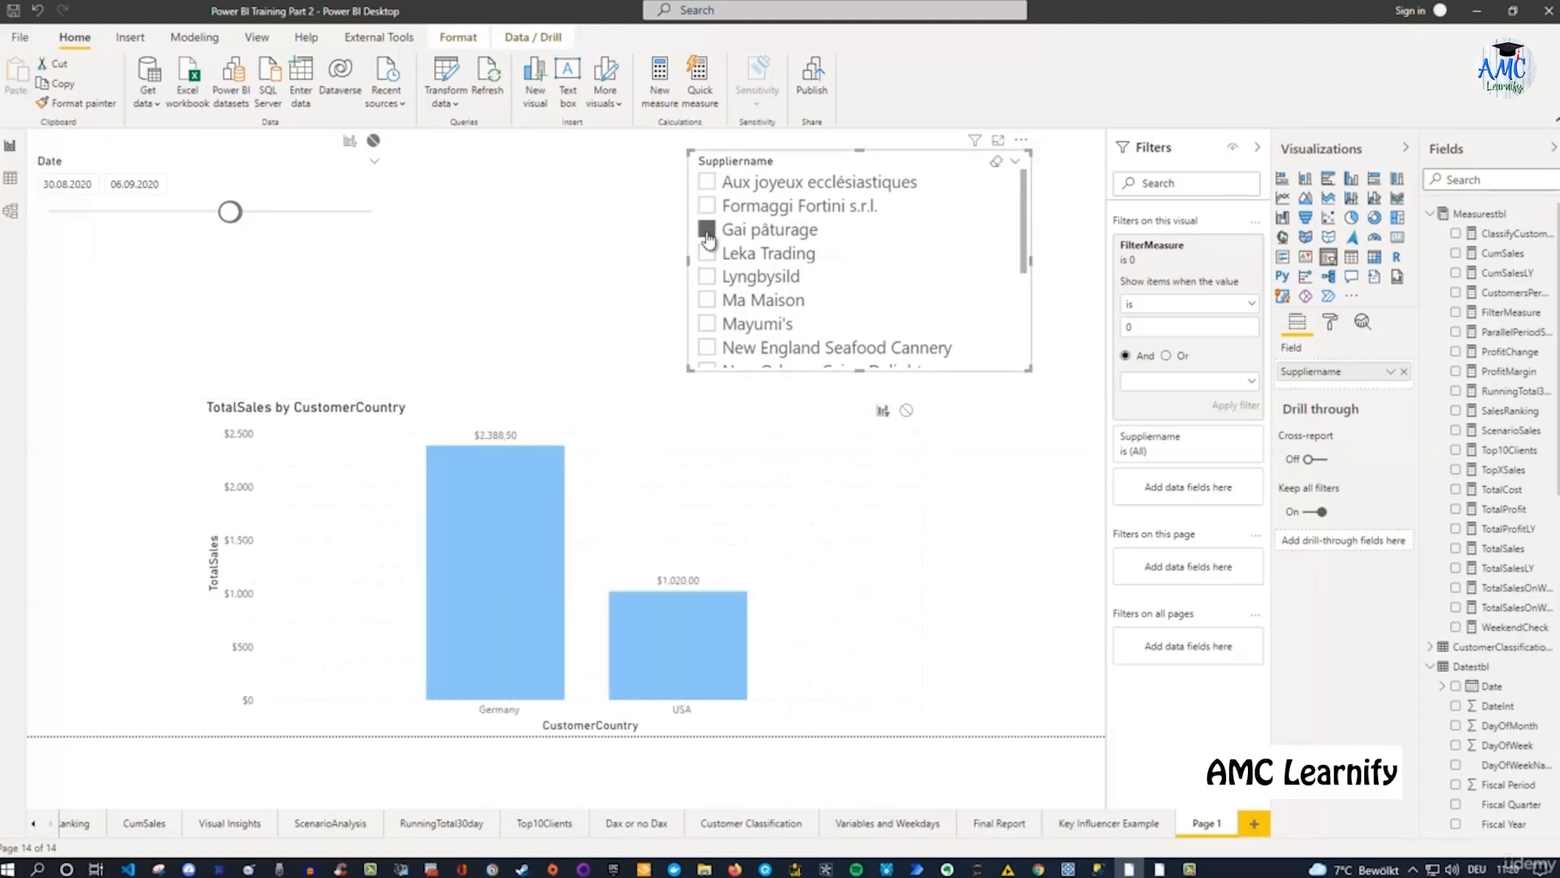
pyautogui.click(707, 255)
pyautogui.click(705, 278)
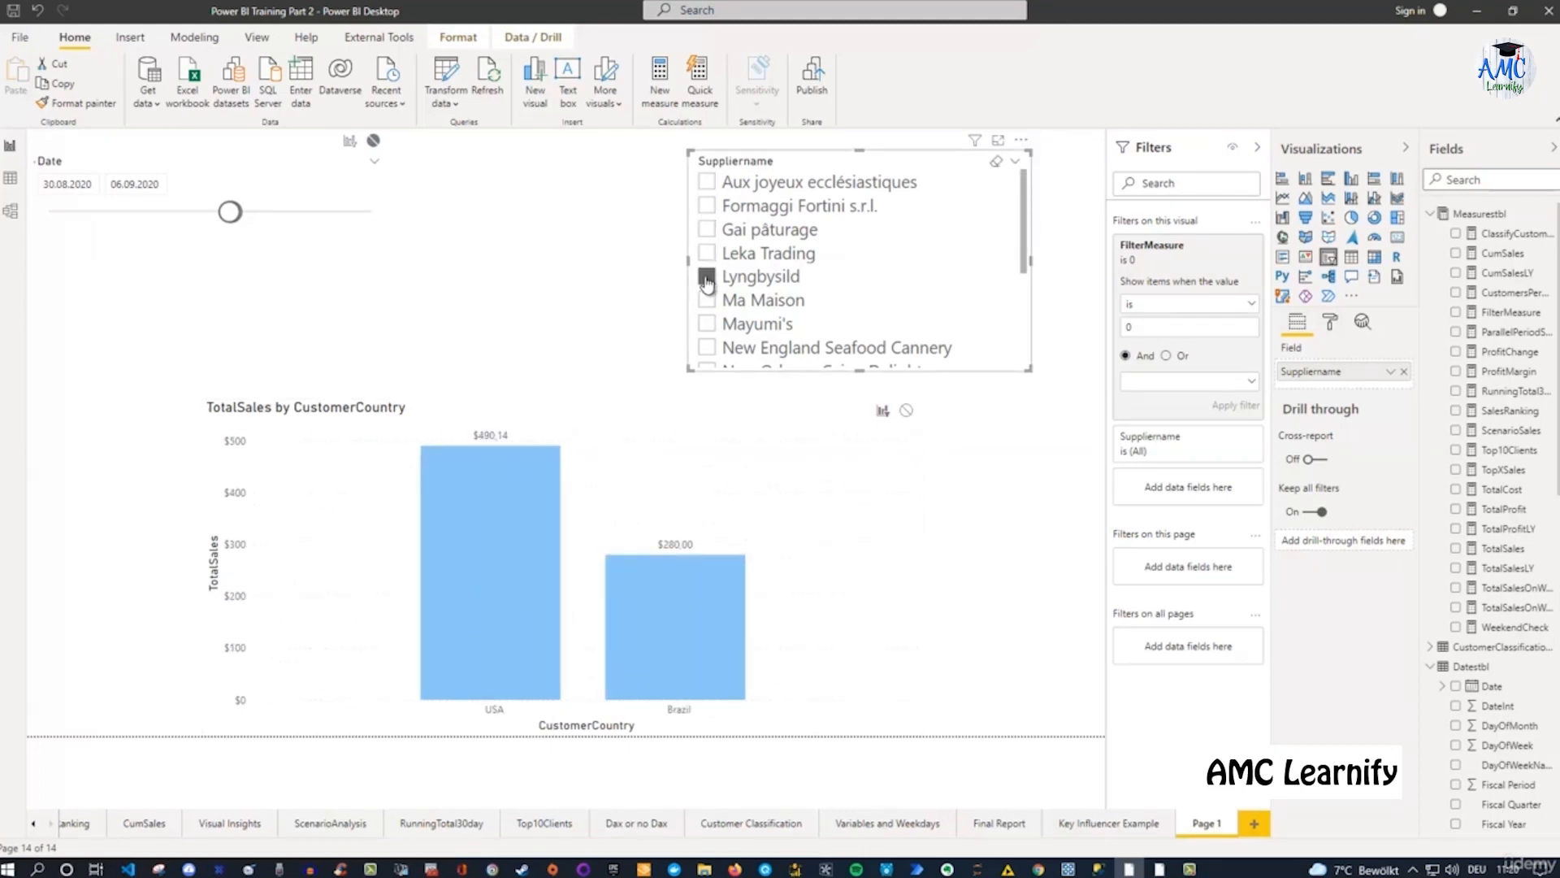
pyautogui.click(707, 301)
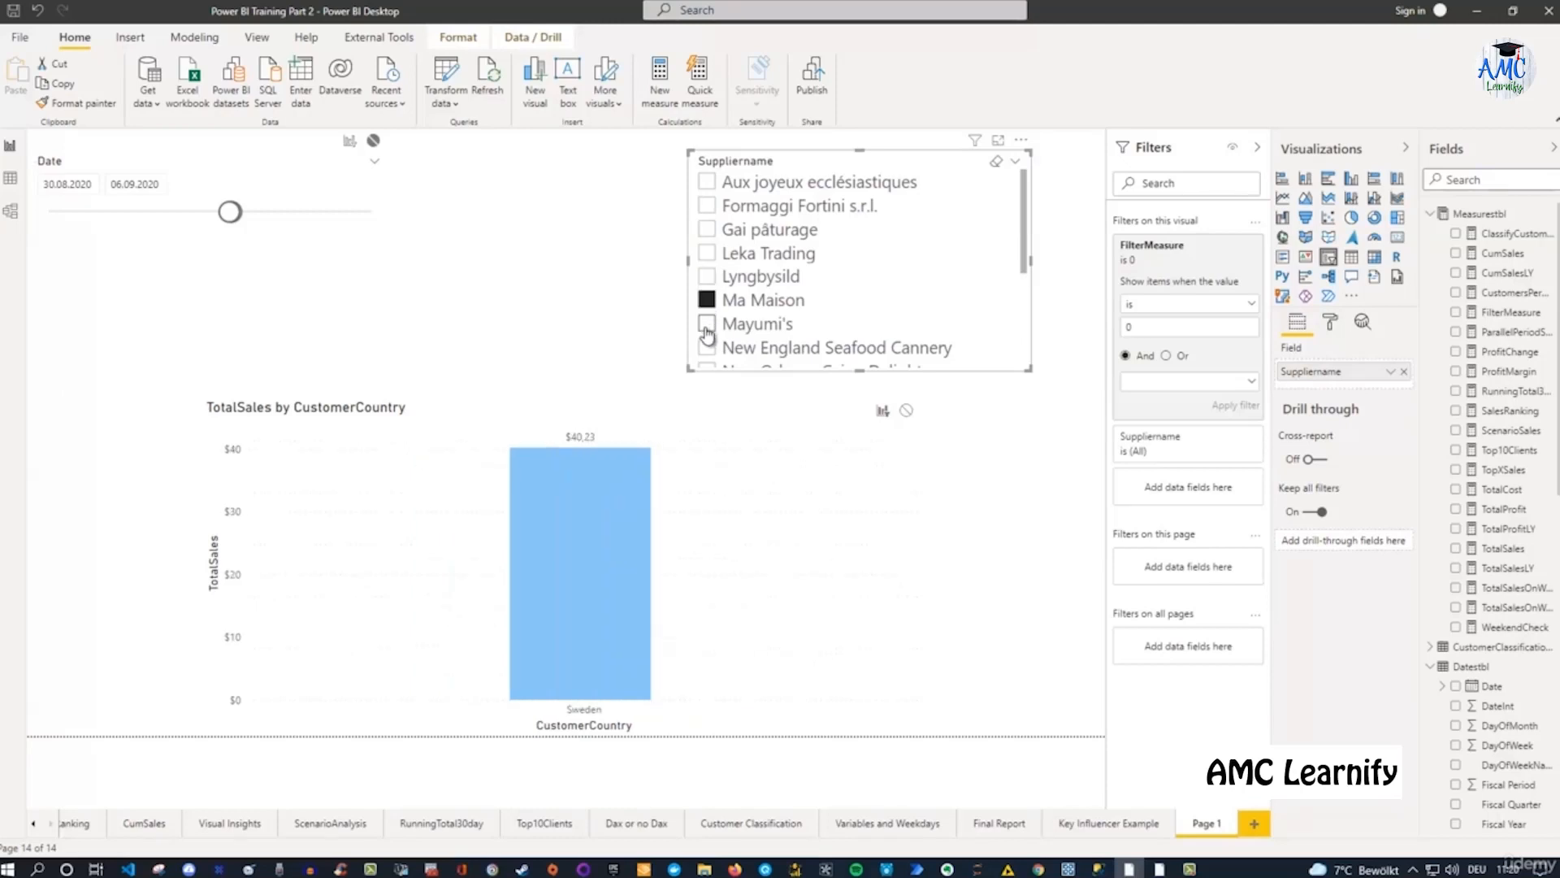
pyautogui.click(706, 325)
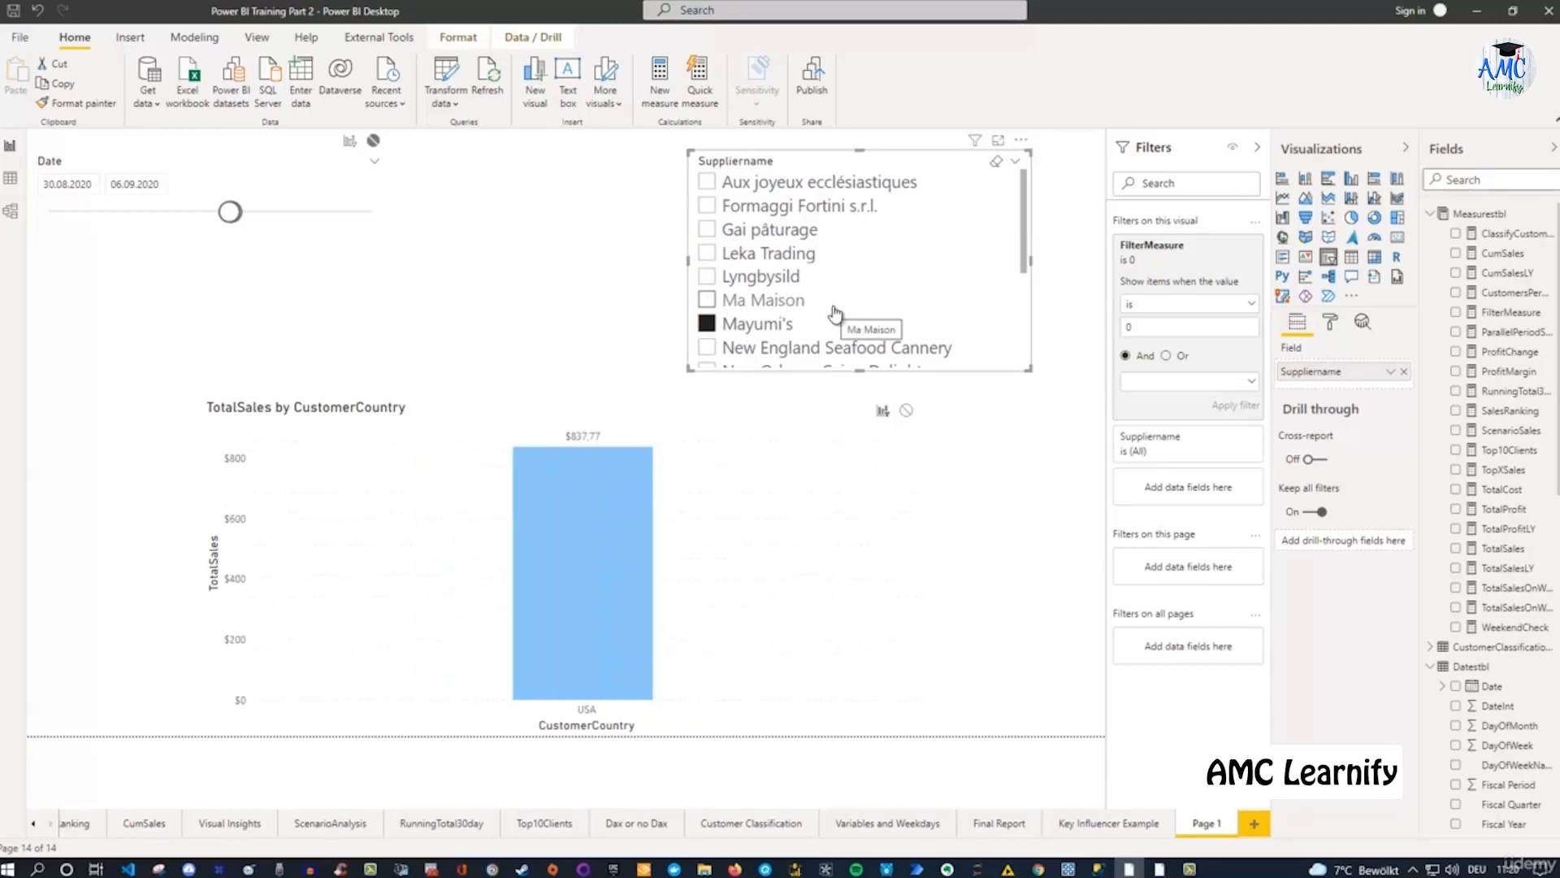
# Look through the rest of the filtered supplier list and clear the Mayumi's selection.
pyautogui.scroll(-3, 839, 310)
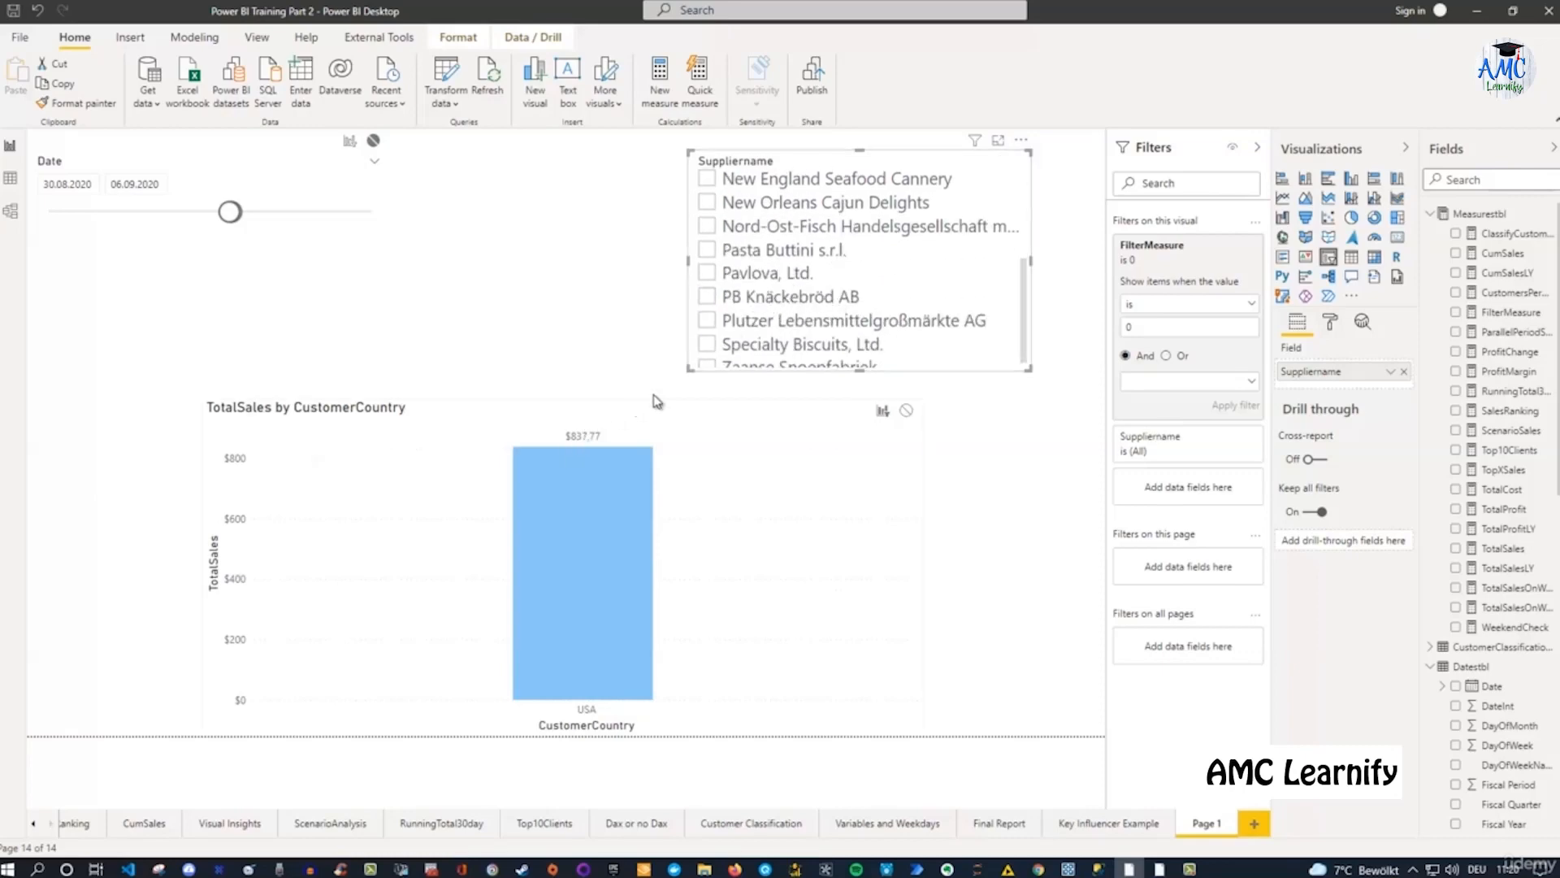
pyautogui.scroll(3, 741, 301)
pyautogui.scroll(3, 742, 300)
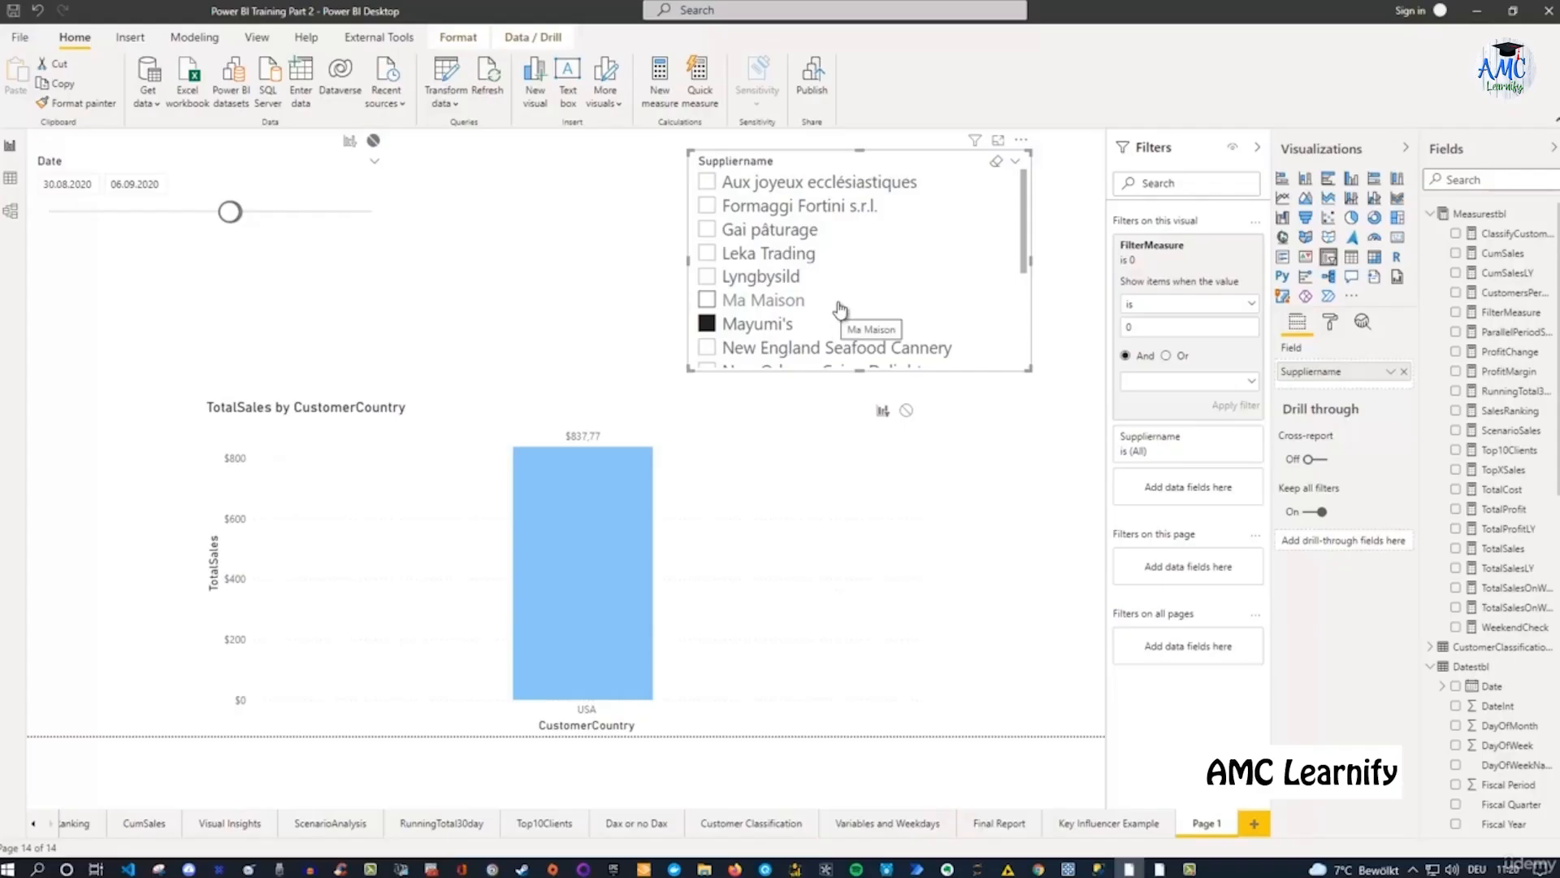
pyautogui.scroll(-4, 840, 309)
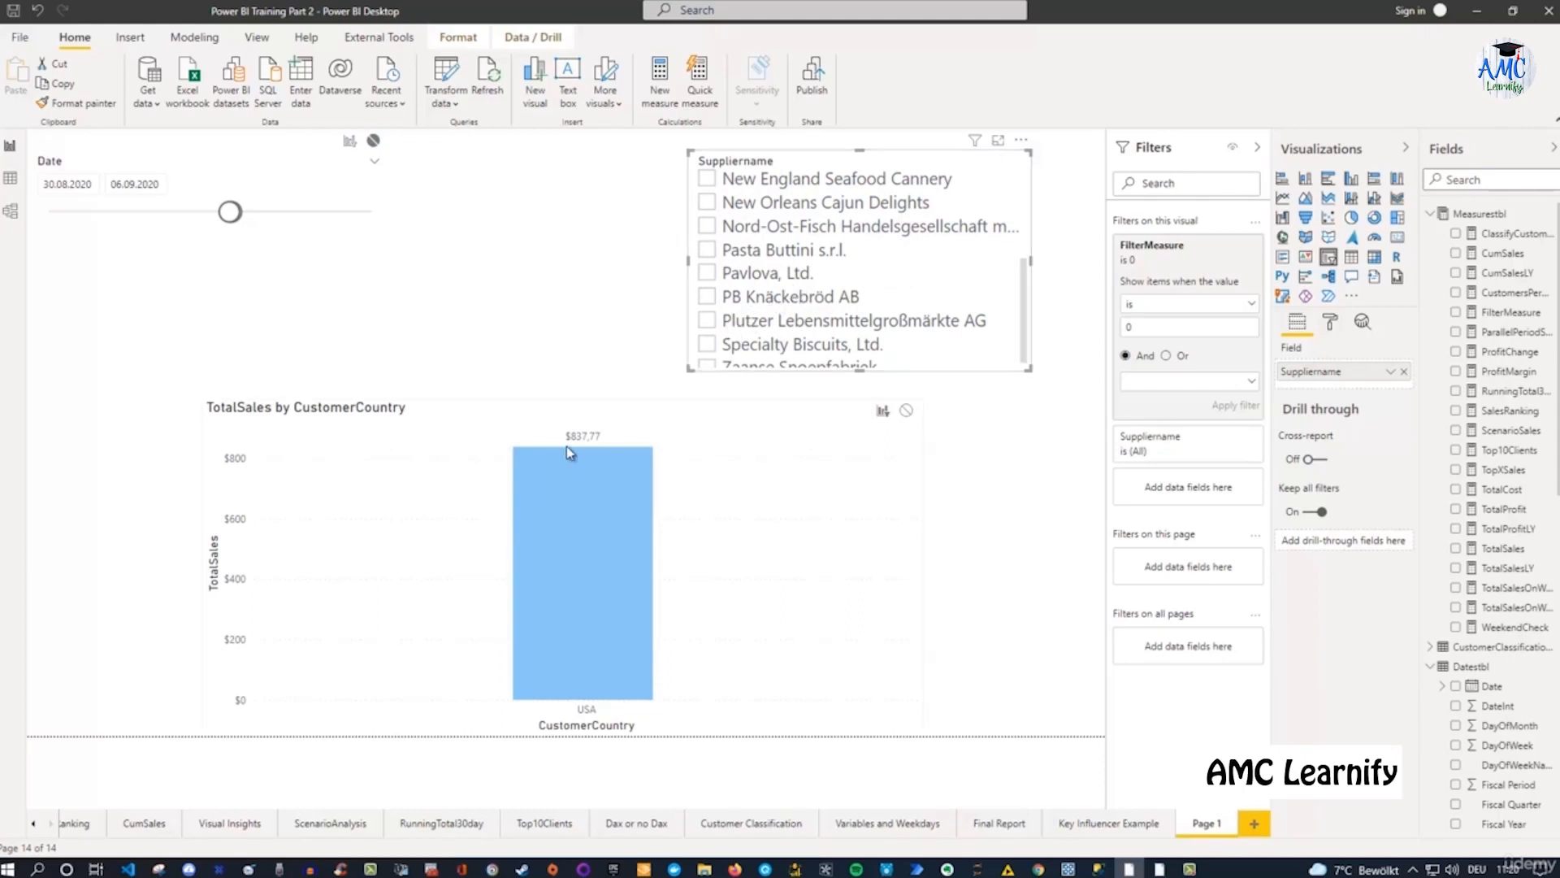
pyautogui.scroll(4, 743, 300)
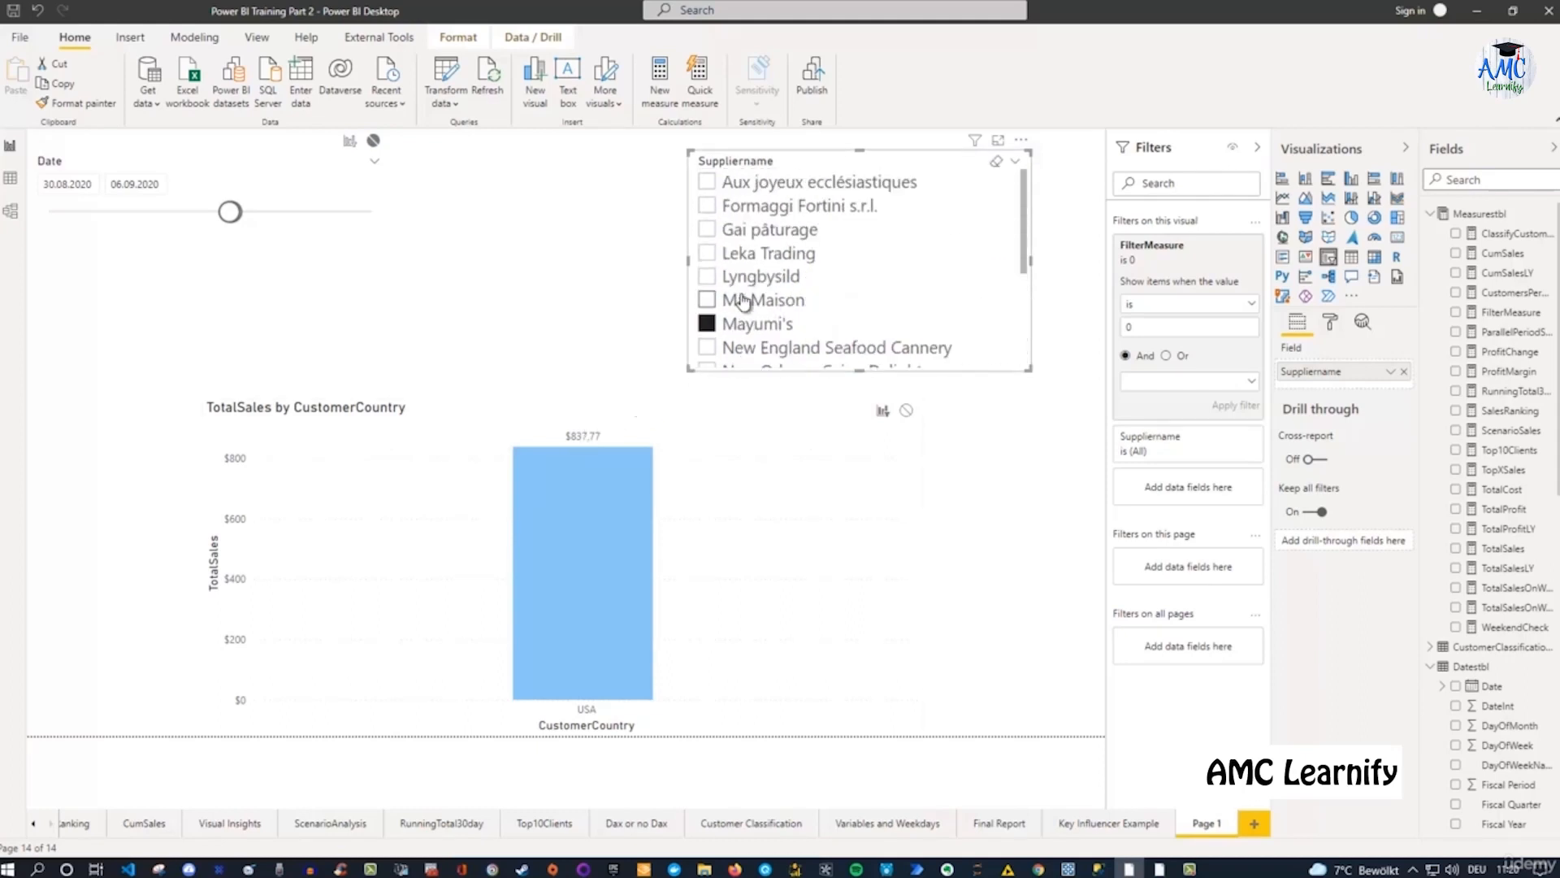
pyautogui.click(707, 323)
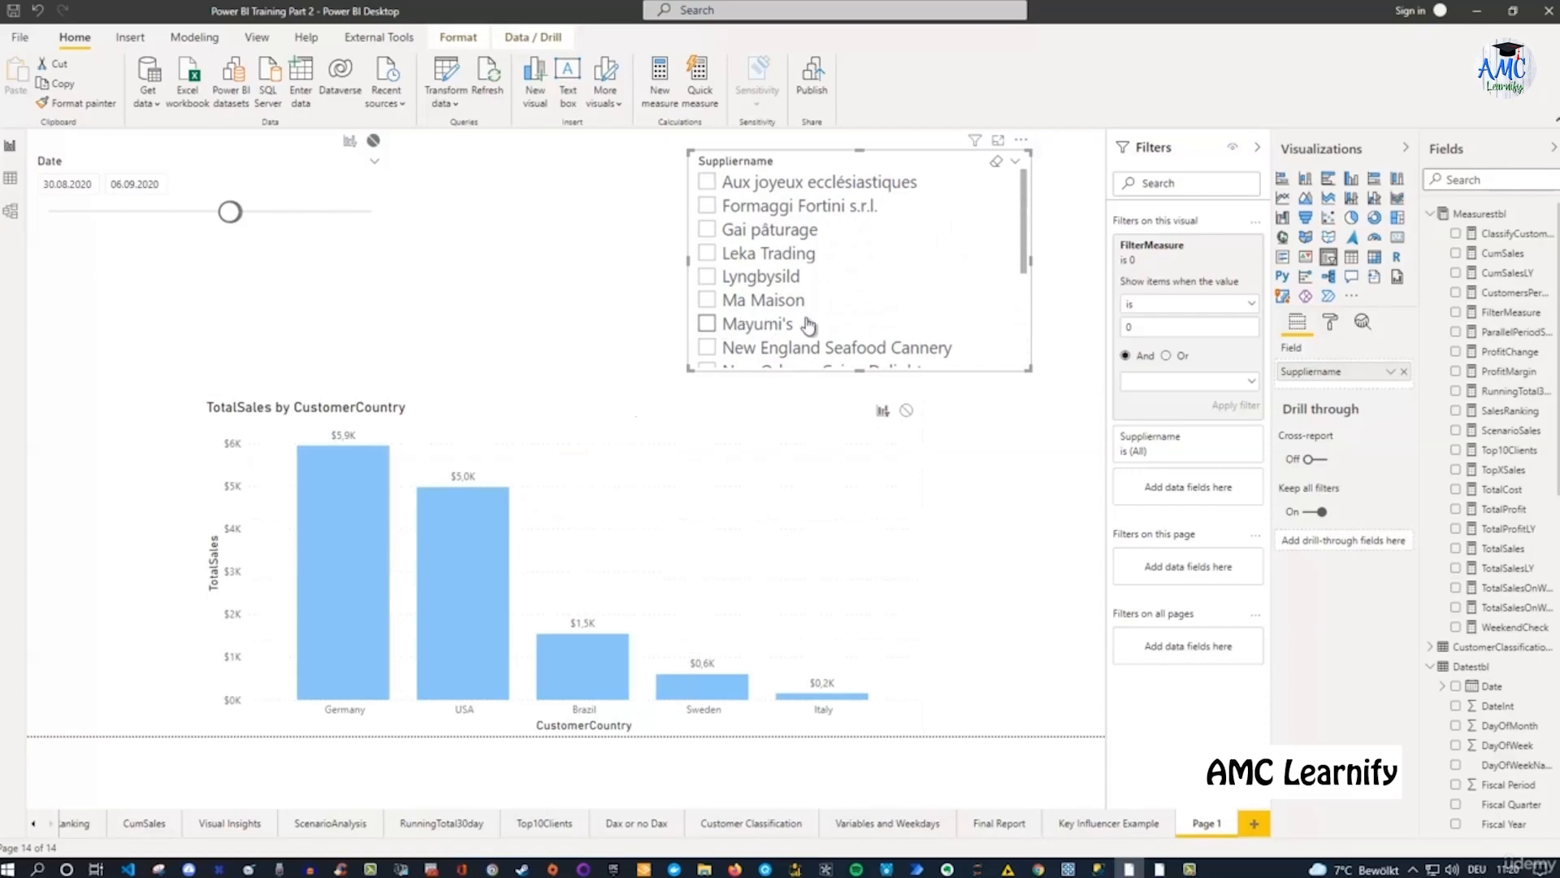
# Try the slicer's FilterMeasure filter with the value 1 and apply it.
pyautogui.moveTo(1134, 327); pyautogui.dragTo(1122, 331)
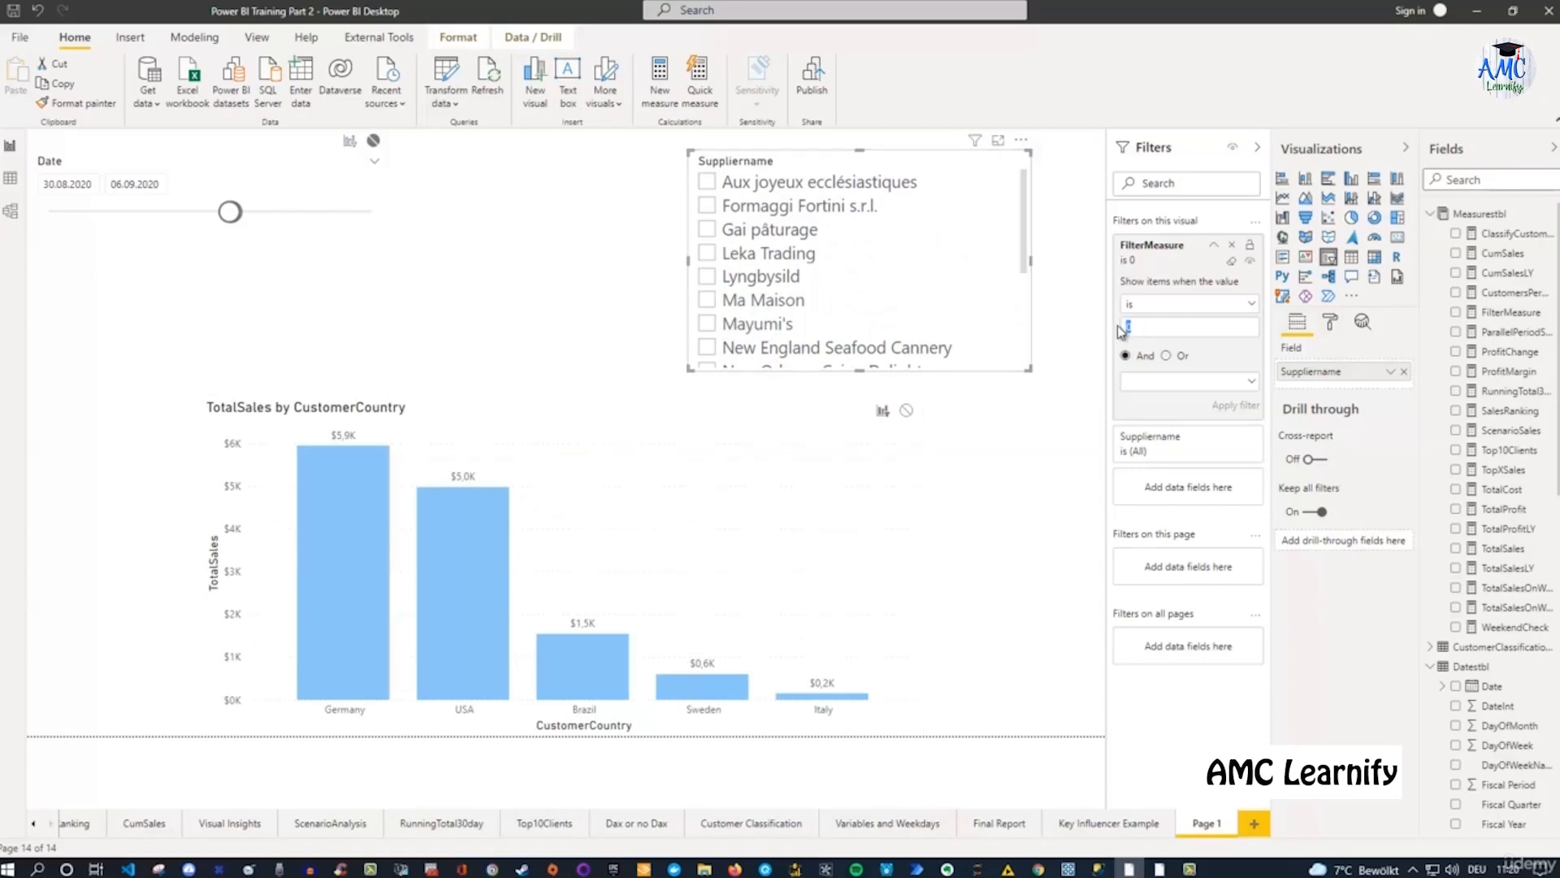
pyautogui.write('1')
pyautogui.click(1244, 410)
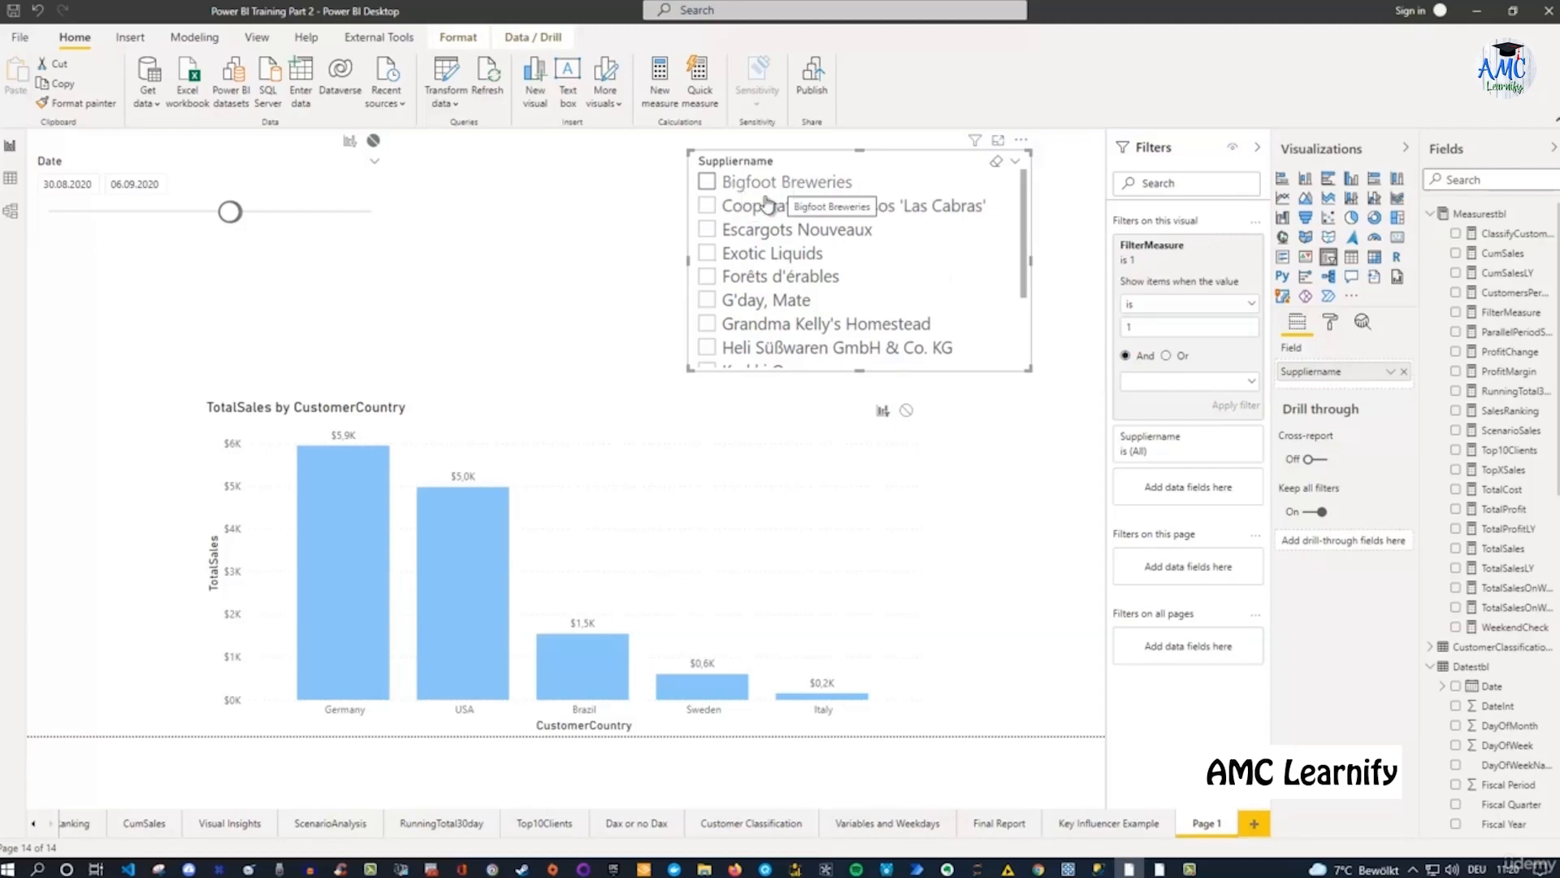
# Check the chart for each supplier in turn from Bigfoot Breweries through G'day, Mate.
pyautogui.click(707, 183)
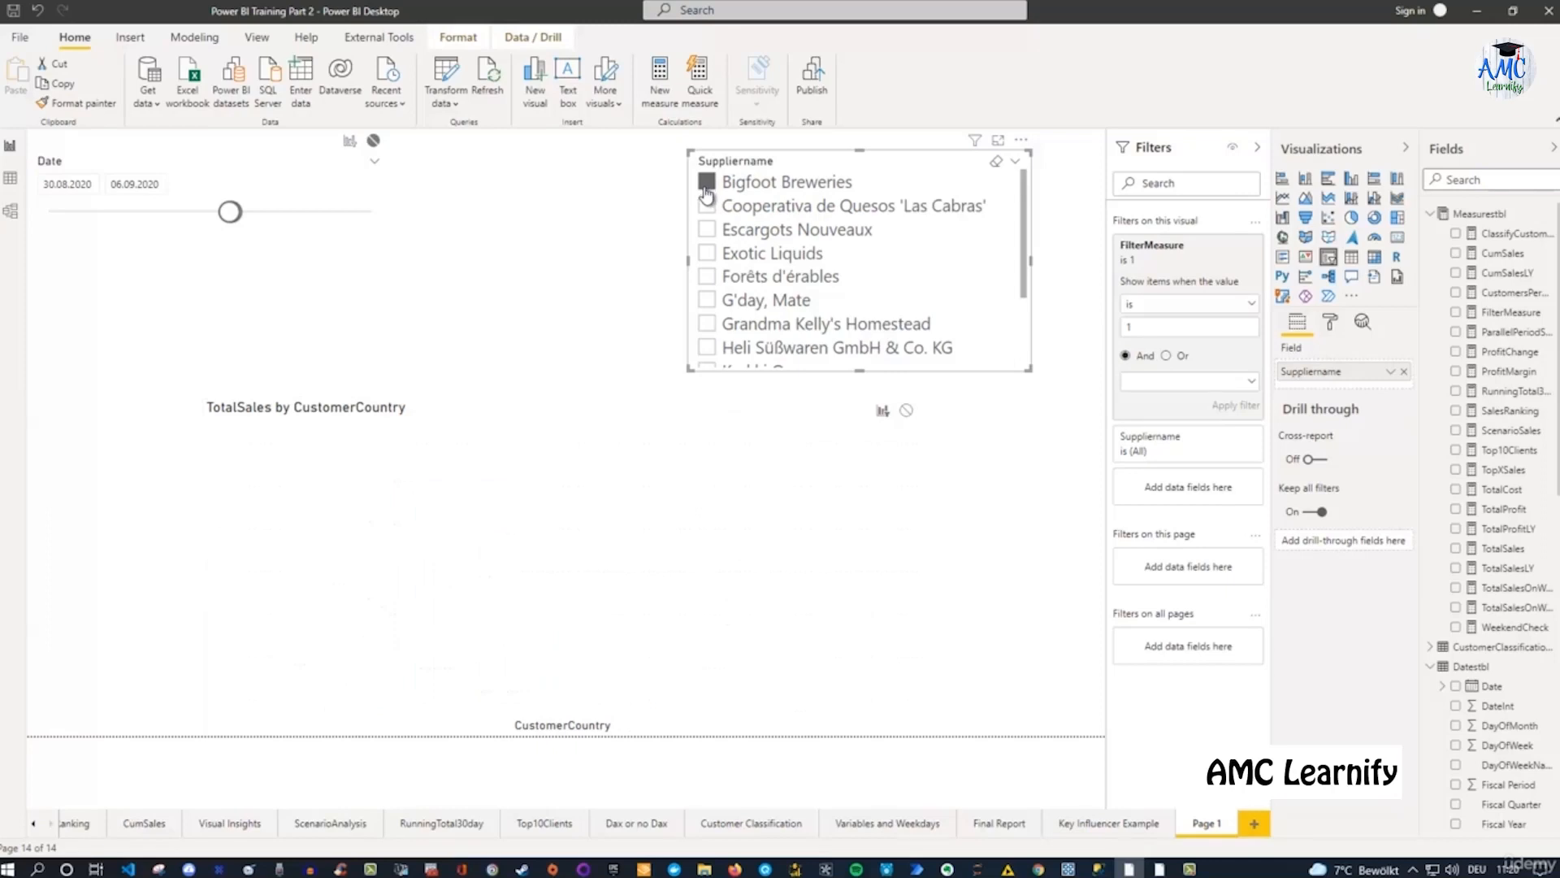
pyautogui.click(707, 208)
pyautogui.click(707, 230)
pyautogui.click(707, 253)
pyautogui.click(707, 277)
pyautogui.click(707, 300)
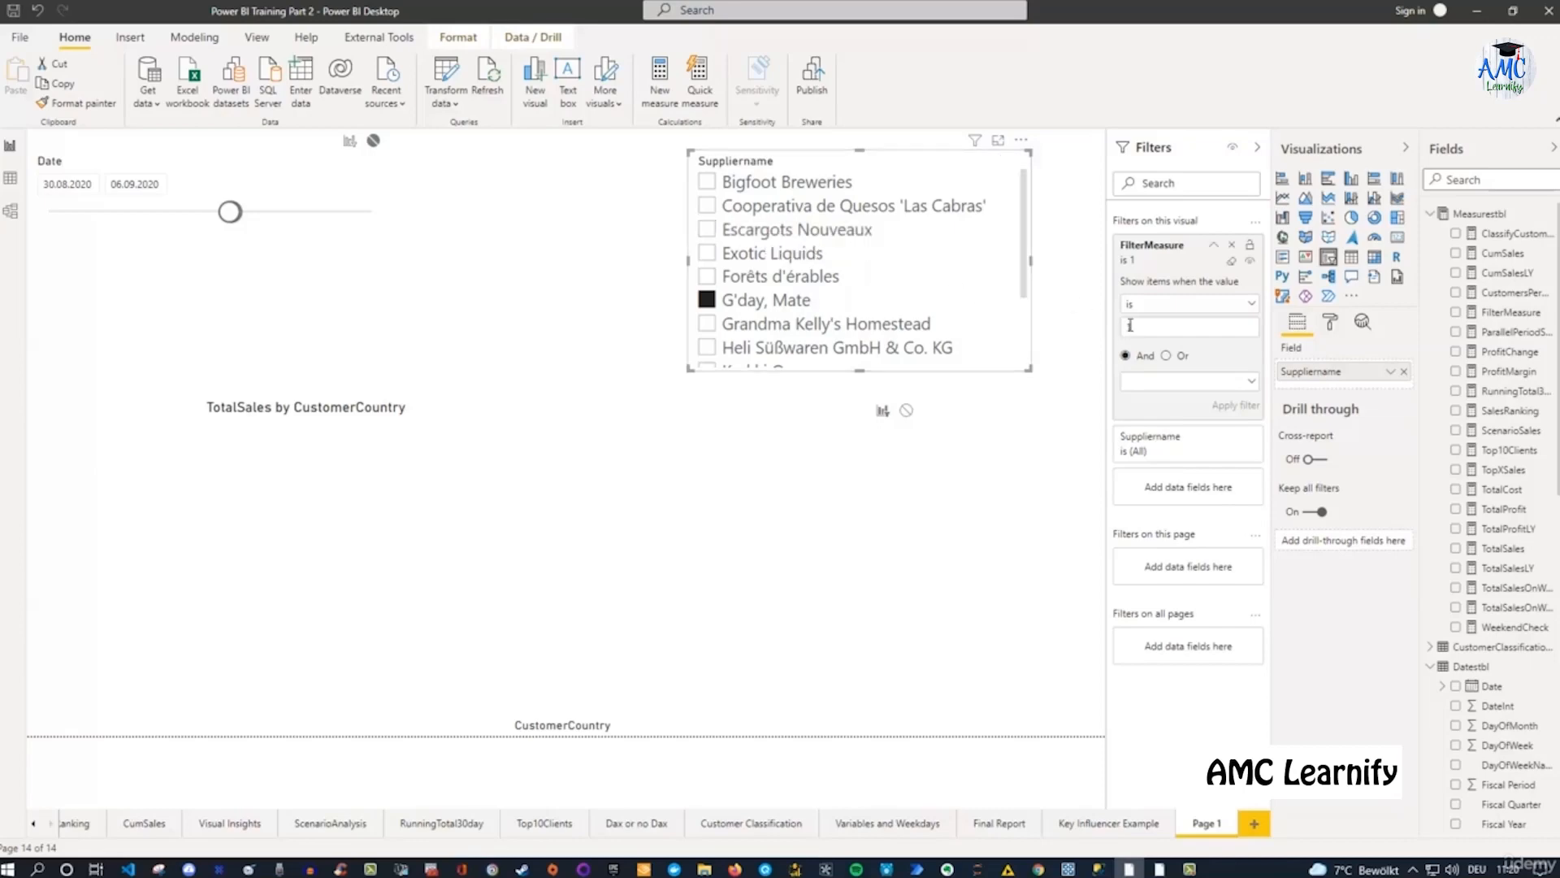
# Clear the G'day, Mate selection and set the slicer's FilterMeasure filter value to 0, applying the change.
pyautogui.moveTo(1133, 326); pyautogui.dragTo(1107, 318)
pyautogui.click(708, 301)
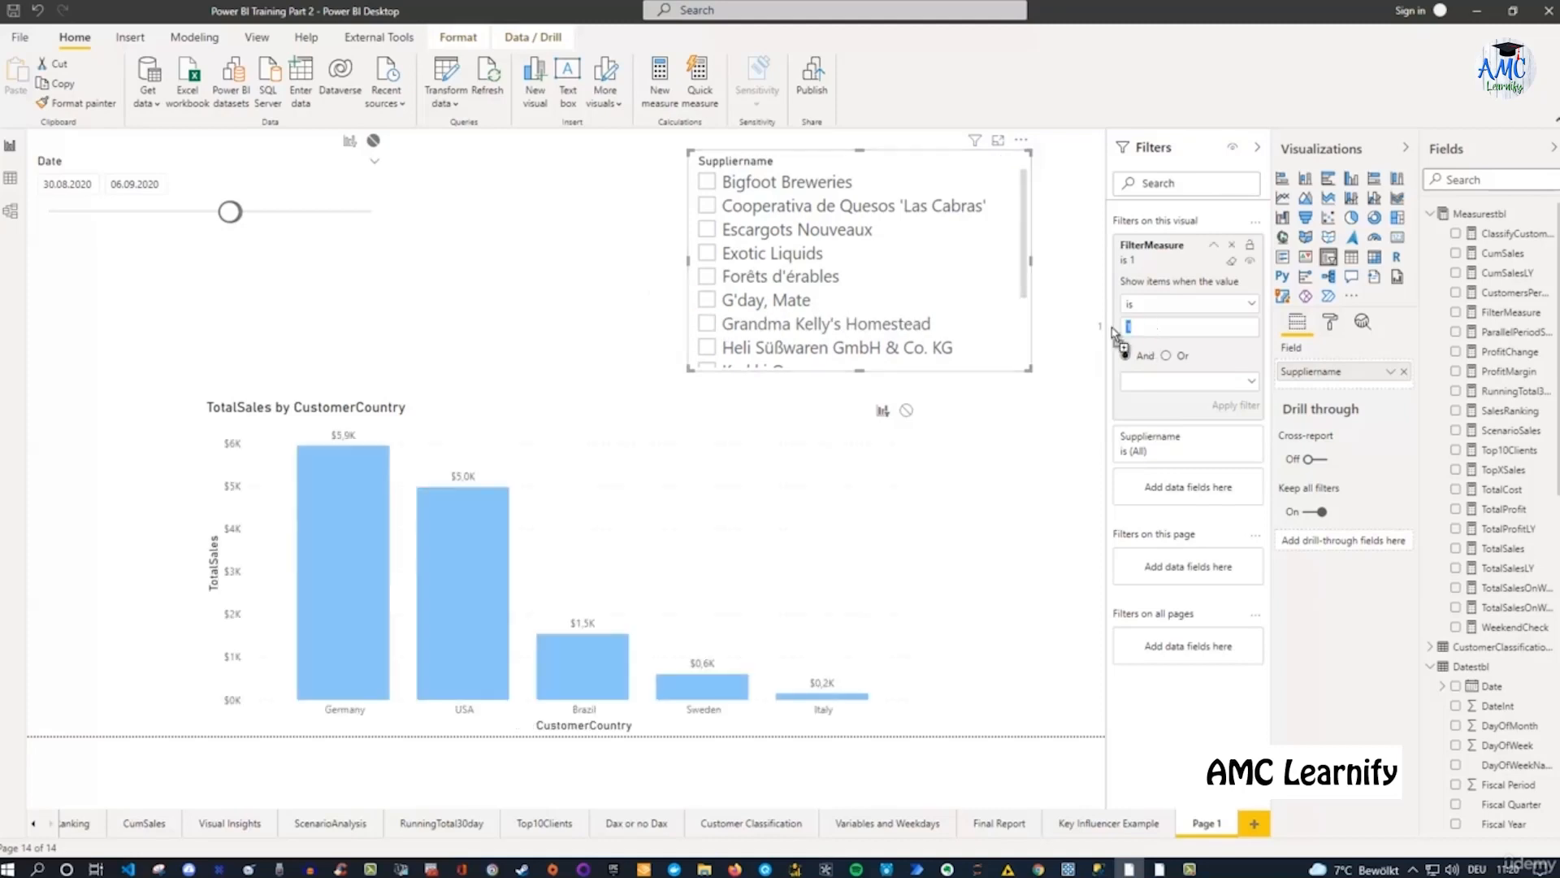
pyautogui.write('0')
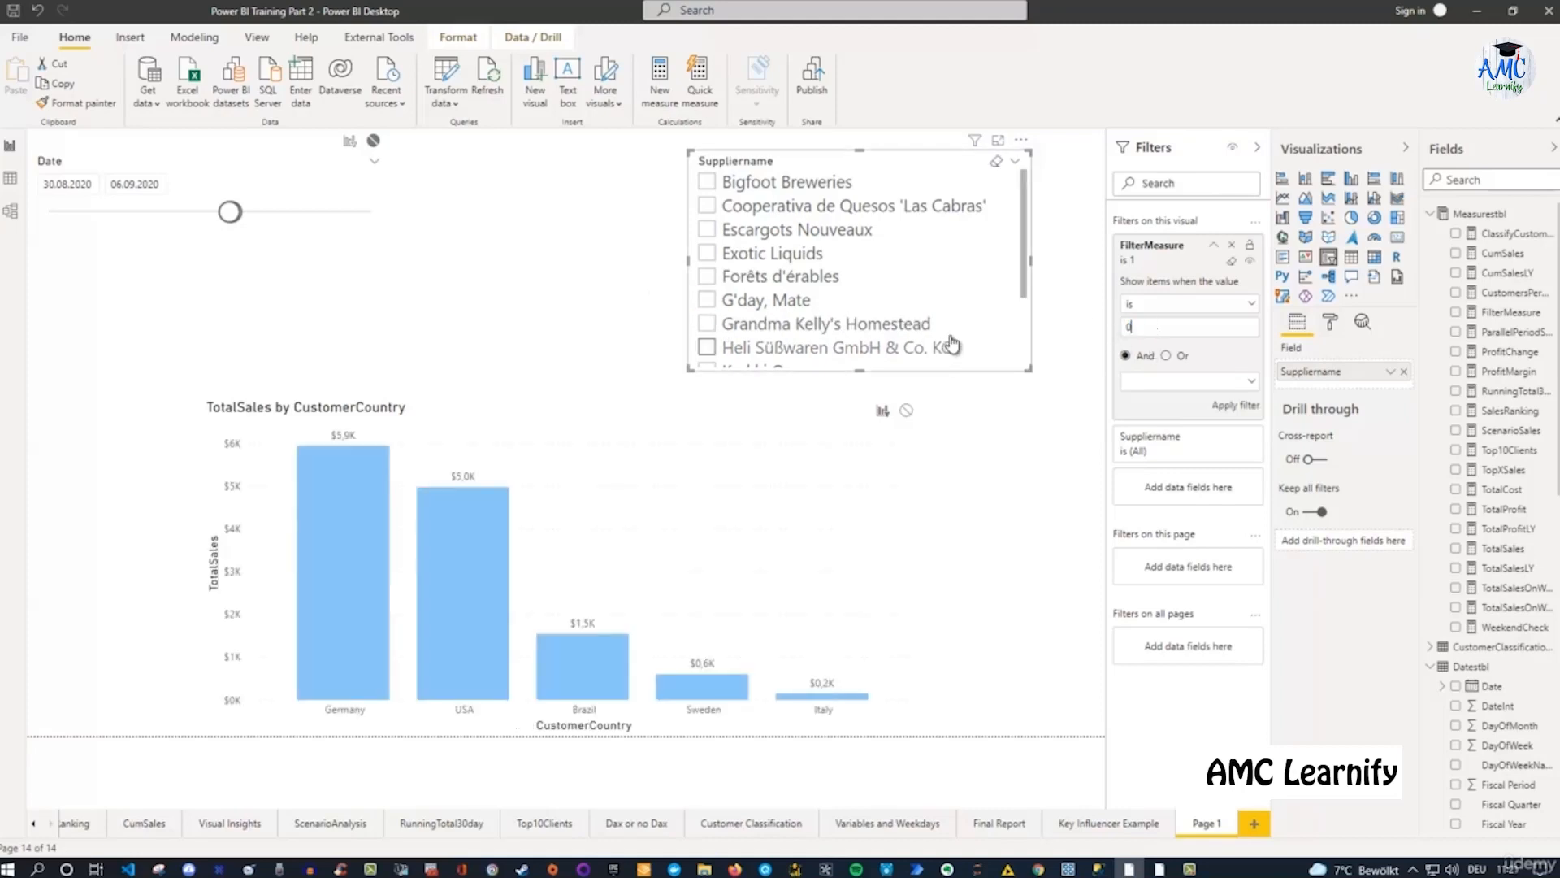
pyautogui.click(1235, 406)
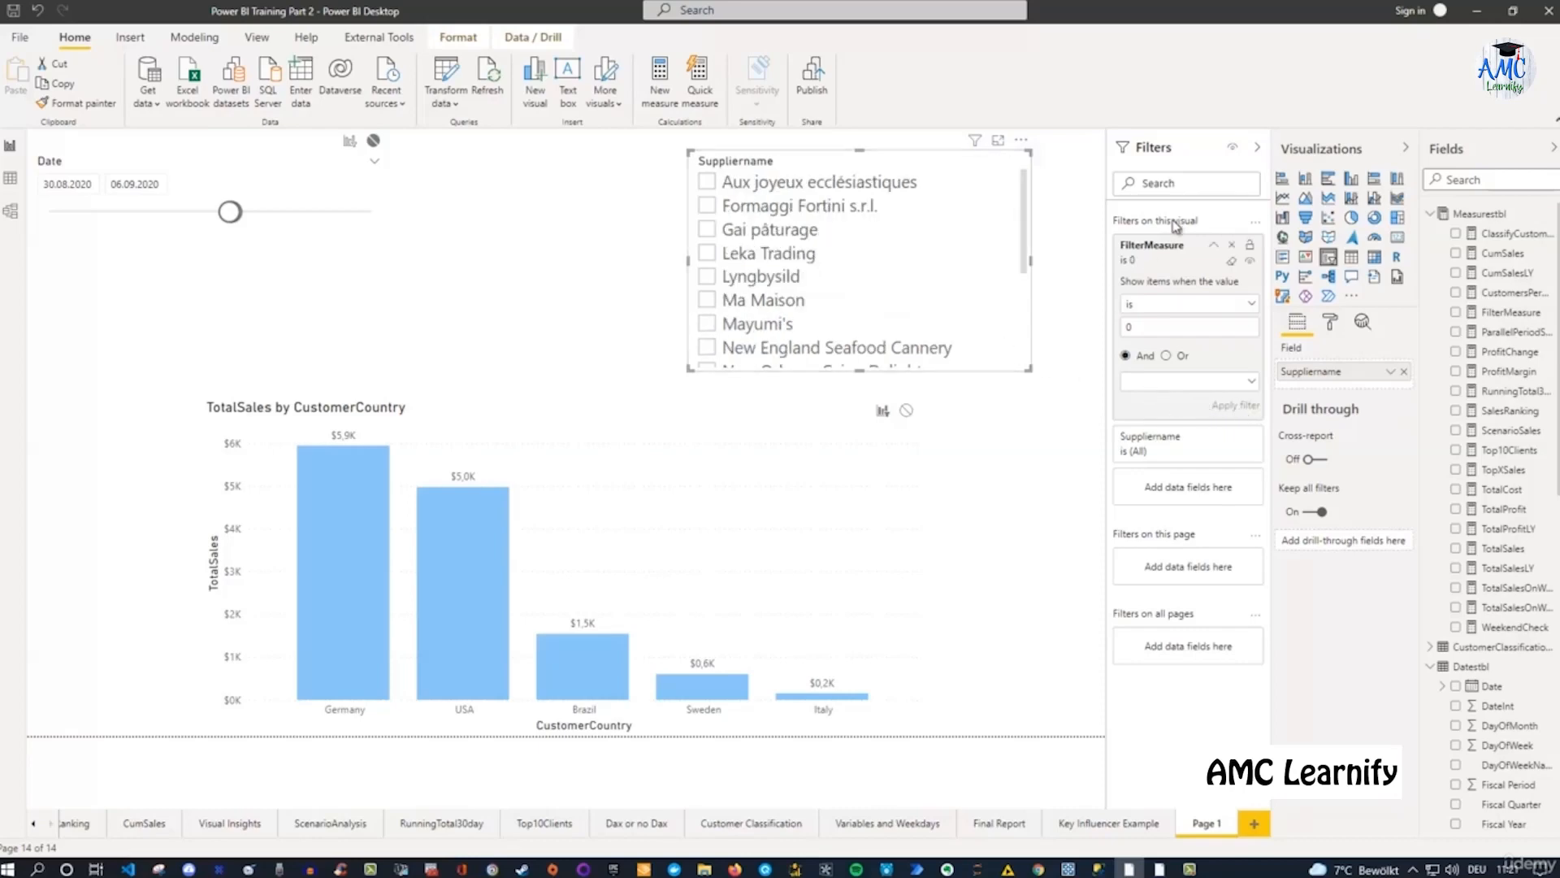
# Collapse the Filters pane and test the slicer with Aux joyeux ecclésiastiques and Formaggi Fortini s.r.l., leaving no supplier selected.
pyautogui.click(1258, 151)
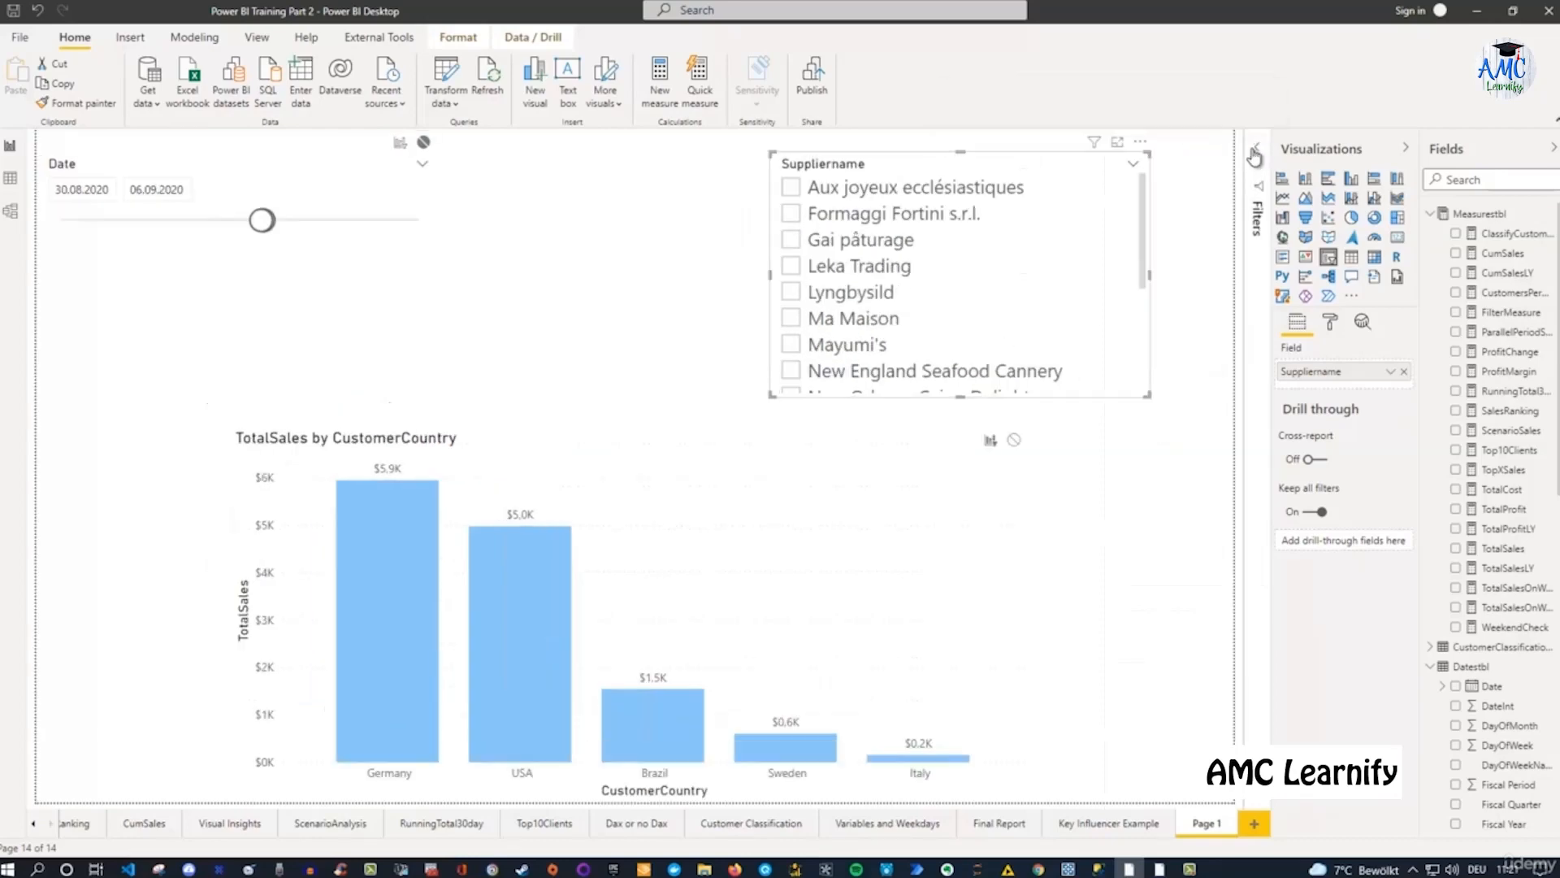
pyautogui.click(574, 184)
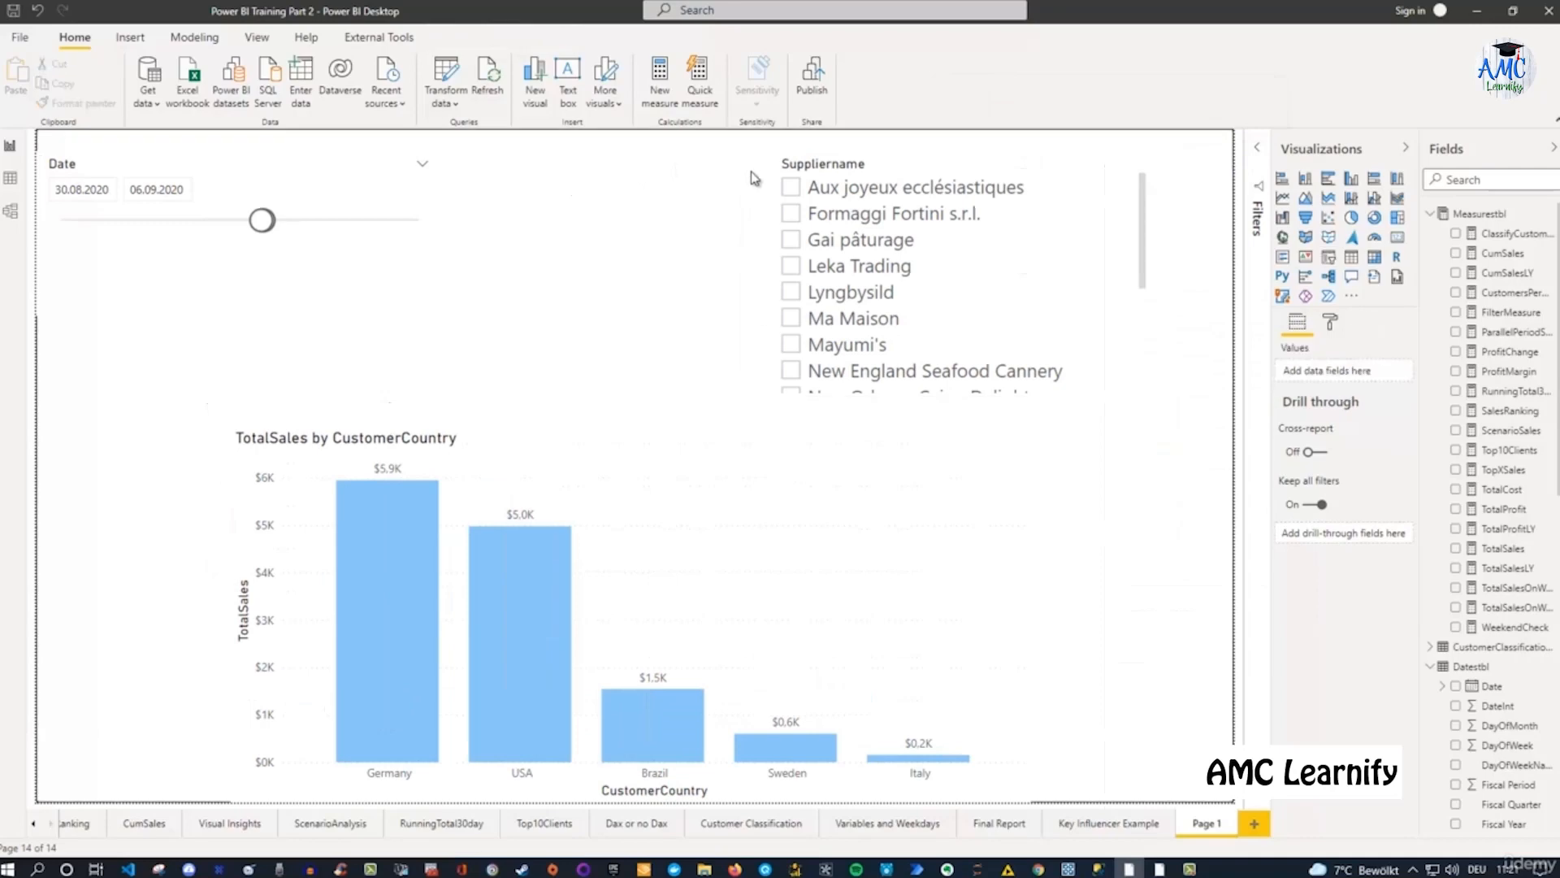
pyautogui.click(789, 192)
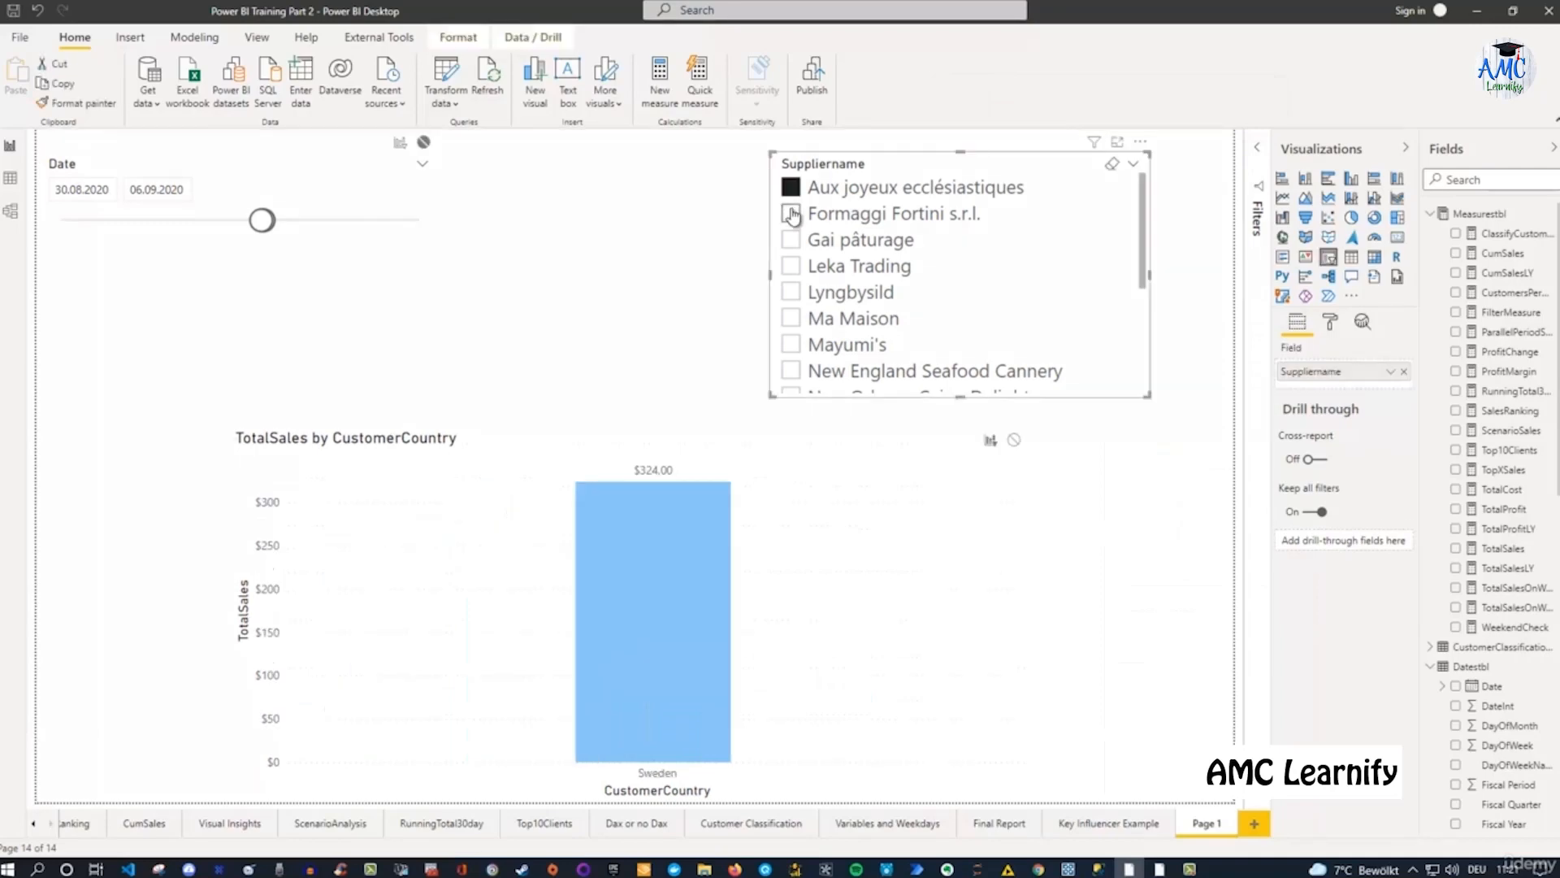
pyautogui.click(790, 213)
pyautogui.click(790, 215)
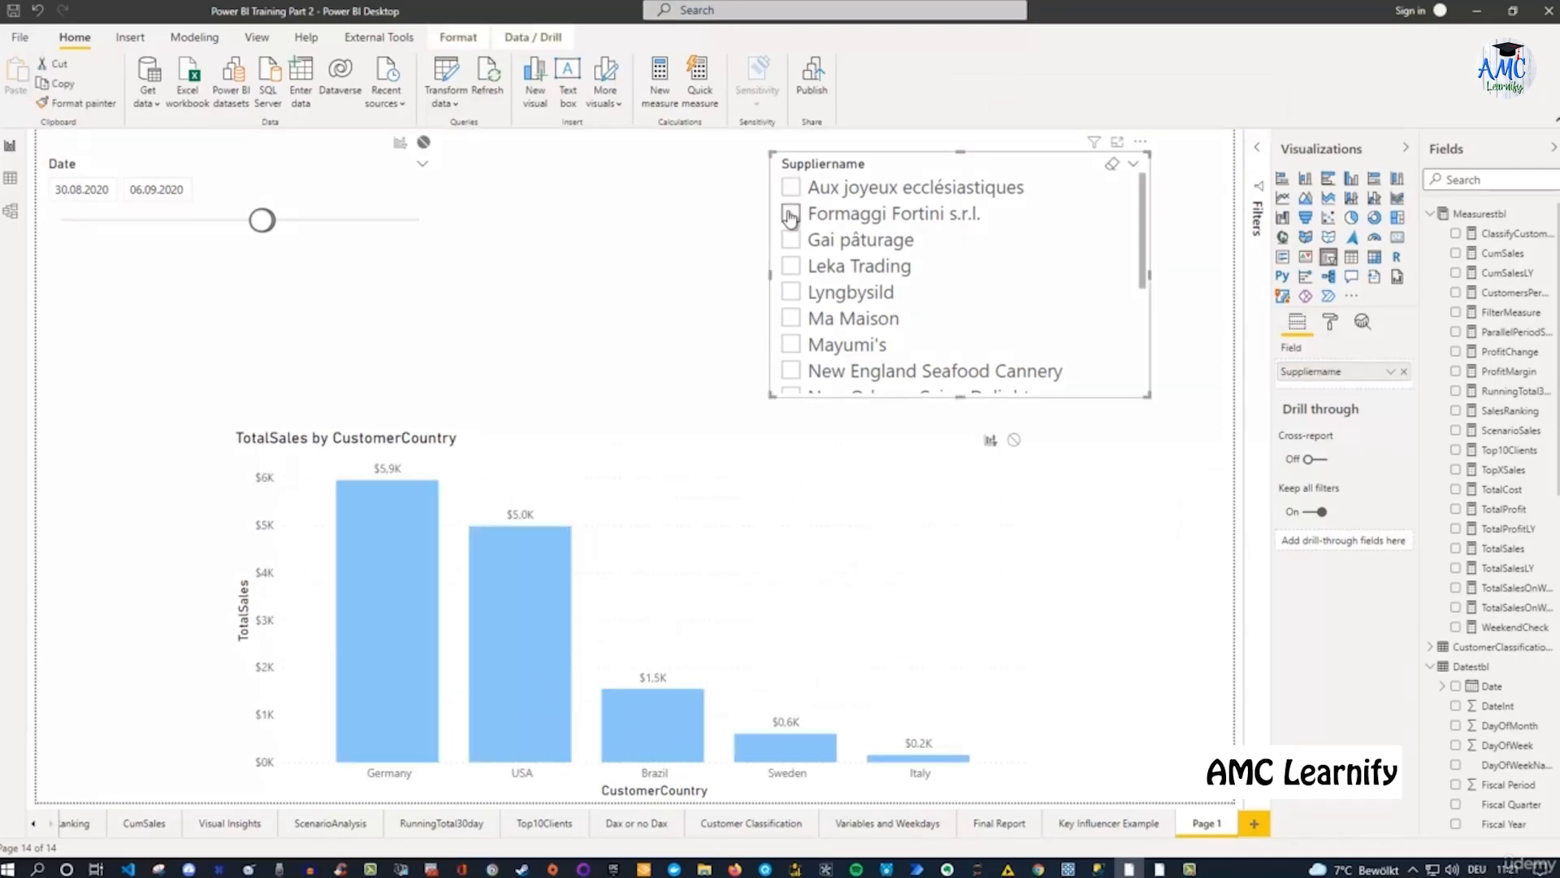